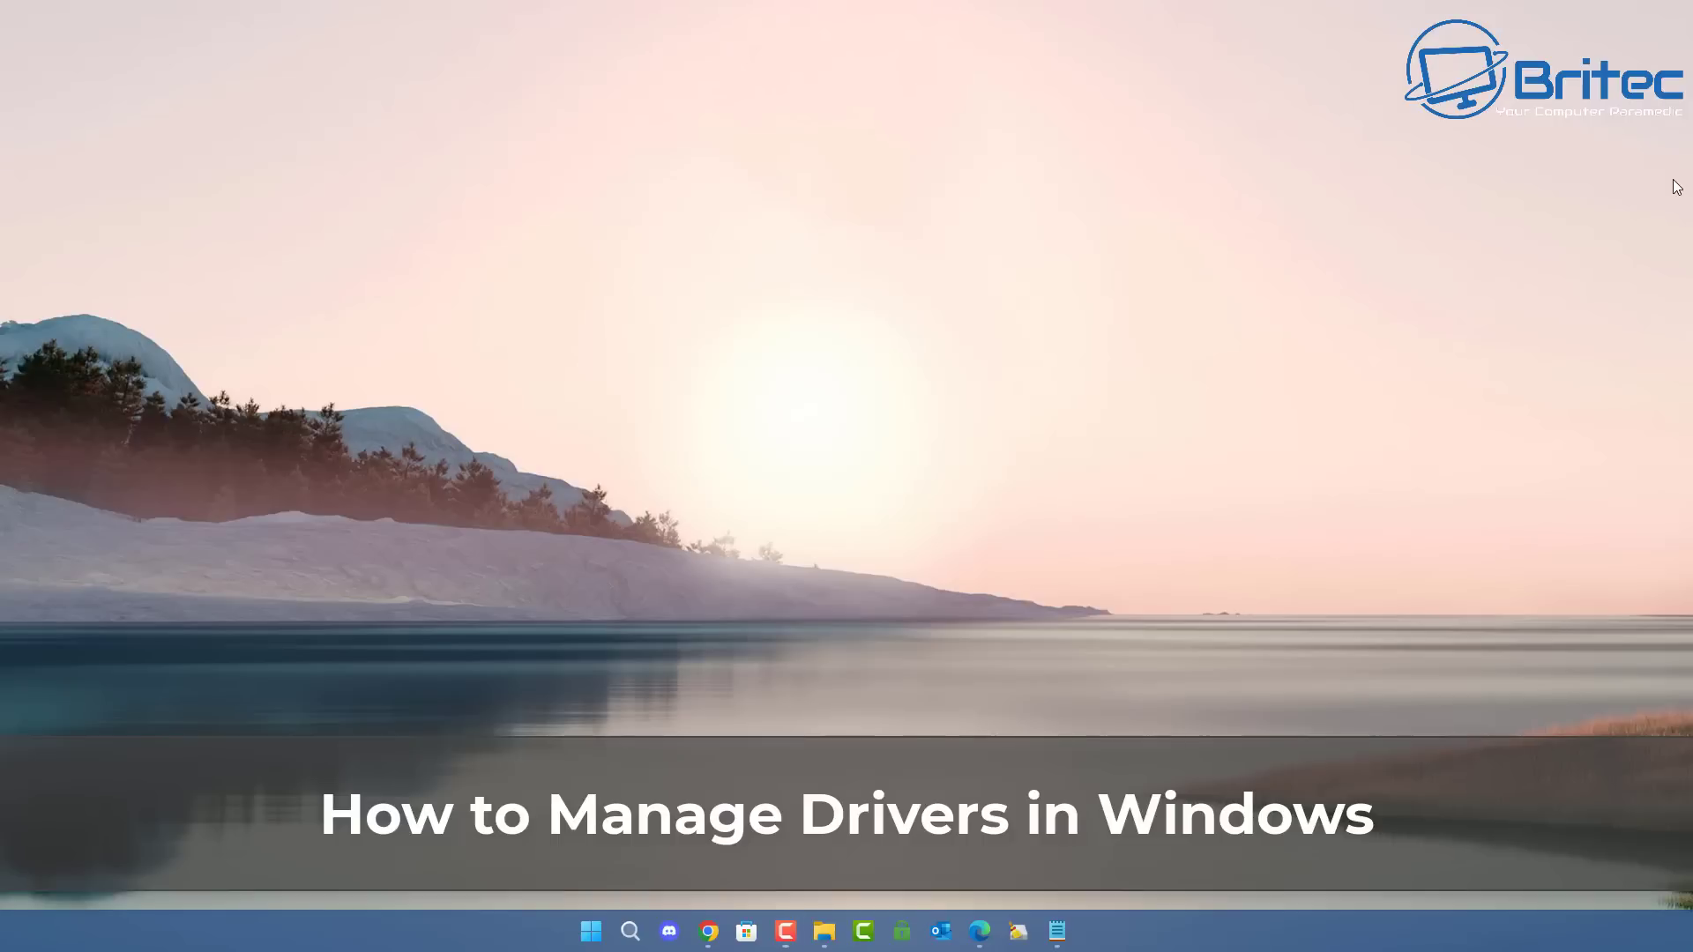
- Open Device Manager and widen its window slightly
{"action": "right_click", "coordinate": [591, 931]}
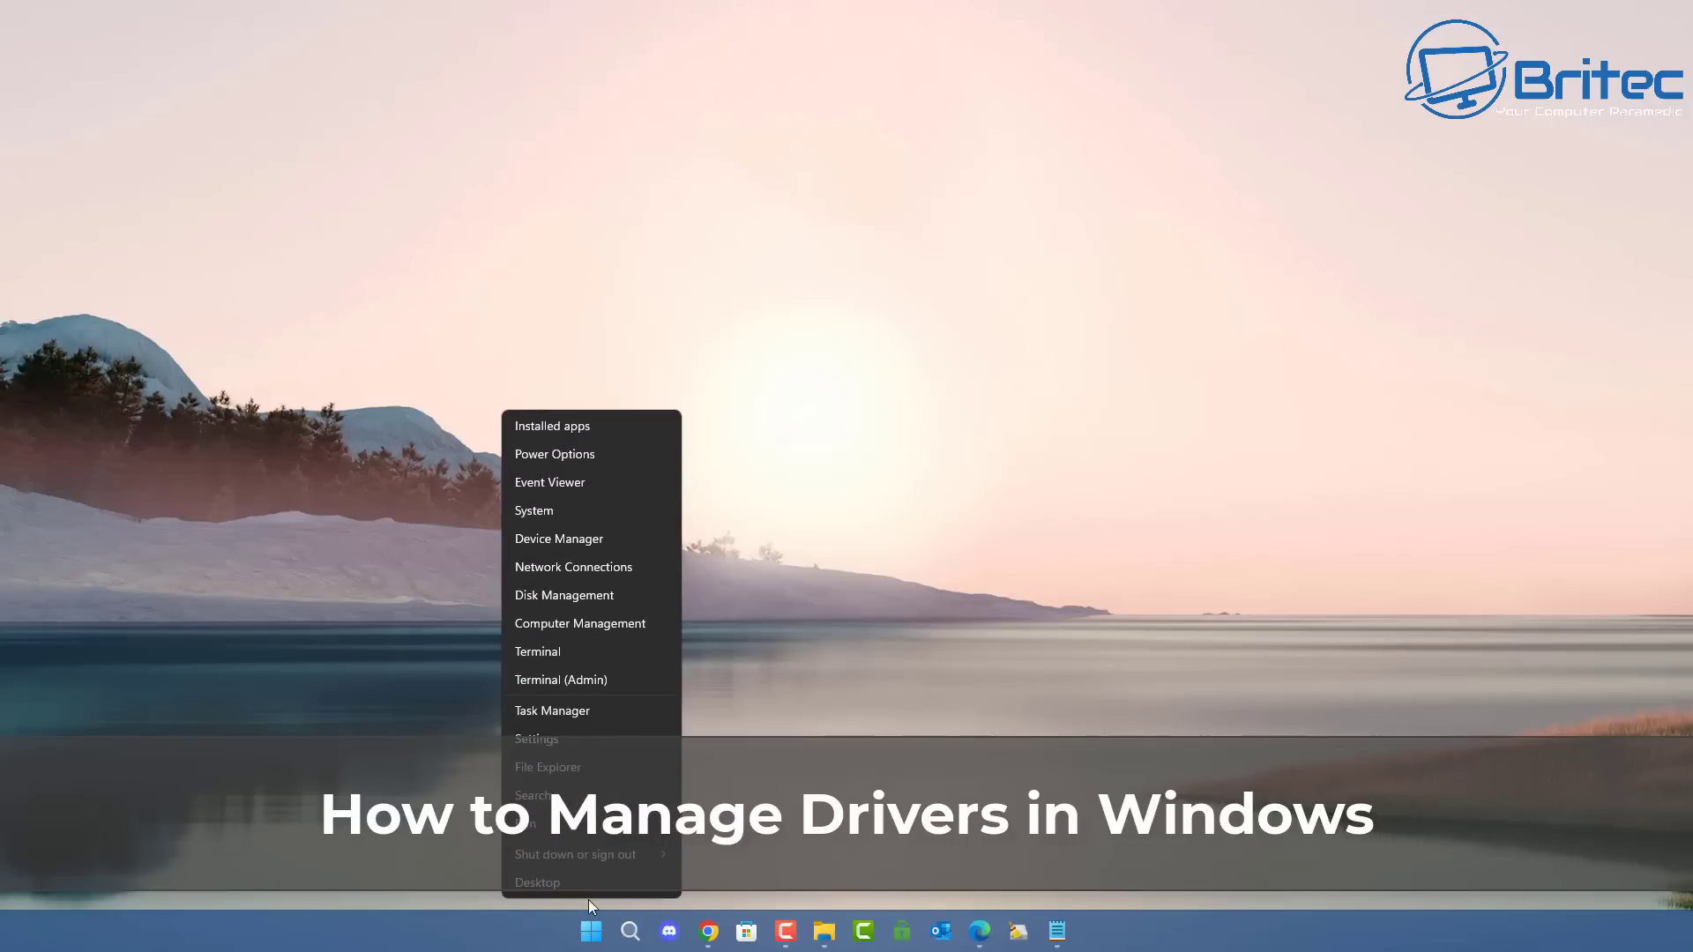
{"action": "left_click", "coordinate": [565, 540]}
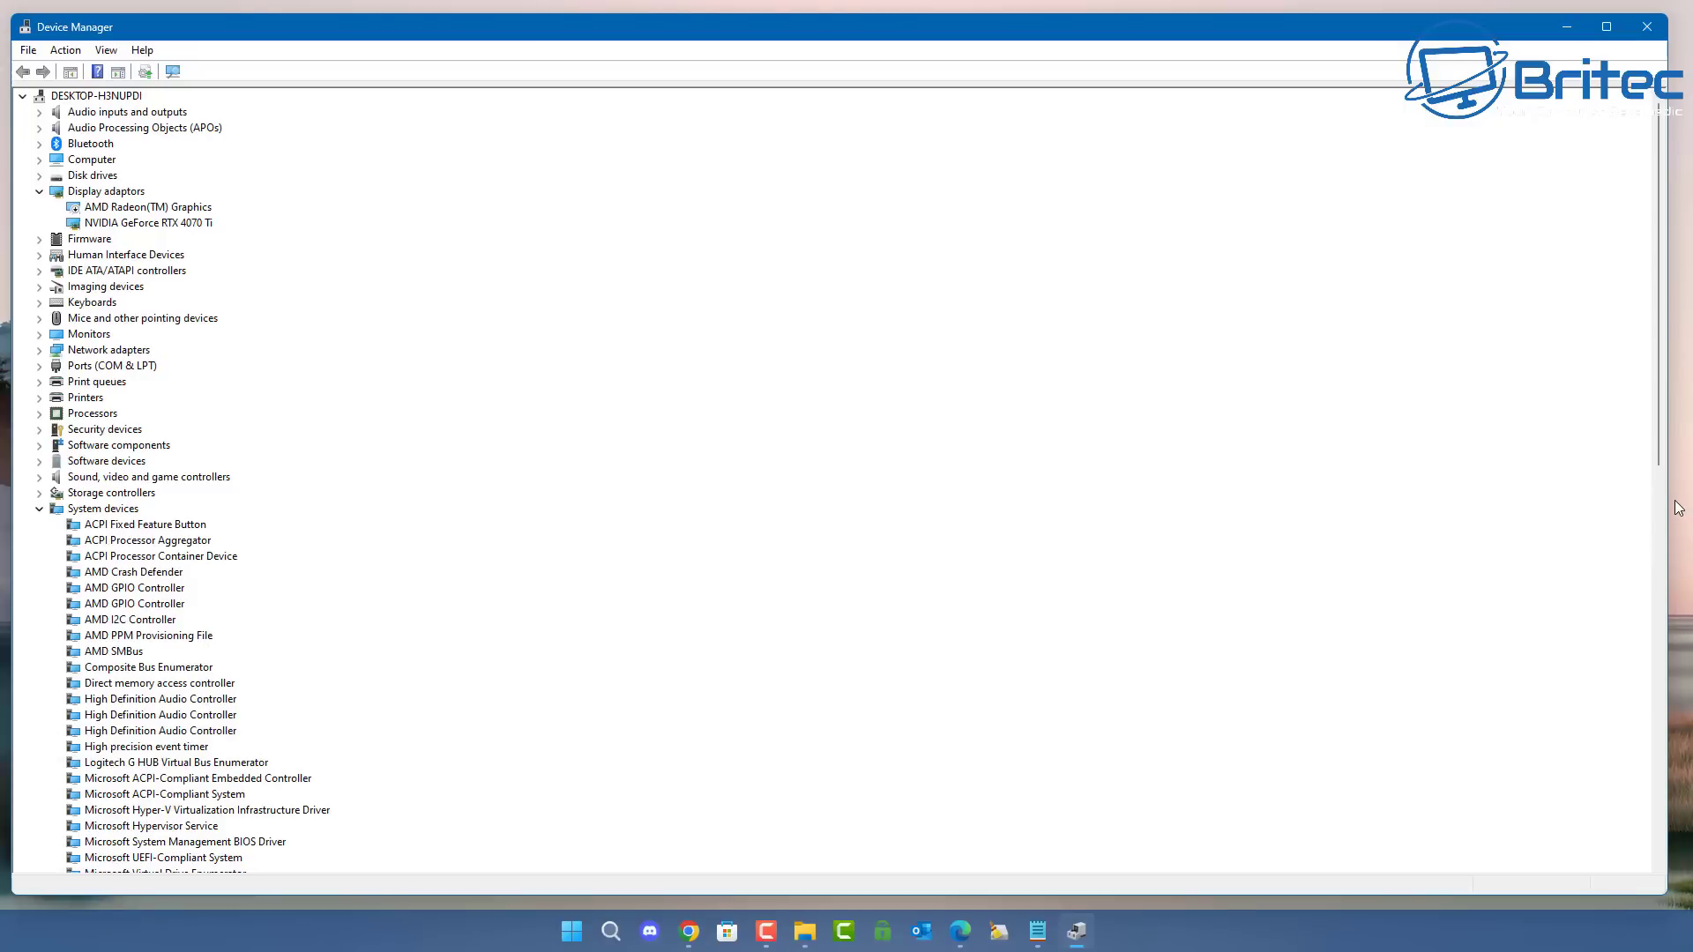
{"action": "left_click_drag", "start_coordinate": [1673, 501], "coordinate": [1686, 501]}
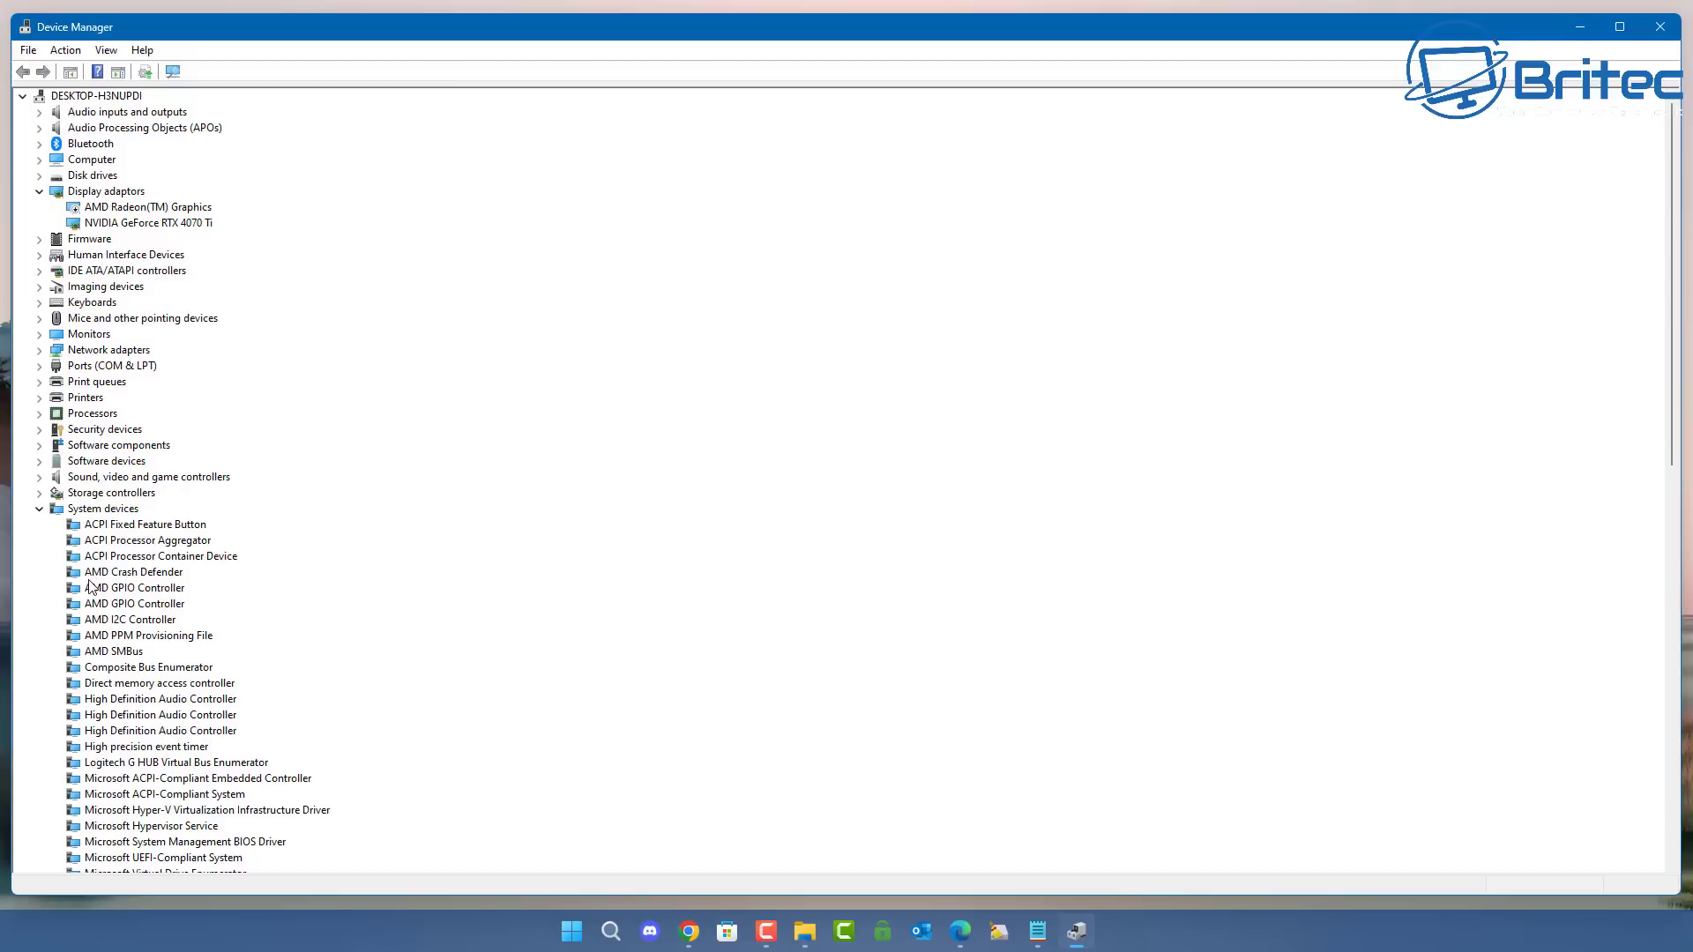
- Inspect the driver information and details of the first High Definition Audio Controller under System devices, then close its properties
{"action": "right_click", "coordinate": [139, 702]}
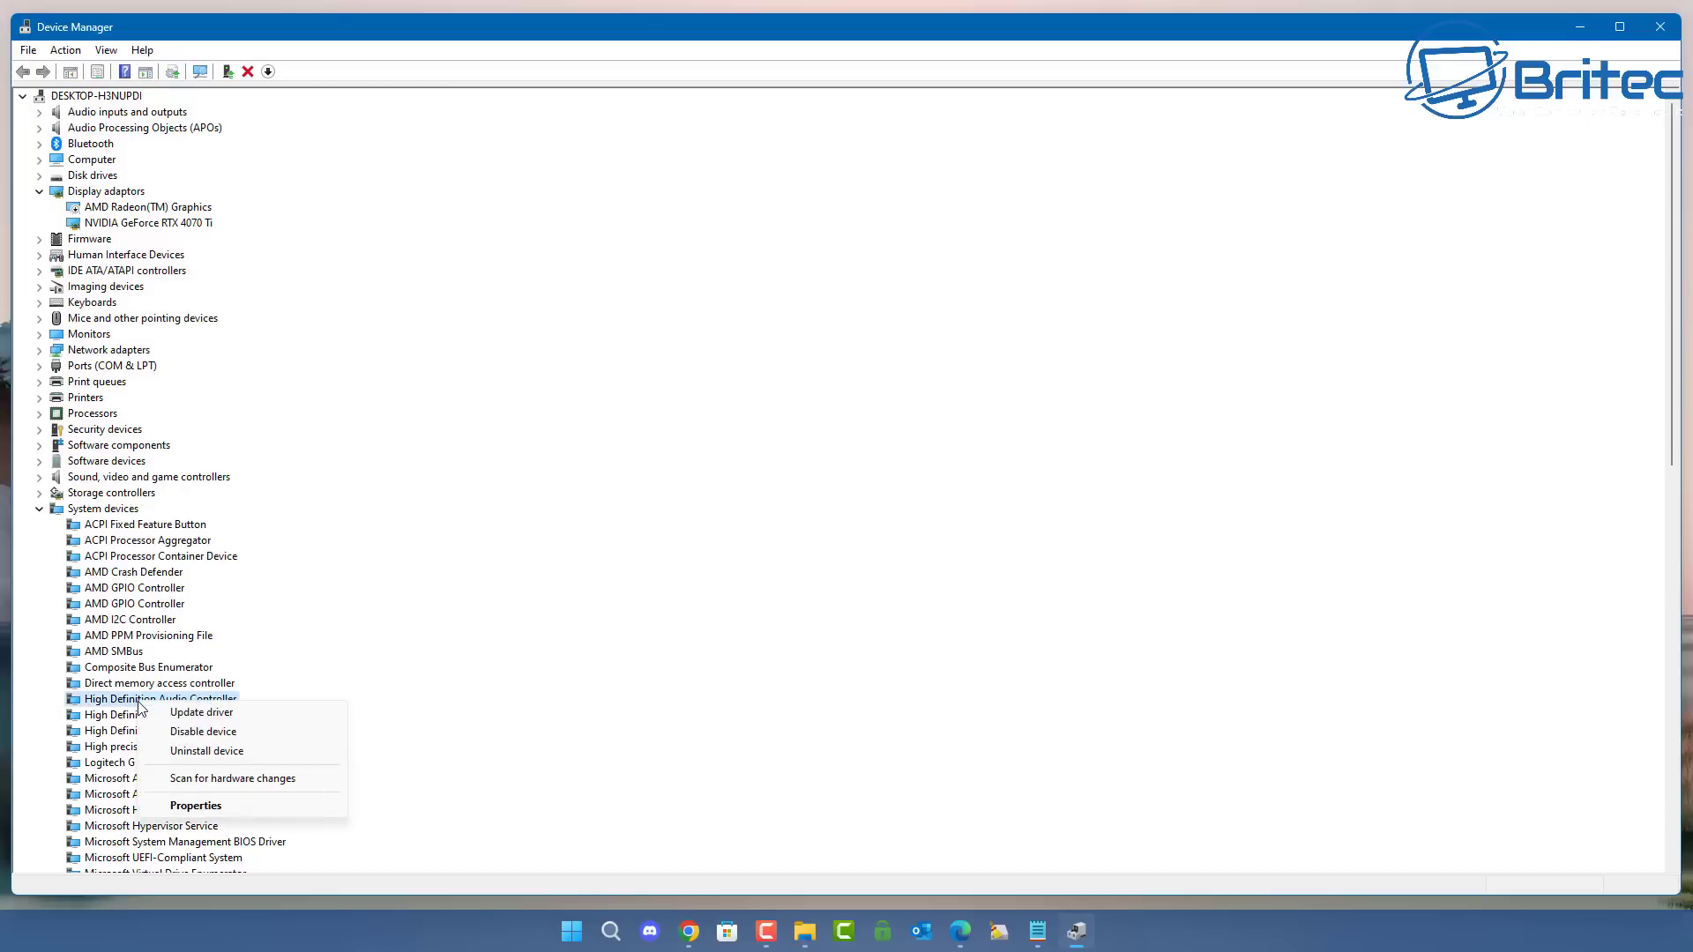
{"action": "left_click", "coordinate": [196, 806]}
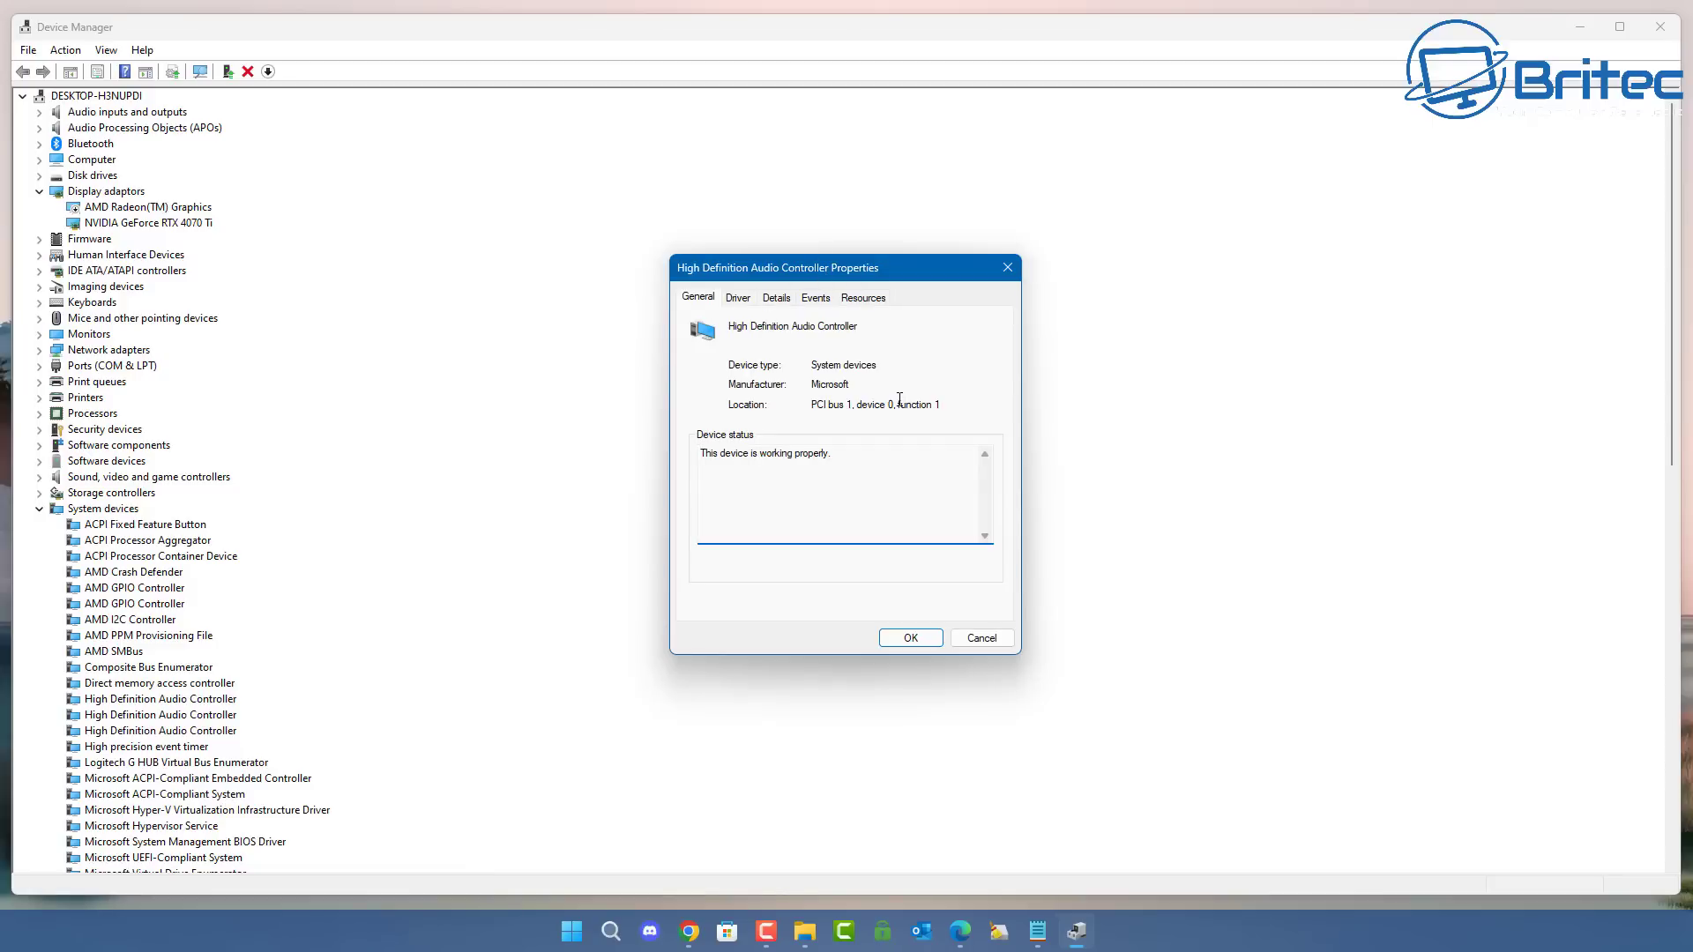
{"action": "left_click", "coordinate": [737, 299]}
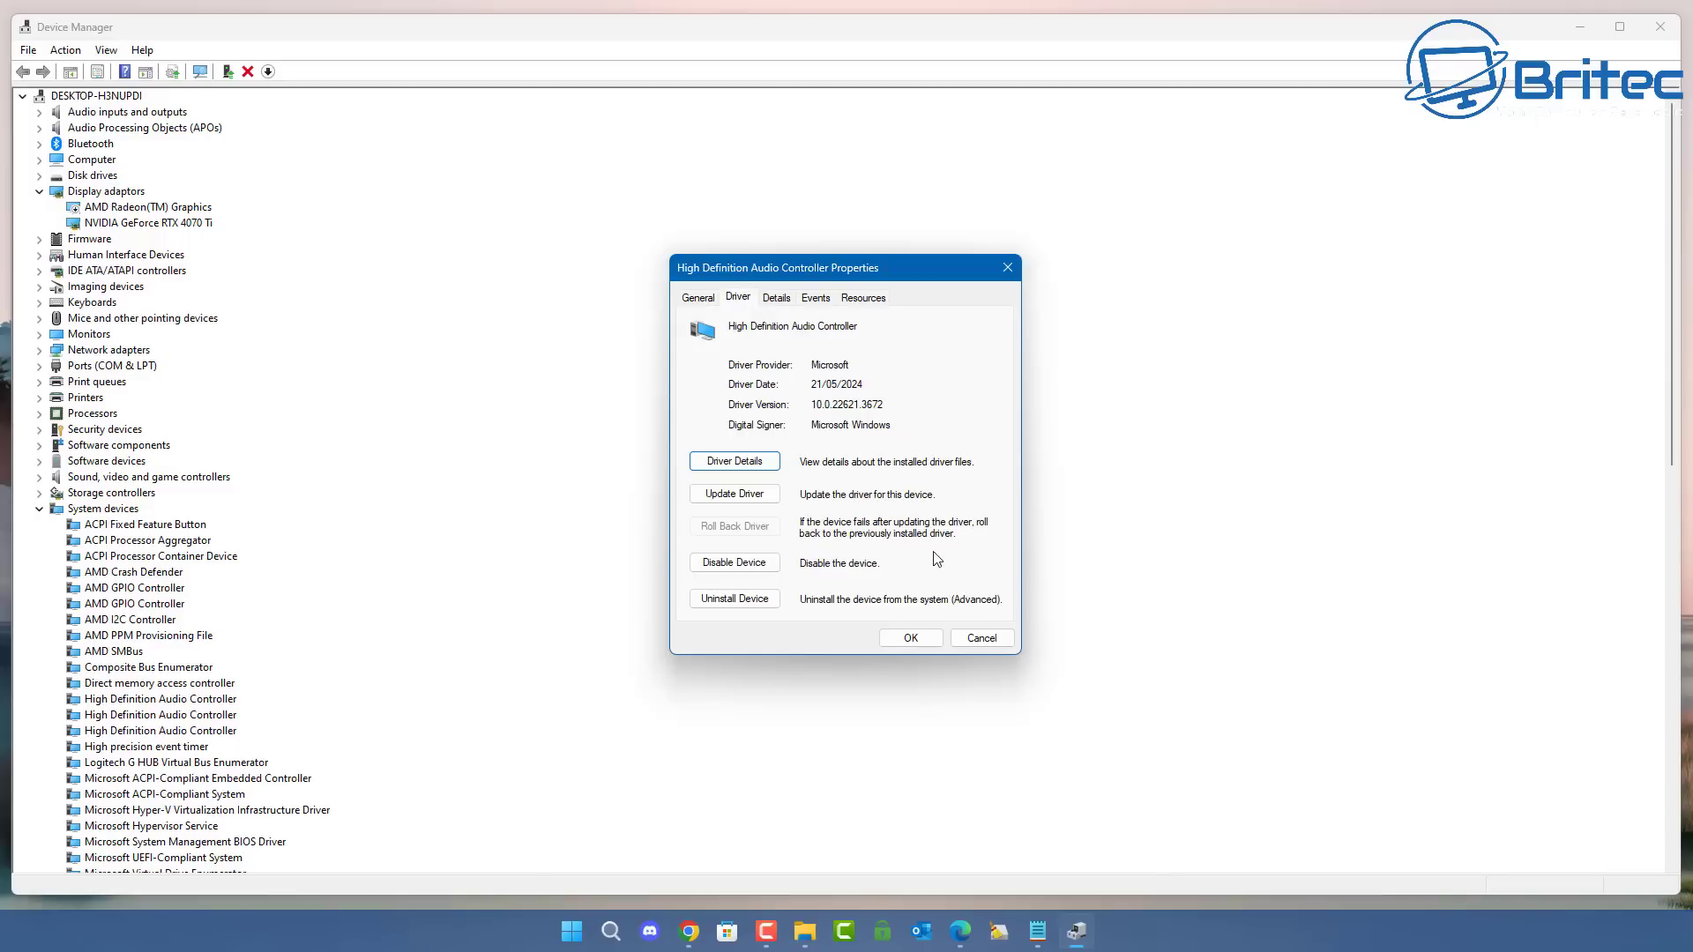
{"action": "left_click", "coordinate": [777, 300]}
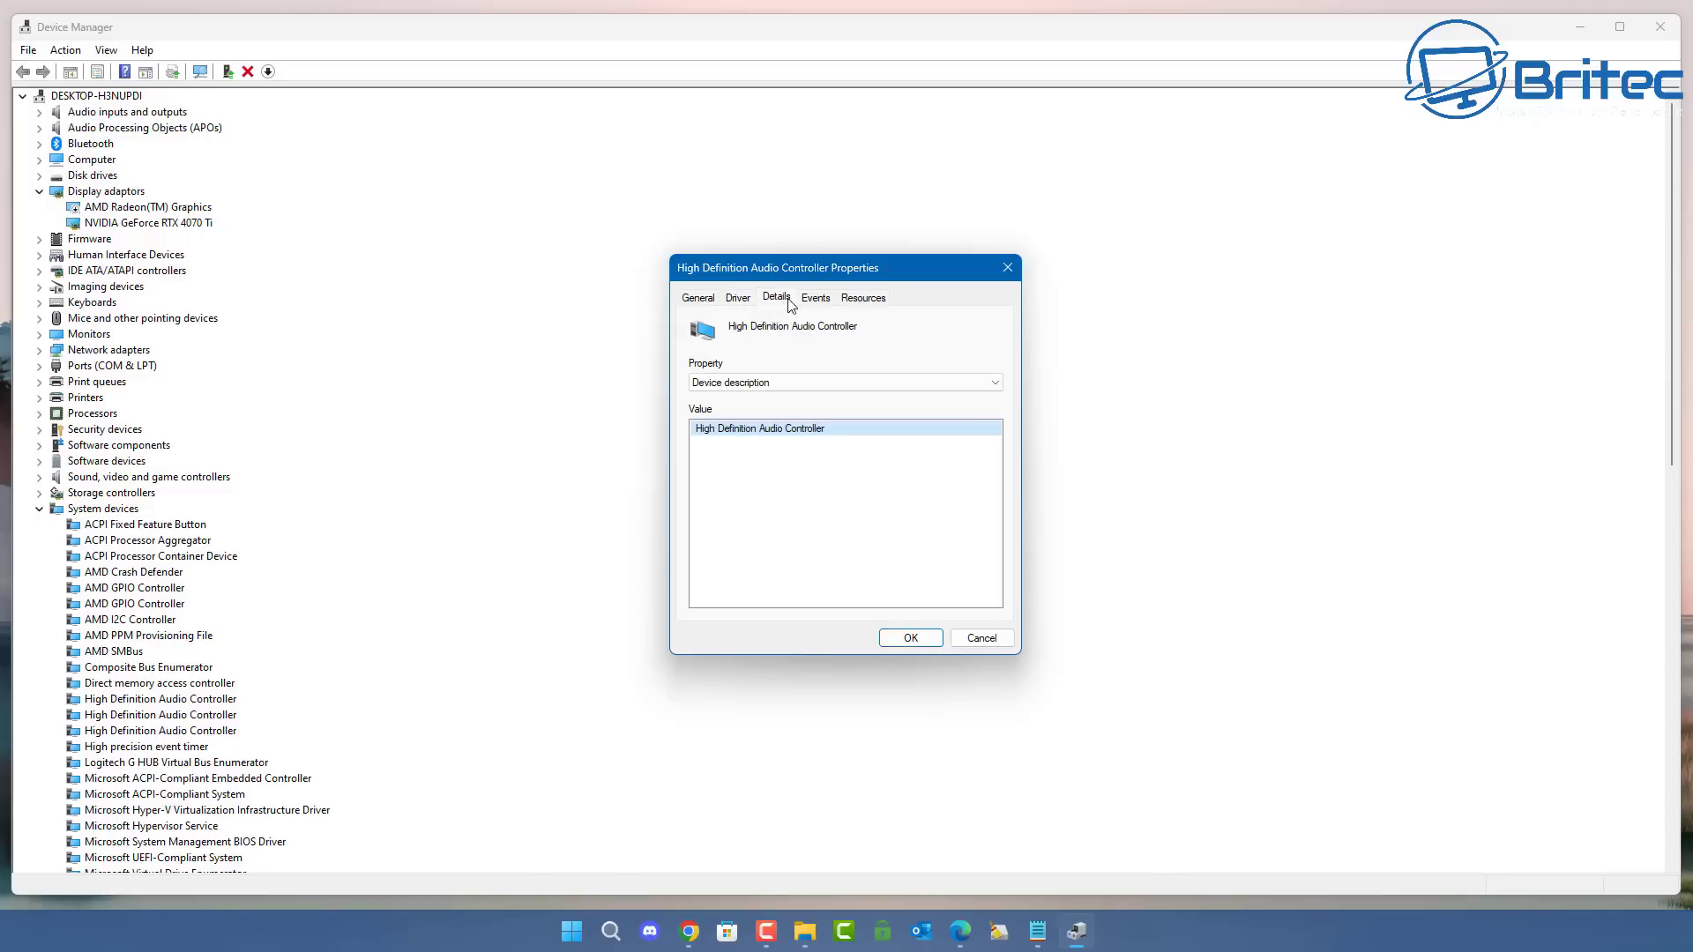
{"action": "left_click", "coordinate": [1008, 269]}
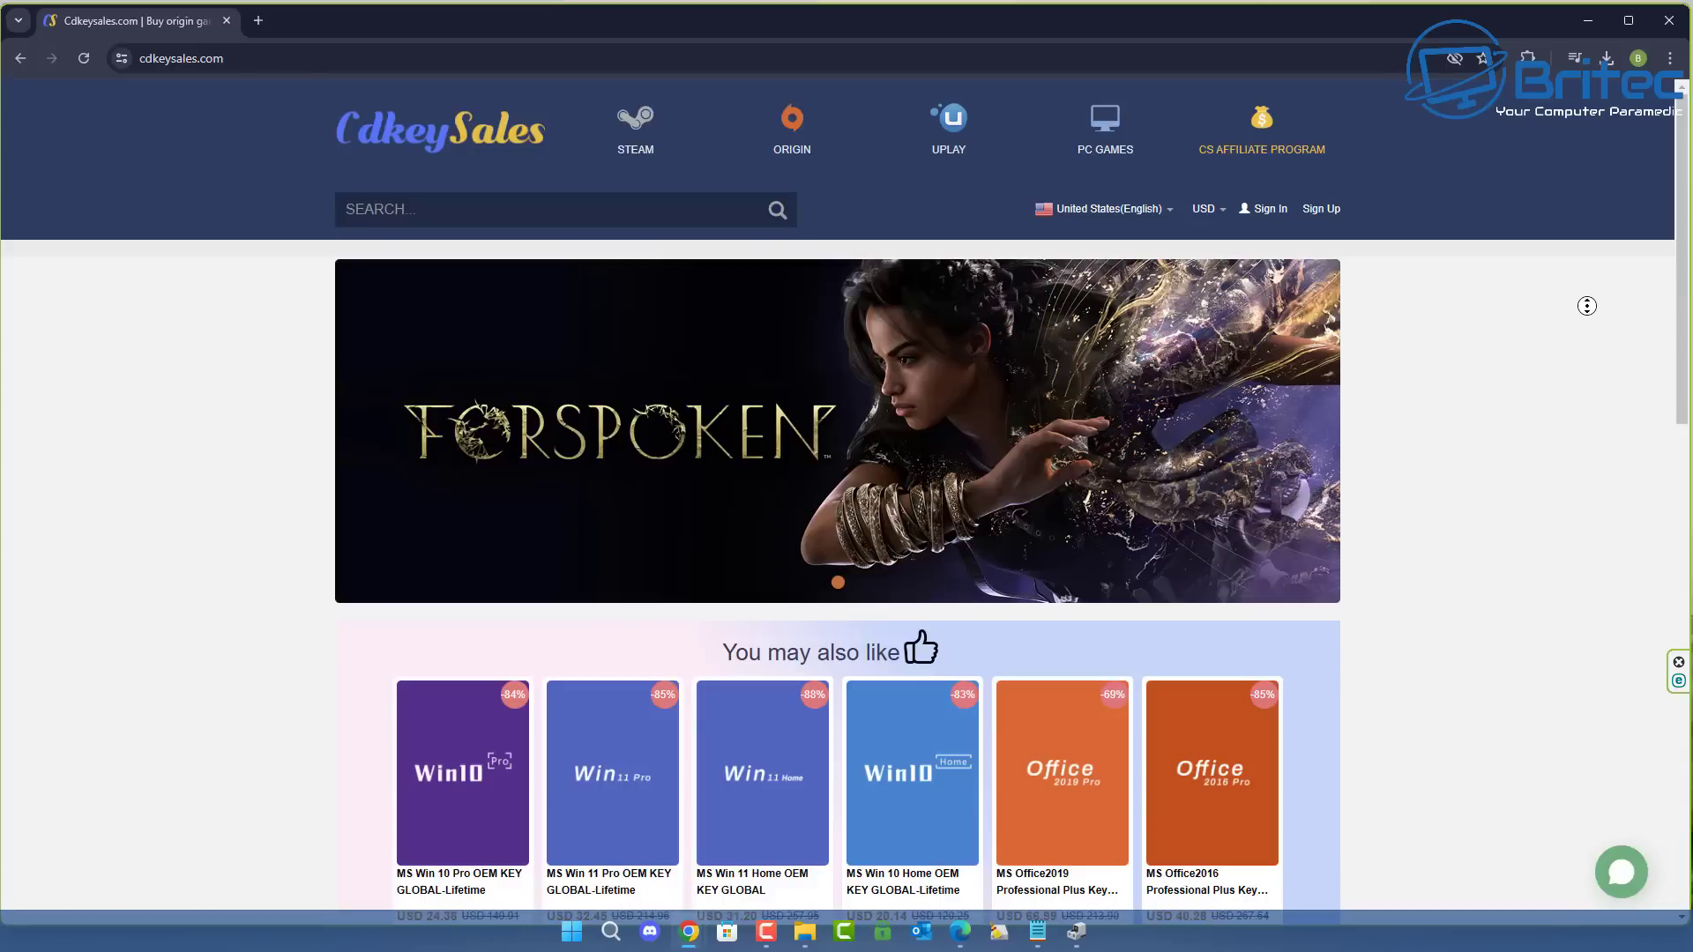
- Look through the CdkeySales home page, including its Windows and Office key offers and the best-sellers
{"action": "scroll", "coordinate": [1592, 322], "scroll_direction": "down", "scroll_amount": 1}
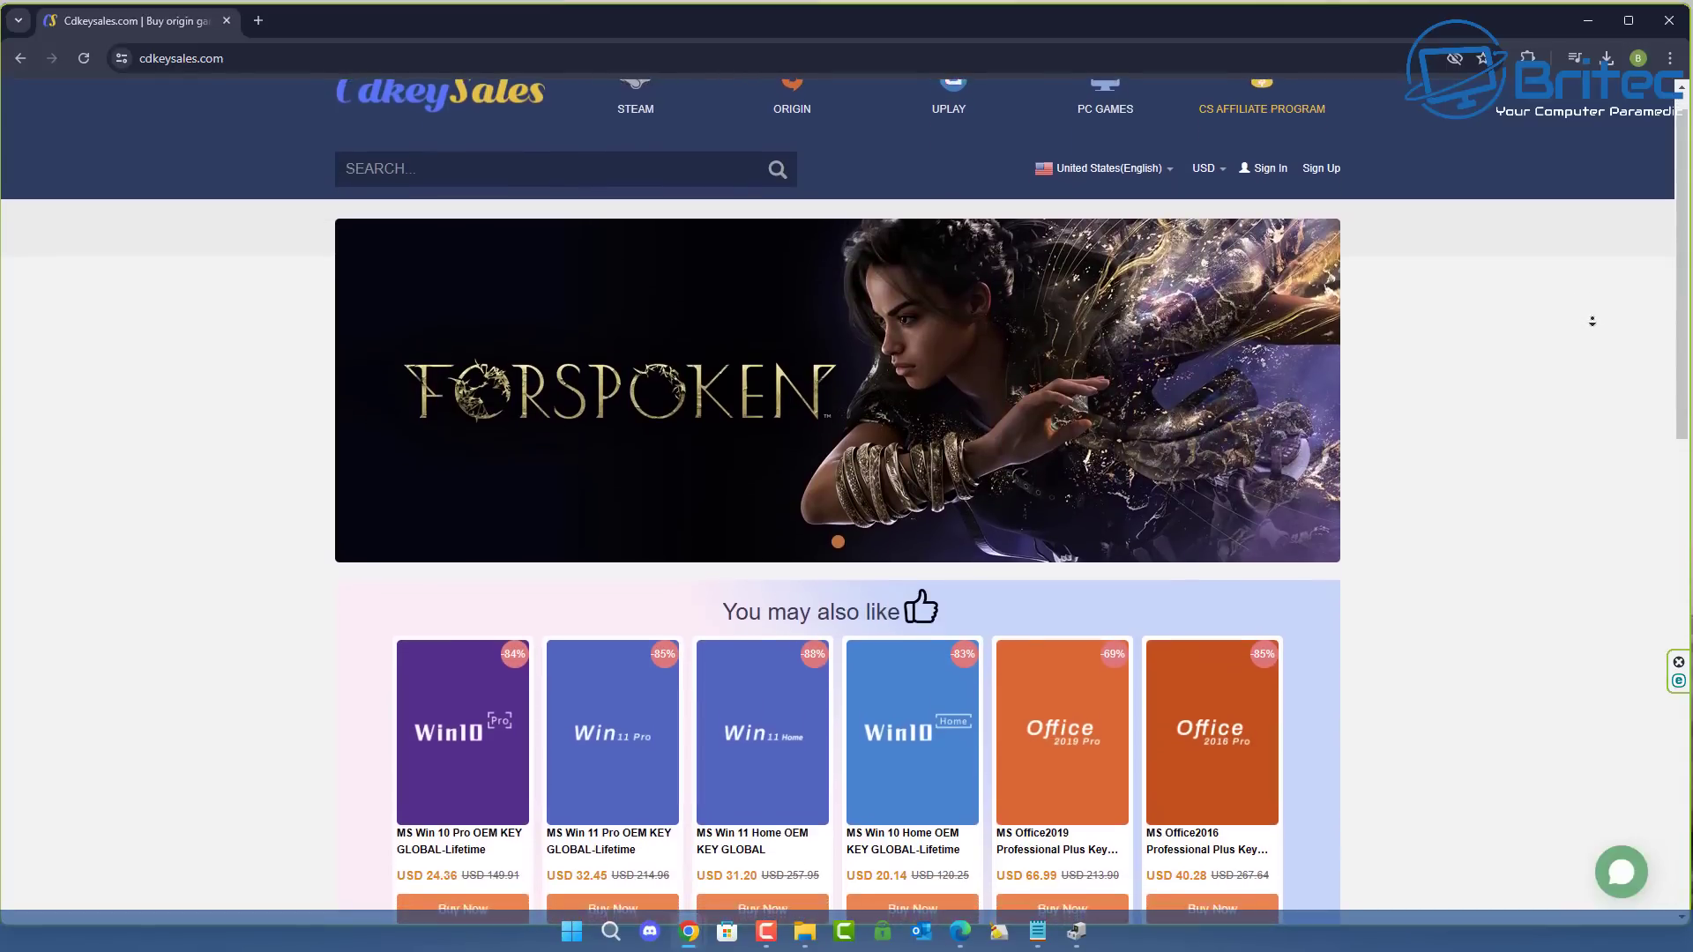
{"action": "scroll", "coordinate": [1592, 322], "scroll_direction": "down", "scroll_amount": 2}
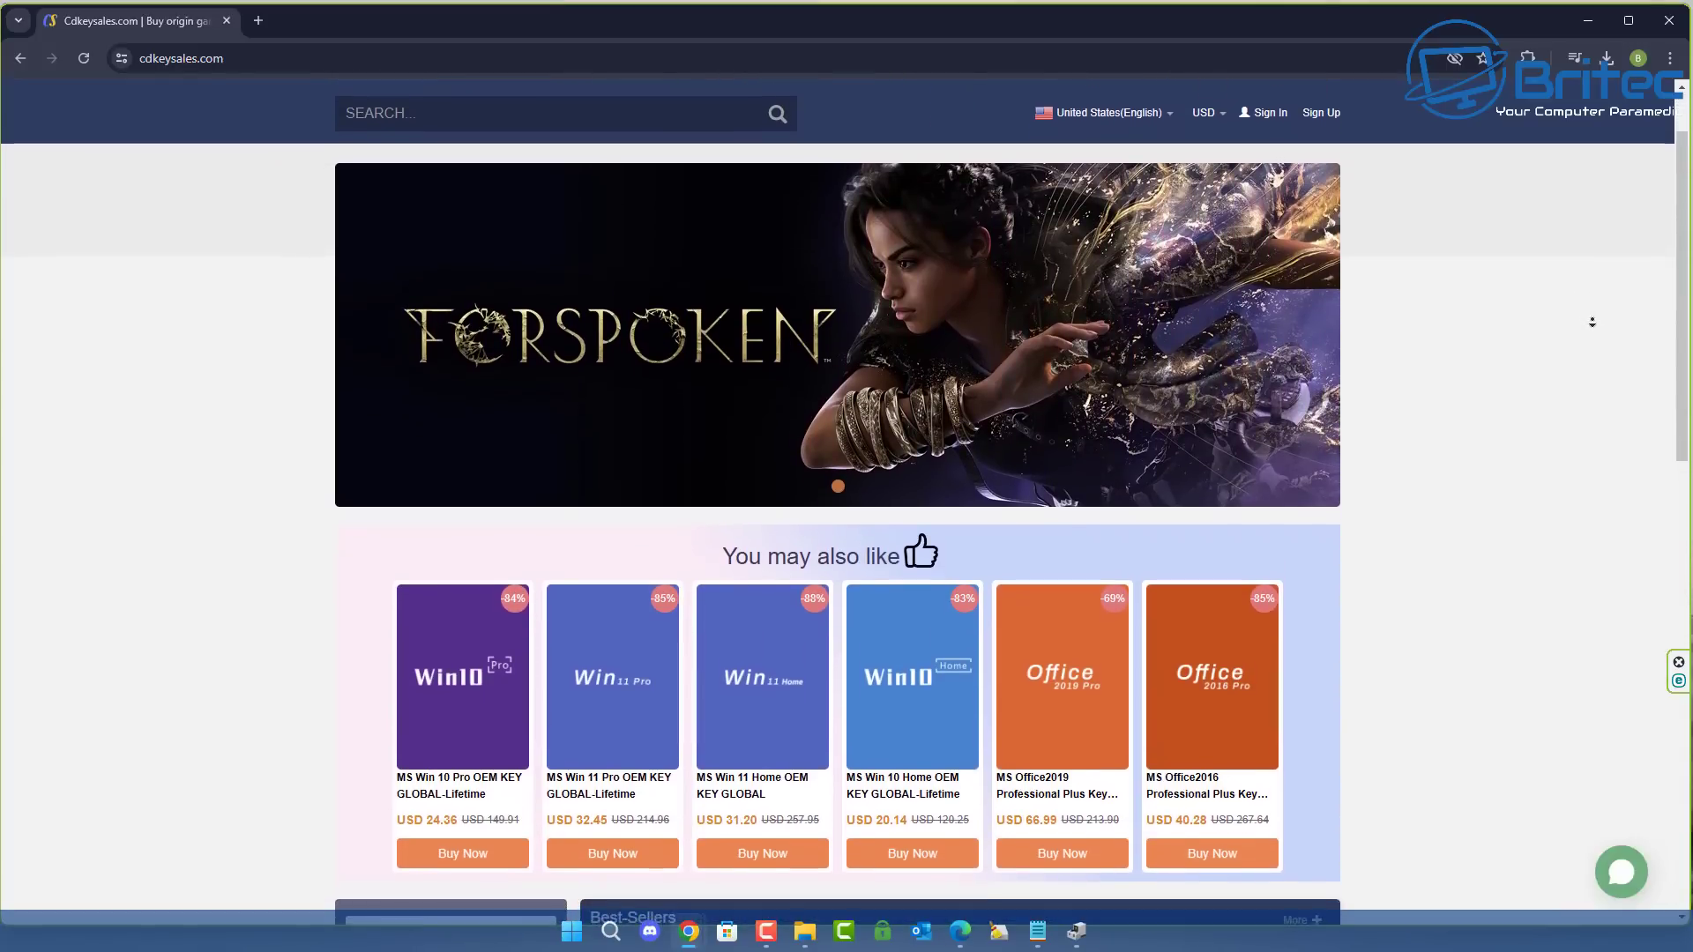
{"action": "scroll", "coordinate": [1591, 322], "scroll_direction": "down", "scroll_amount": 2}
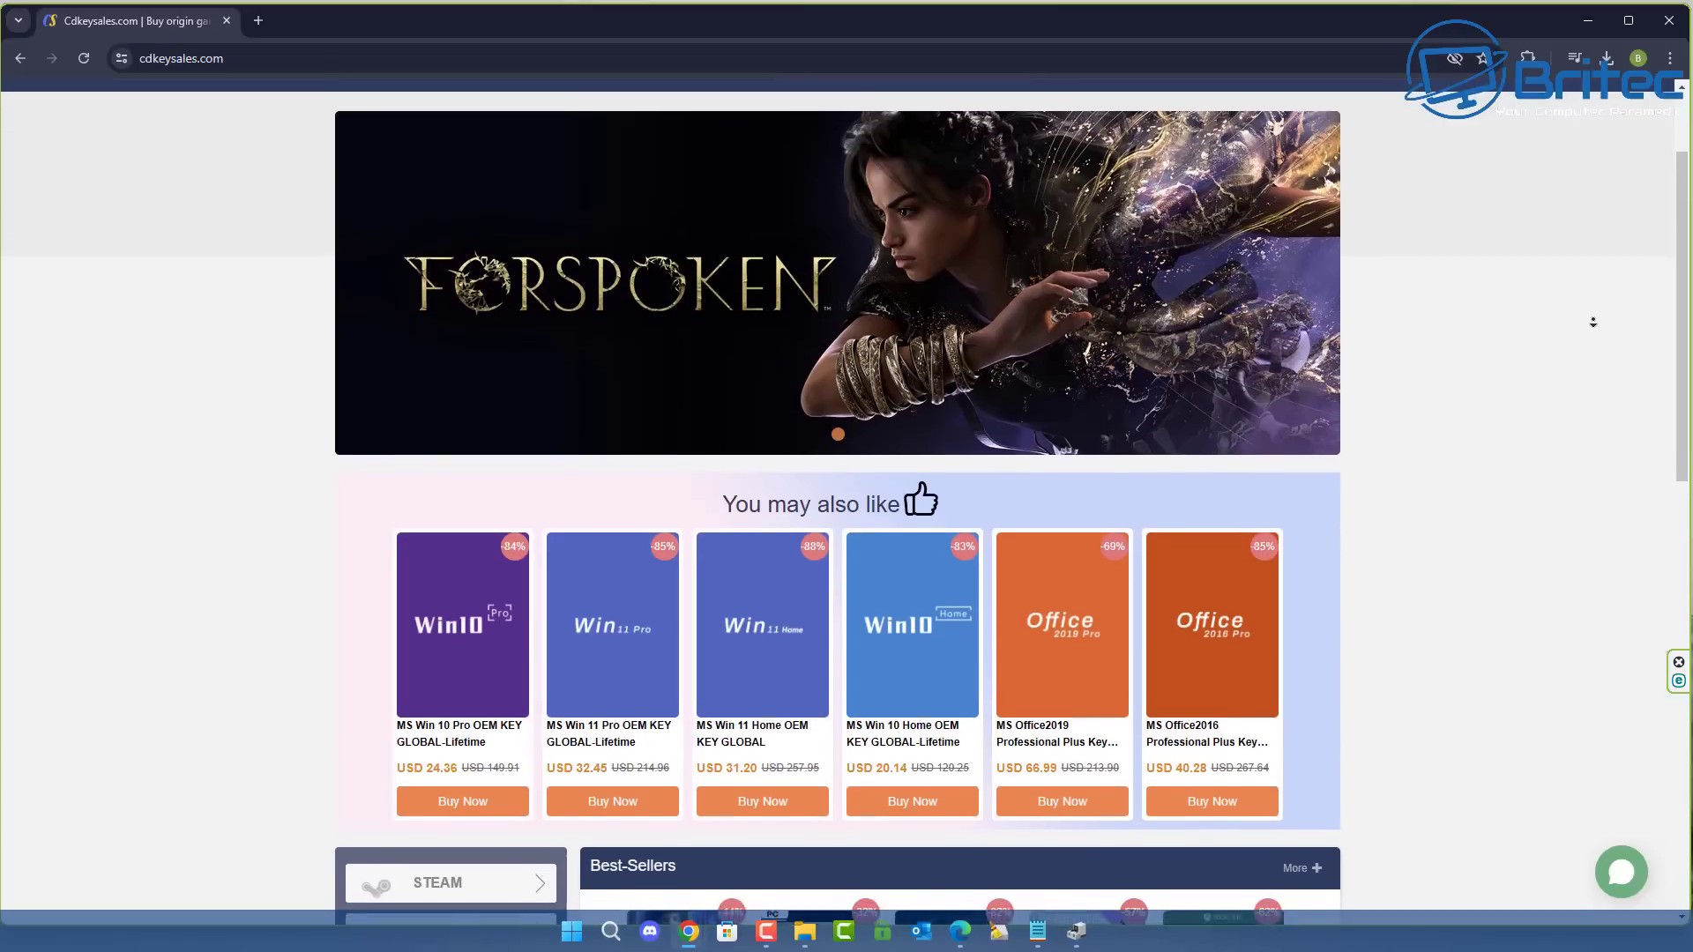
{"action": "scroll", "coordinate": [1593, 322], "scroll_direction": "down", "scroll_amount": 2}
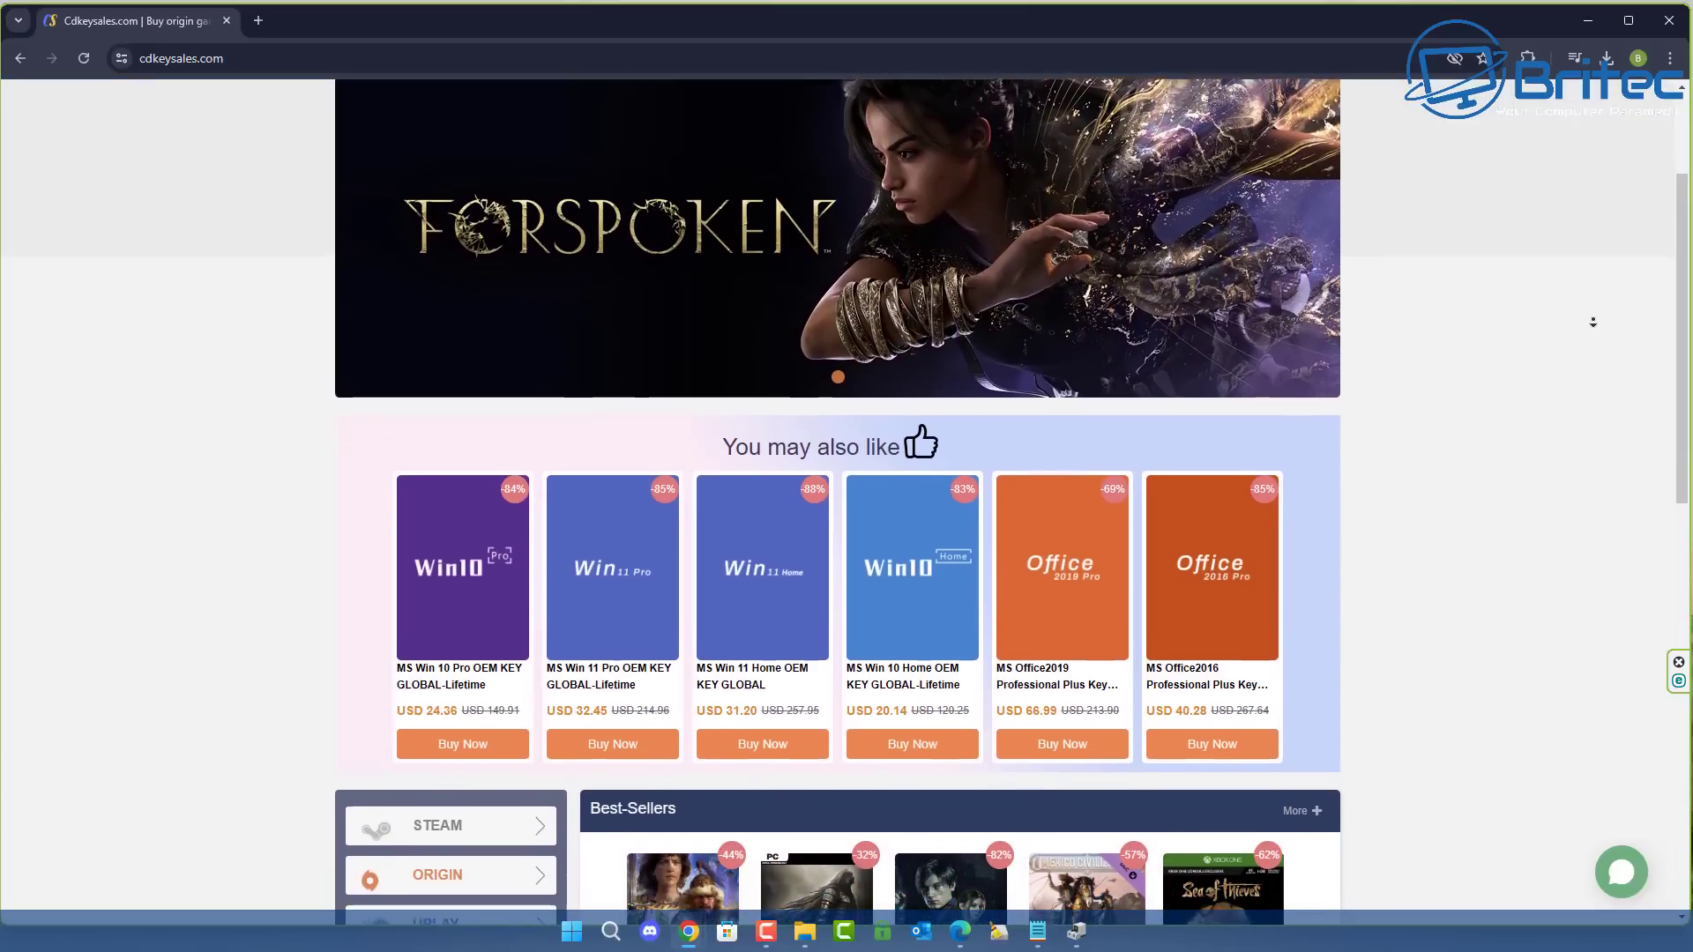
{"action": "scroll", "coordinate": [1593, 322], "scroll_direction": "down", "scroll_amount": 2}
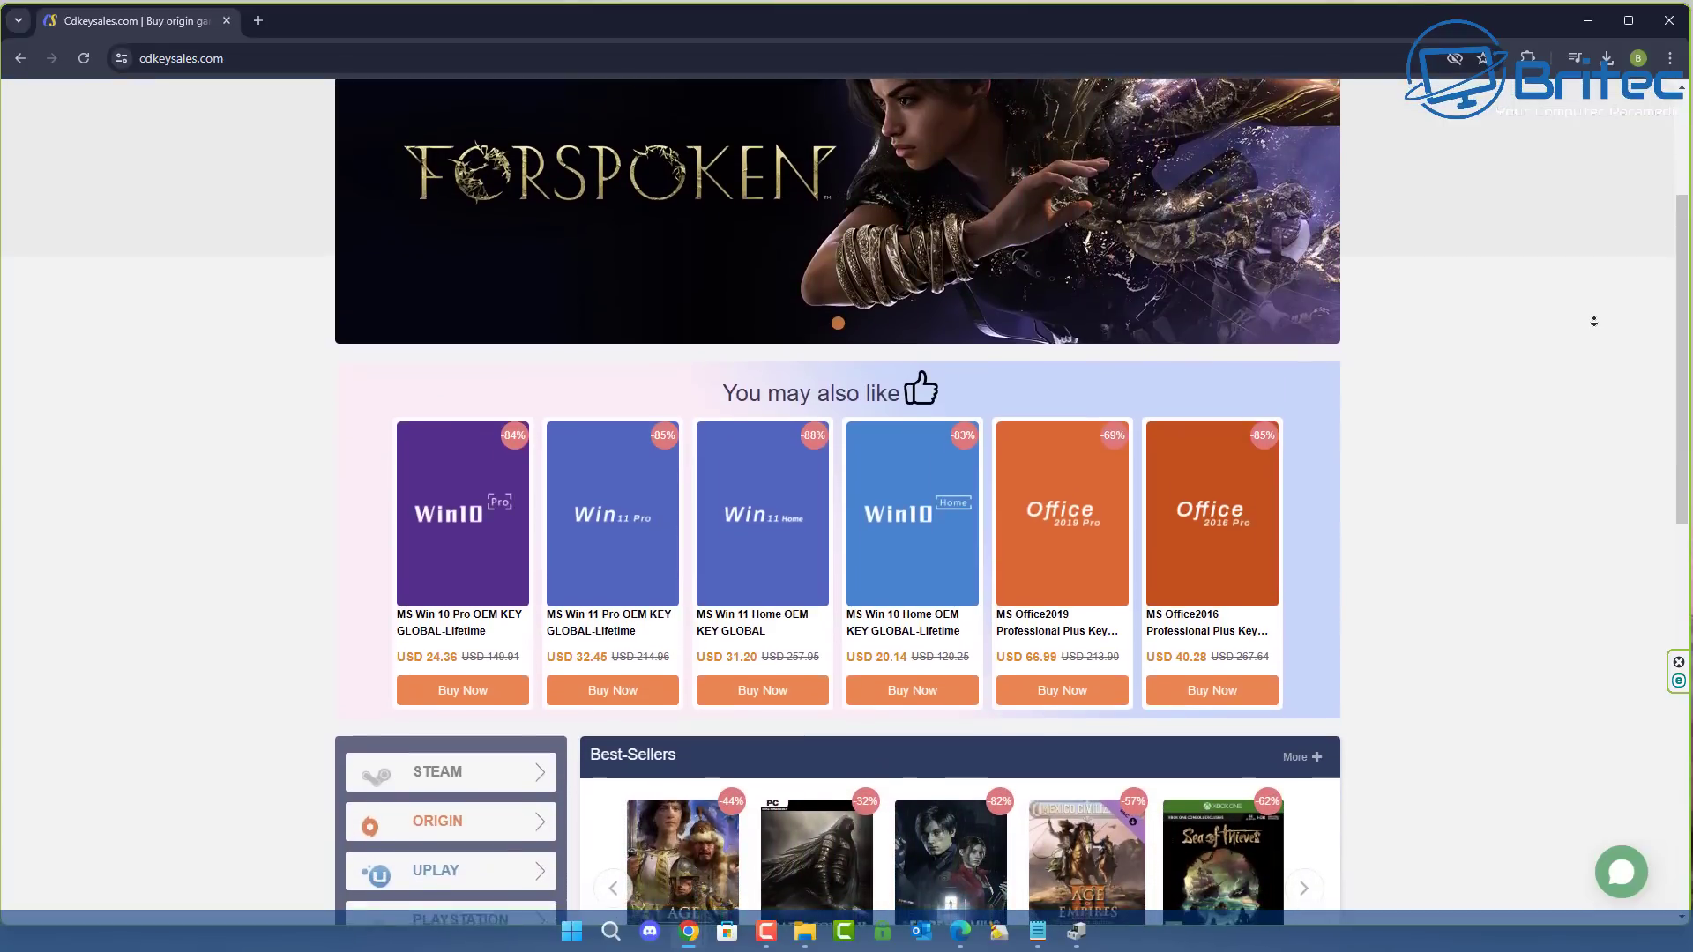
{"action": "scroll", "coordinate": [1595, 322], "scroll_direction": "down", "scroll_amount": 2}
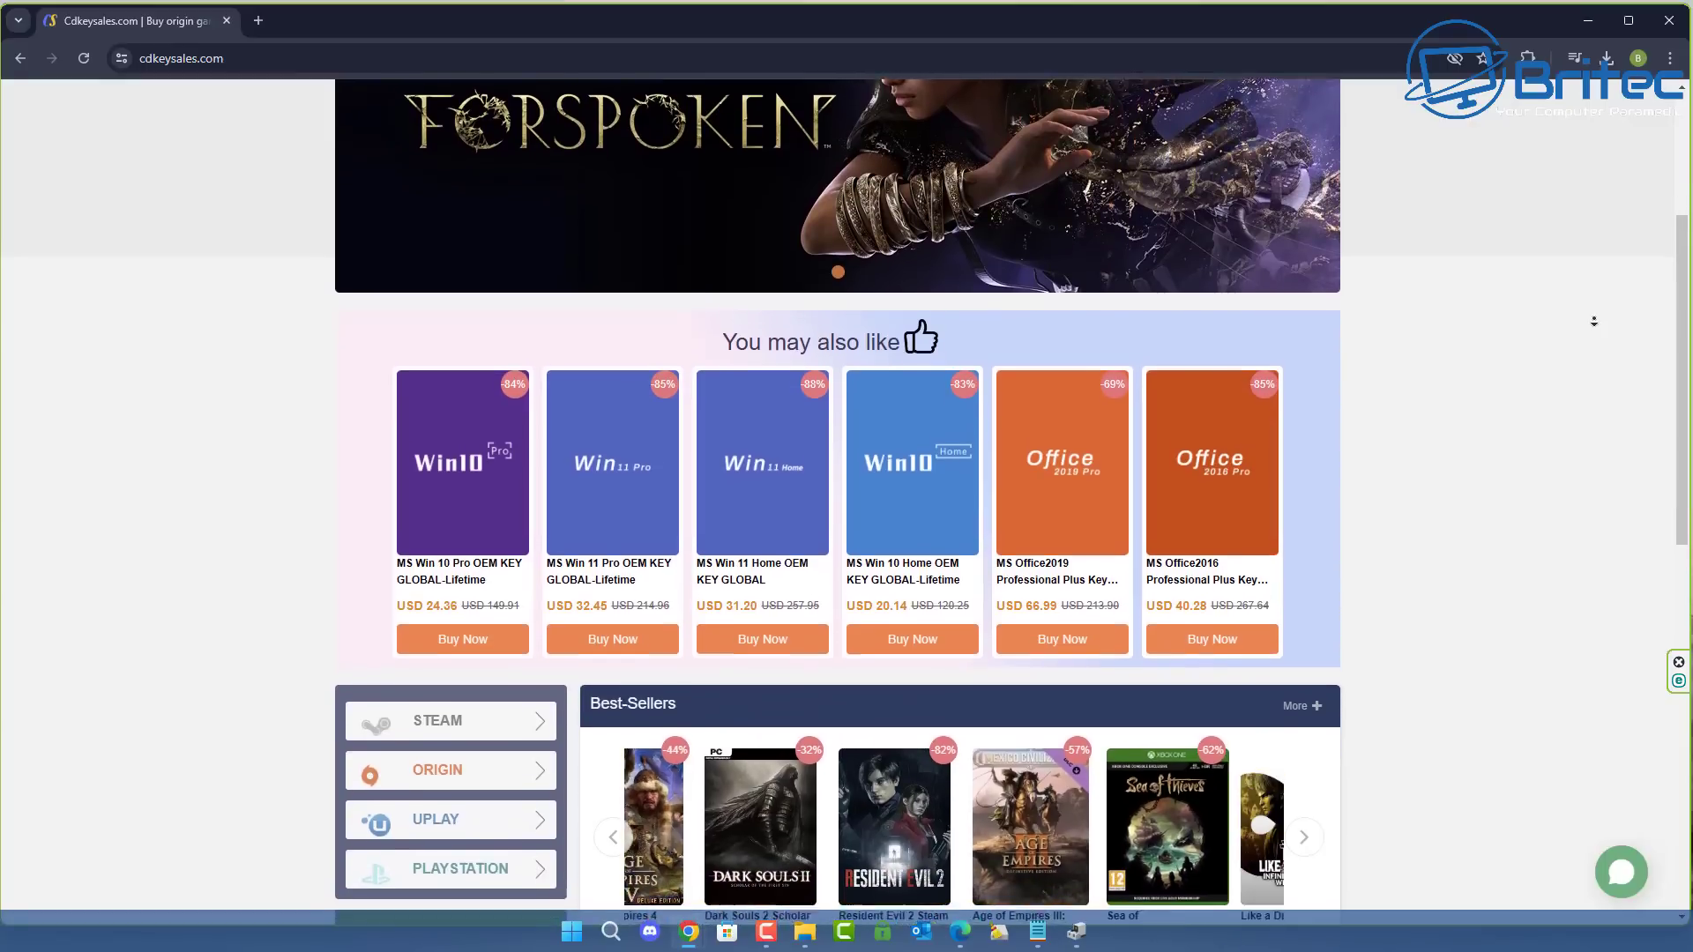
{"action": "scroll", "coordinate": [1594, 322], "scroll_direction": "down", "scroll_amount": 2}
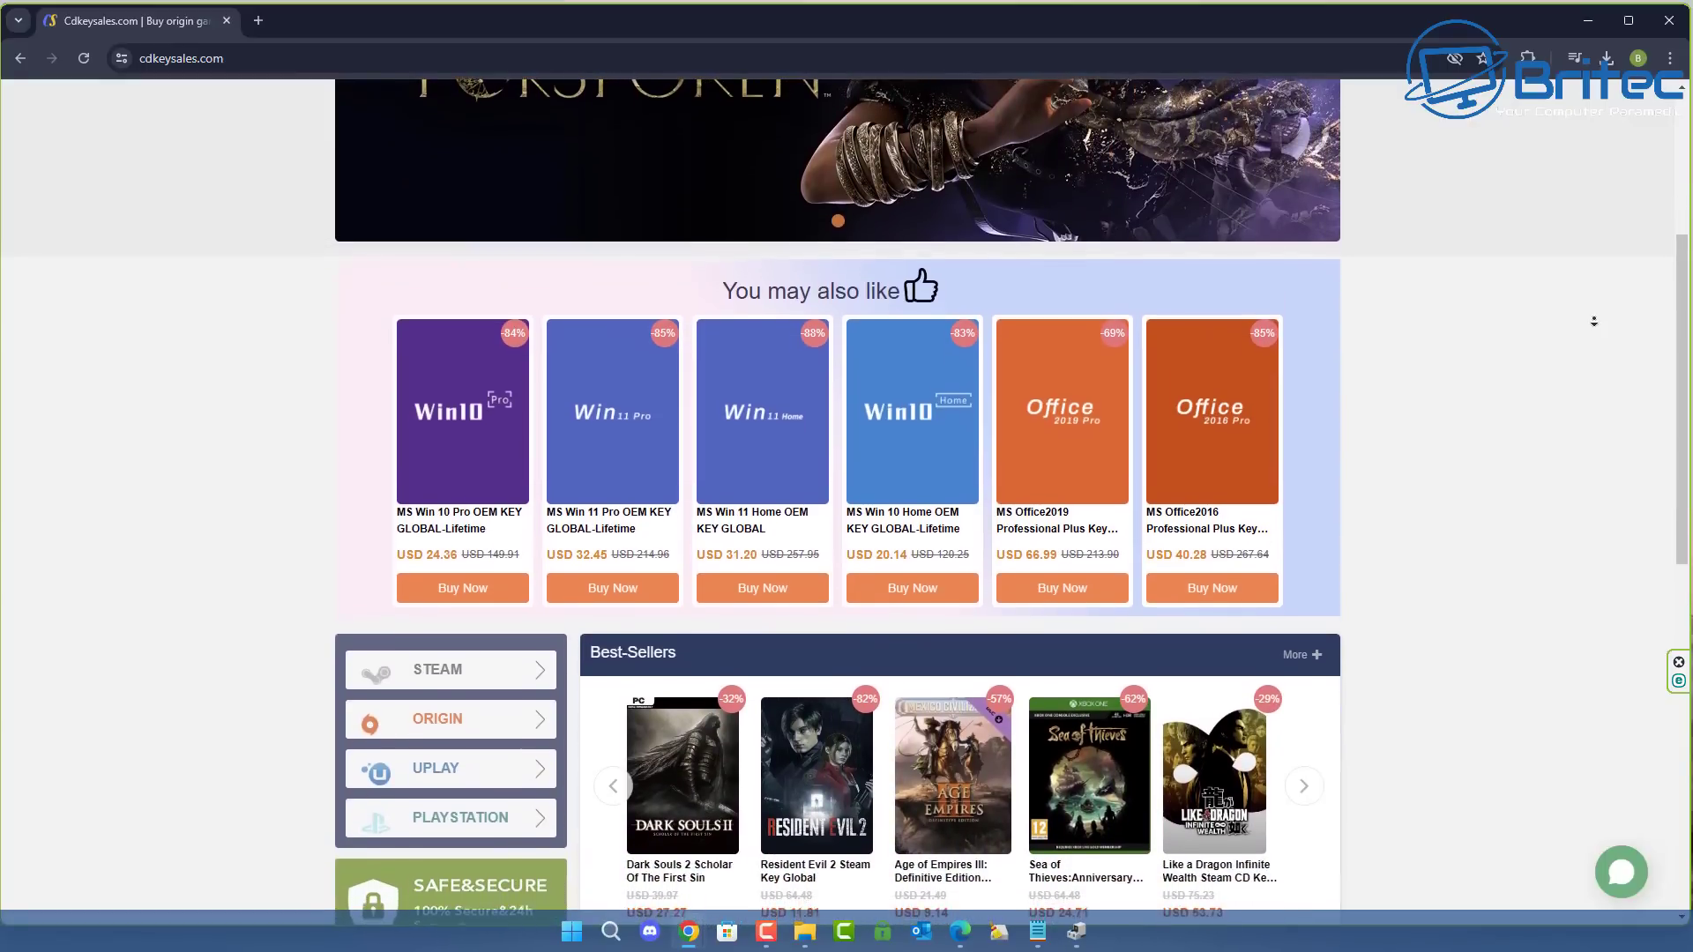
{"action": "scroll", "coordinate": [1595, 322], "scroll_direction": "down", "scroll_amount": 2}
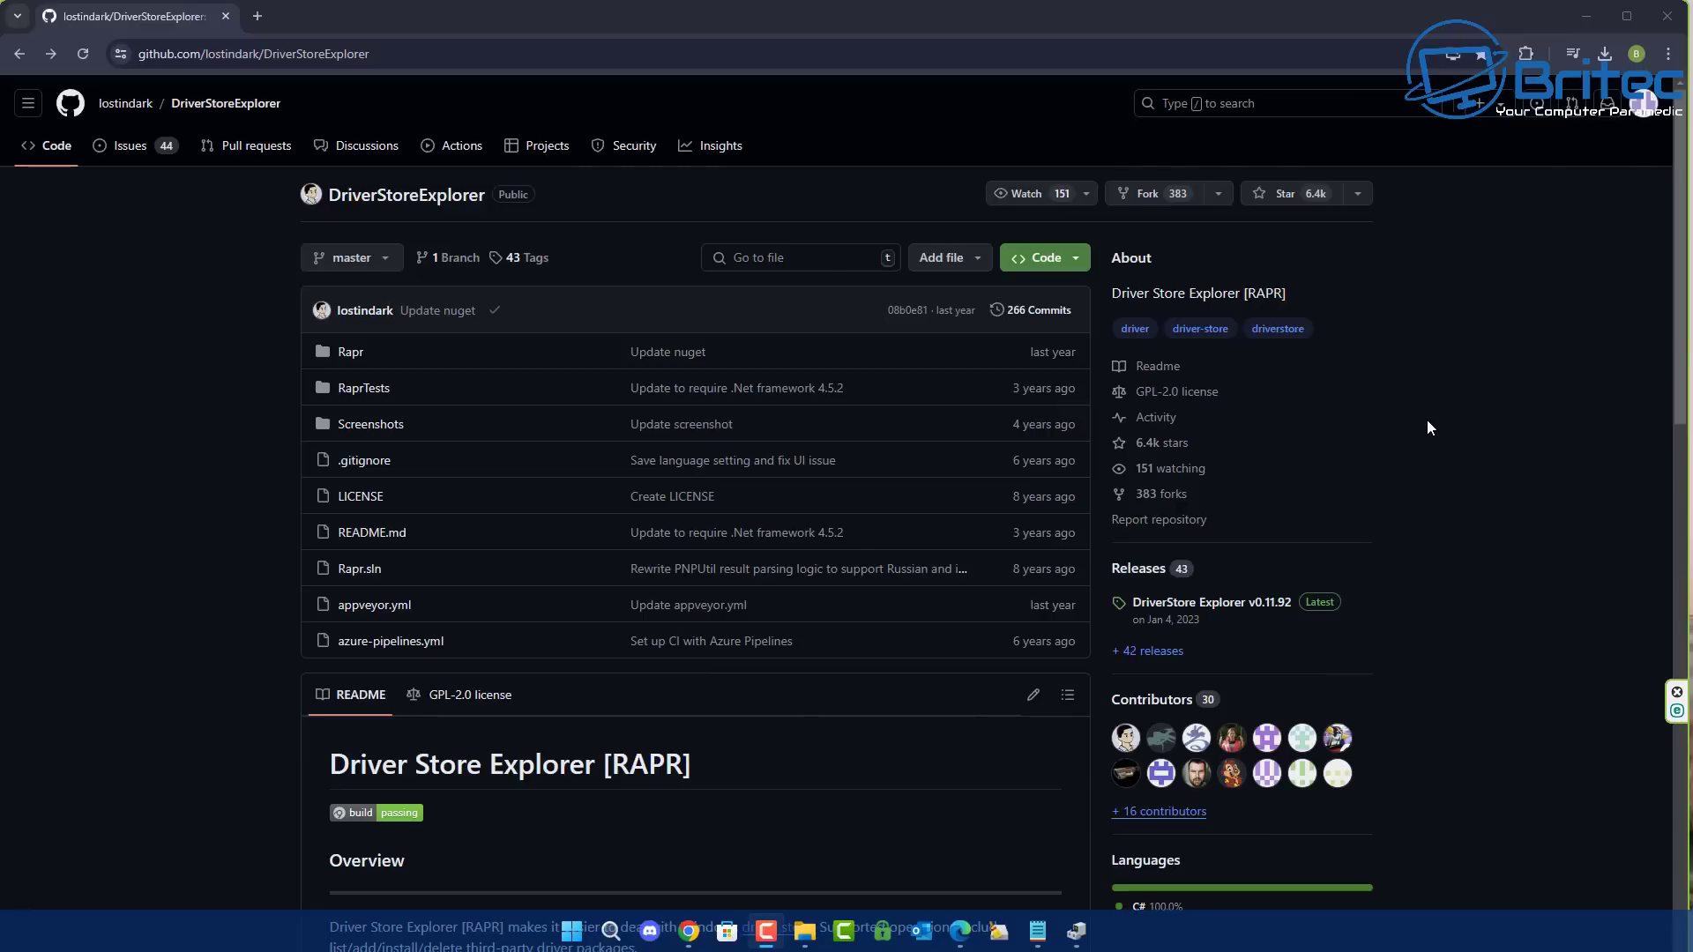
- Review the DriverStoreExplorer README on GitHub and open the latest release, DriverStore Explorer v0.11.92
{"action": "middle_click", "coordinate": [1429, 425]}
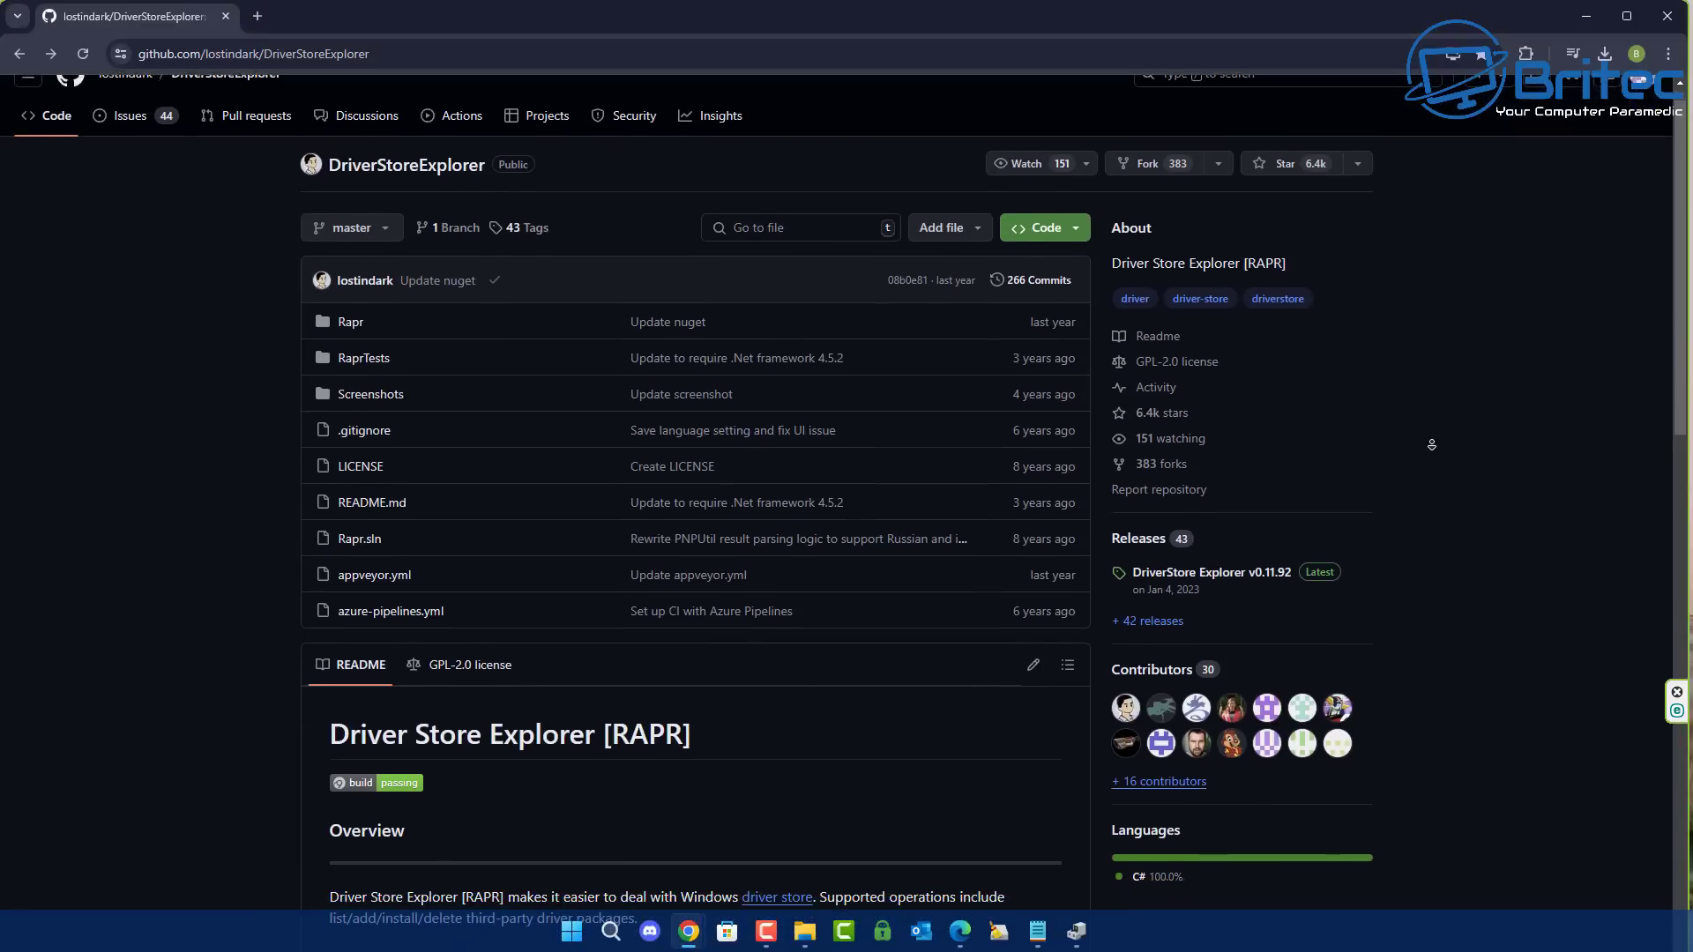
{"action": "scroll", "coordinate": [1431, 445], "scroll_direction": "down", "scroll_amount": 2}
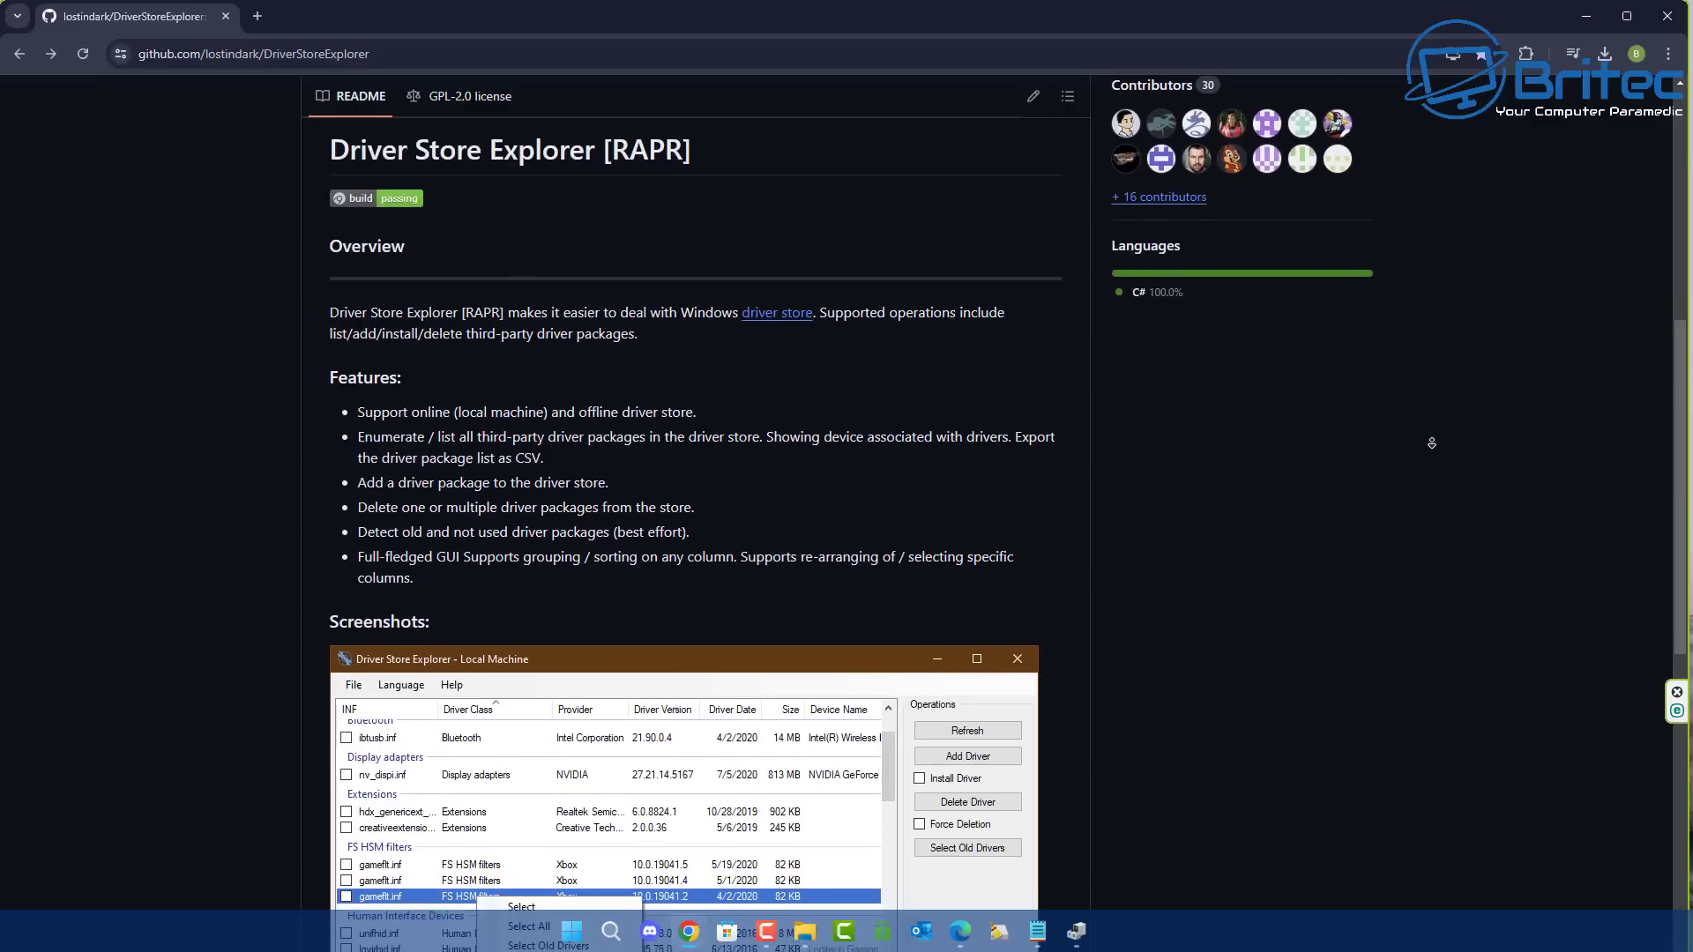
{"action": "middle_click", "coordinate": [1432, 445]}
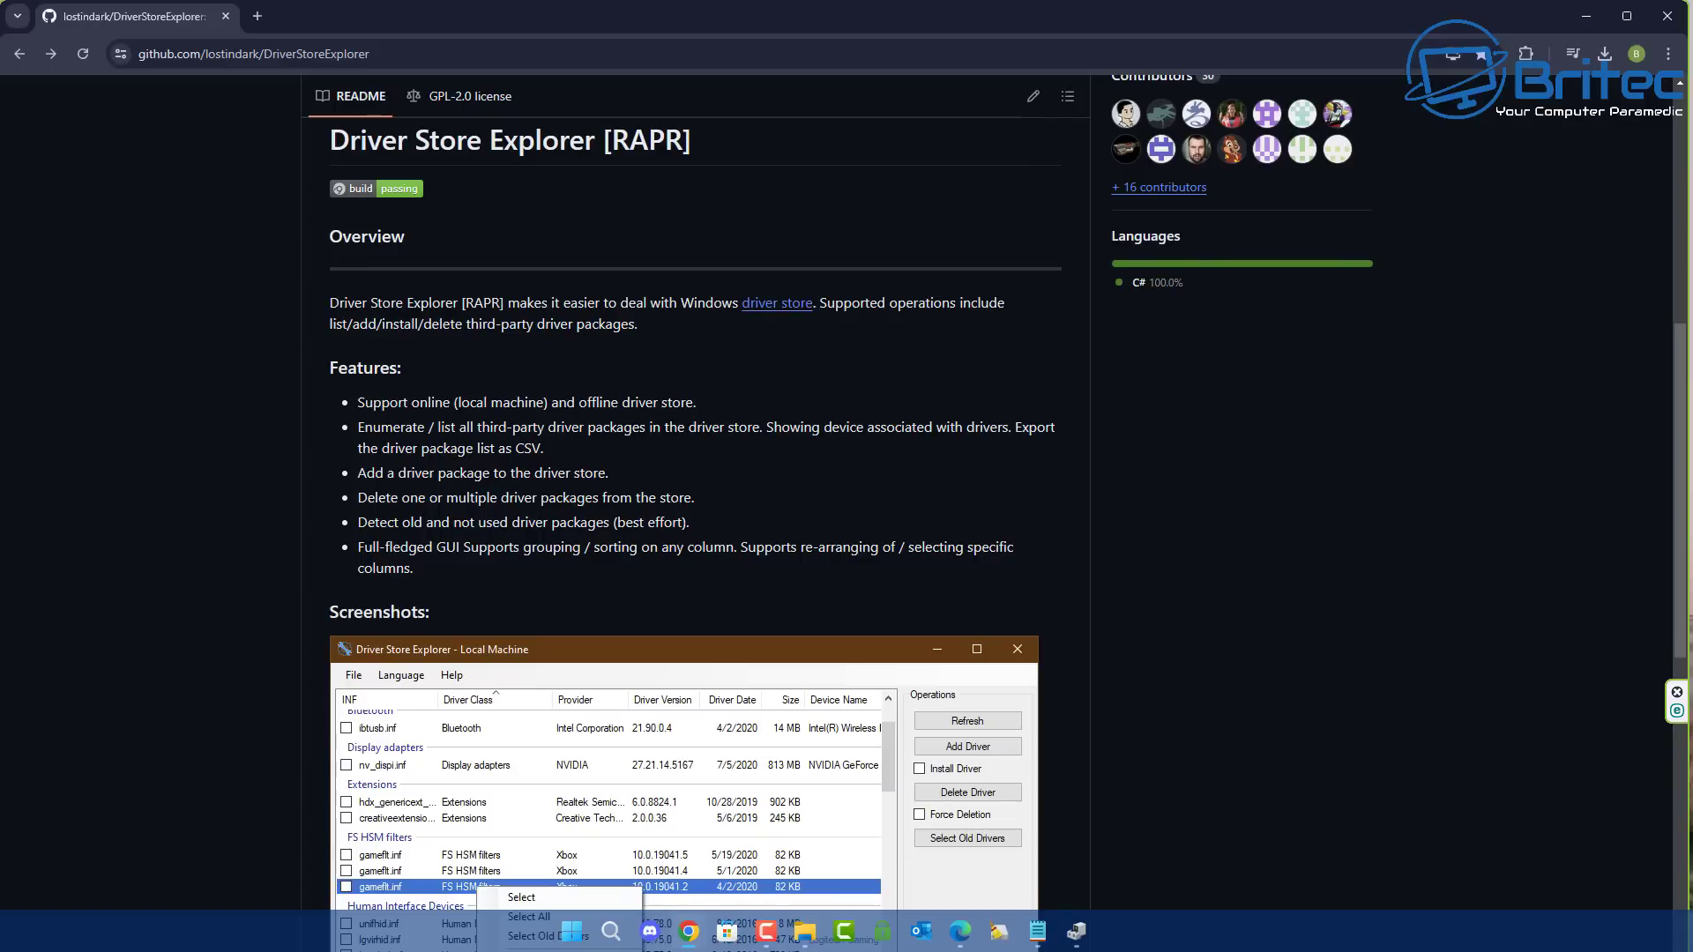
{"action": "scroll", "coordinate": [1330, 504], "scroll_direction": "up", "scroll_amount": 7}
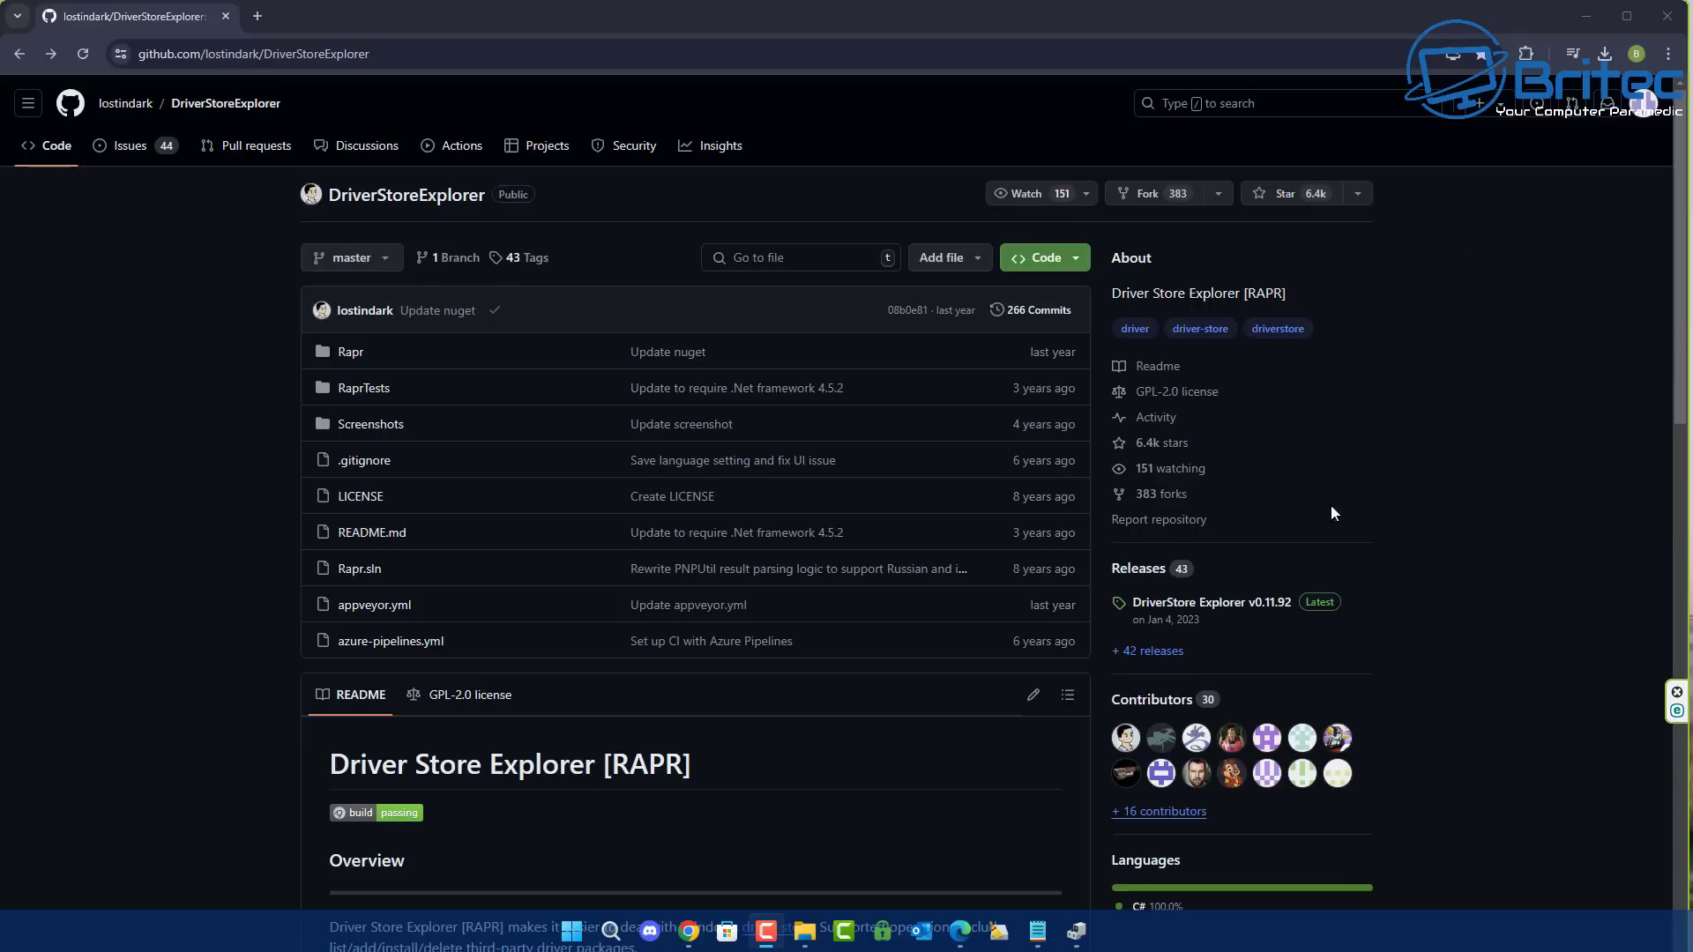
{"action": "left_click", "coordinate": [1315, 611]}
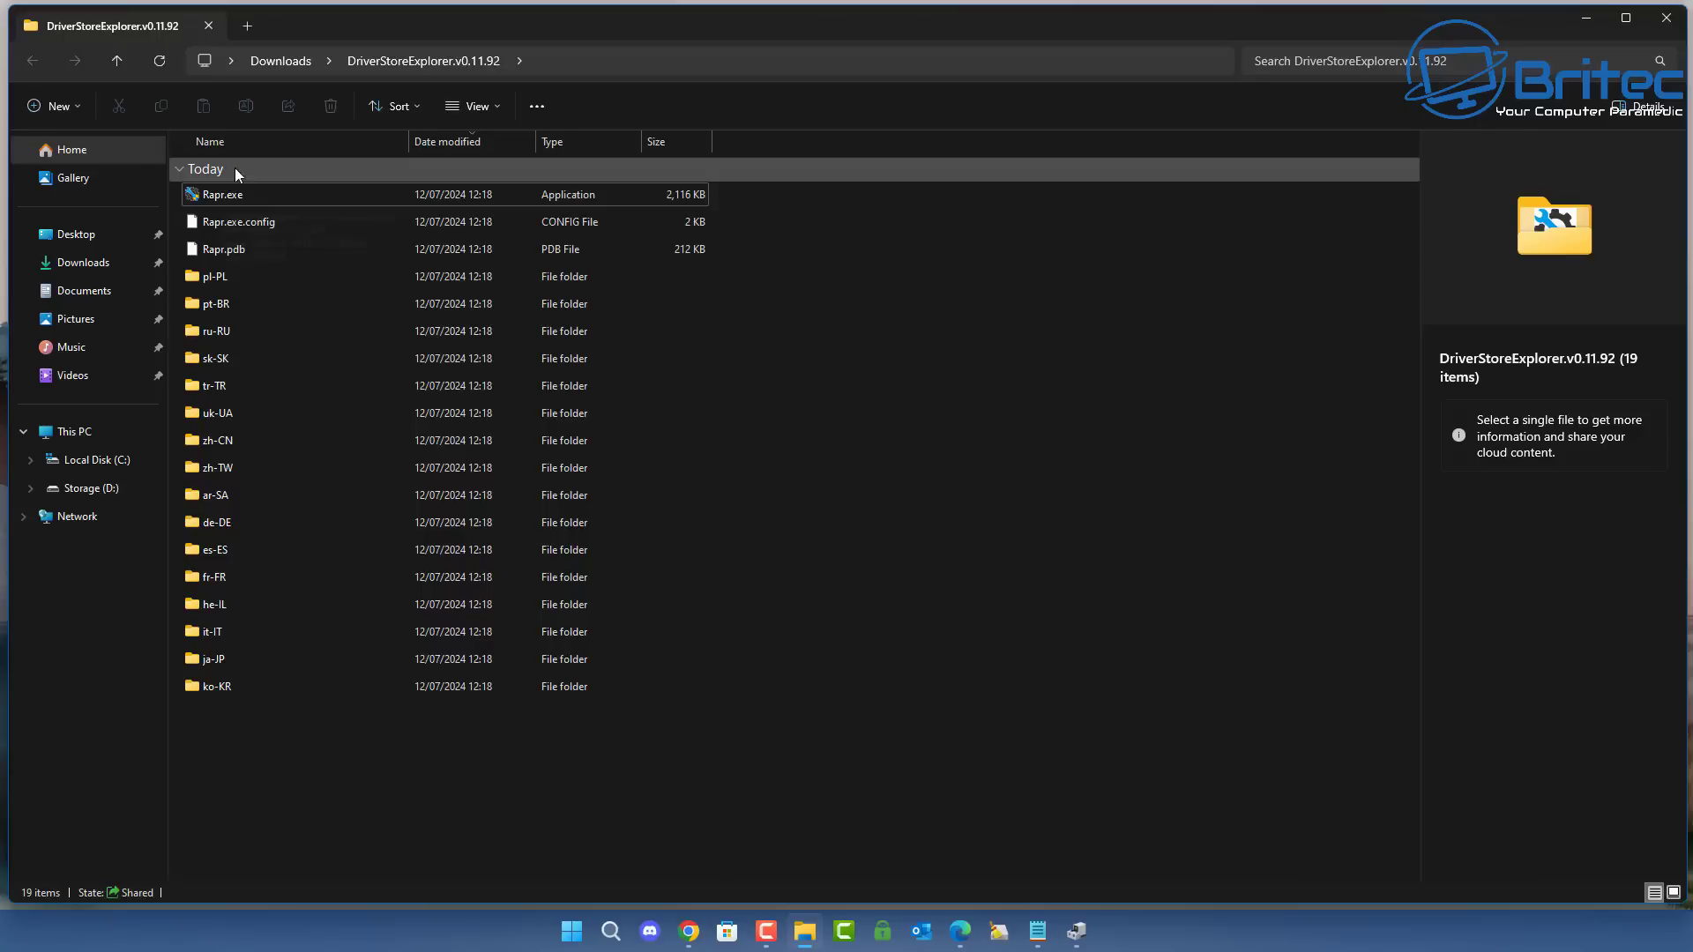
- Launch Rapr.exe from the DriverStoreExplorer.v0.11.92 folder, minimize the folder window and move the Driver Store Explorer window fully into view
{"action": "left_click", "coordinate": [230, 196]}
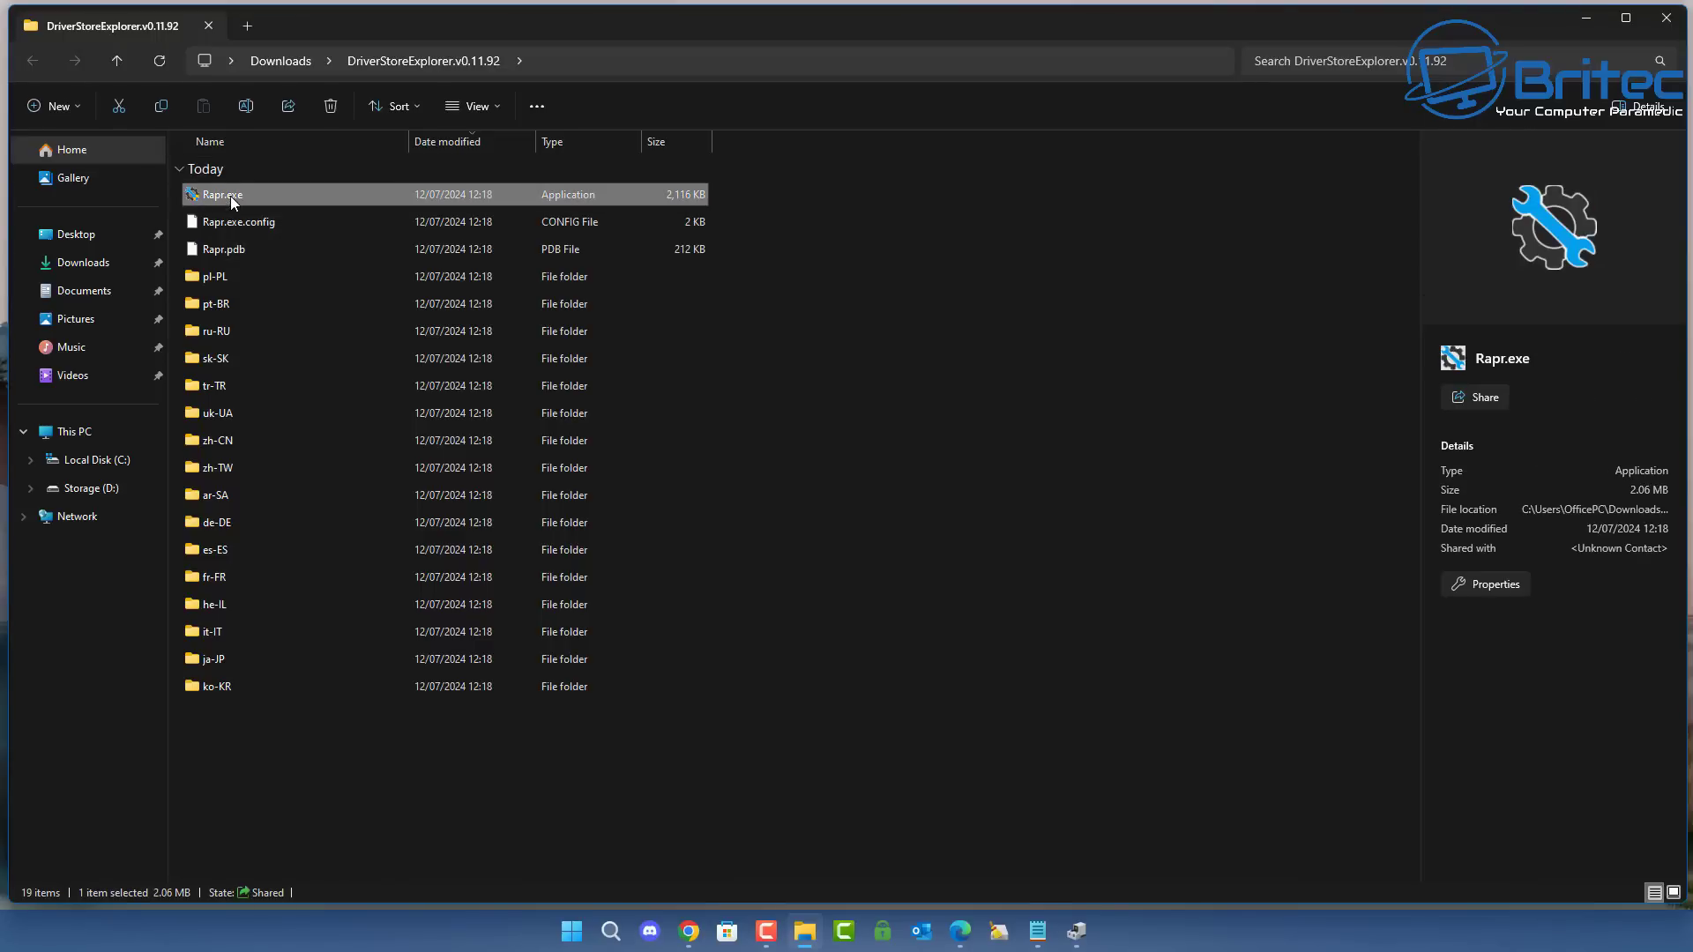
{"action": "double_click", "coordinate": [231, 196]}
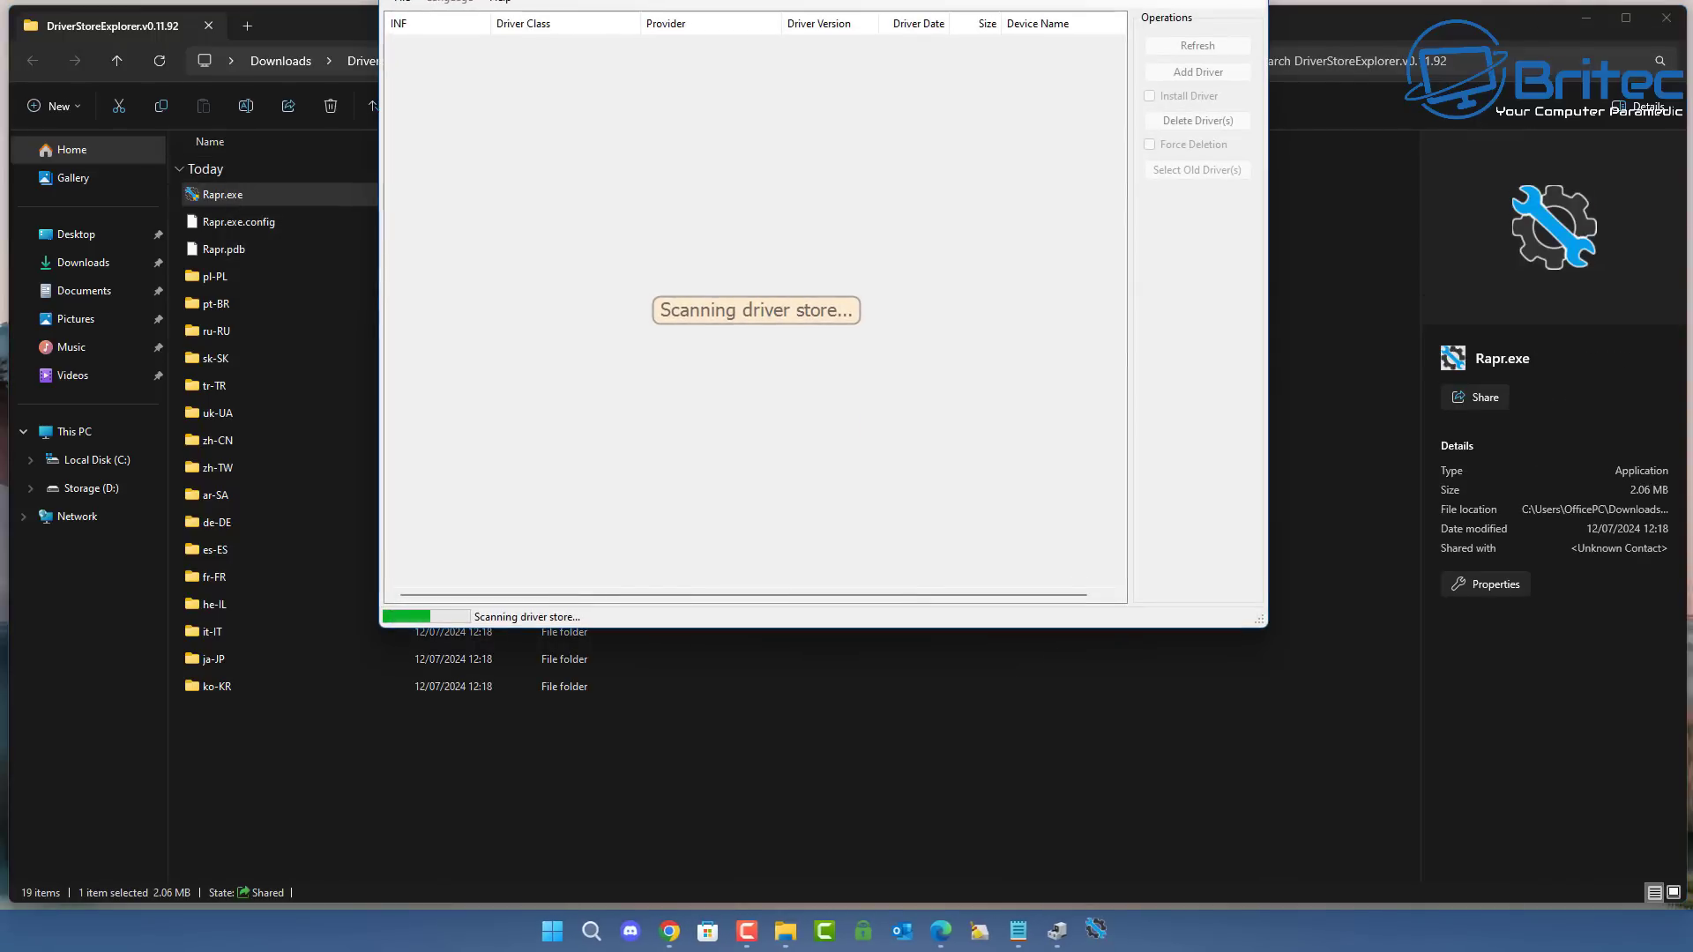
{"action": "left_click", "coordinate": [1586, 17]}
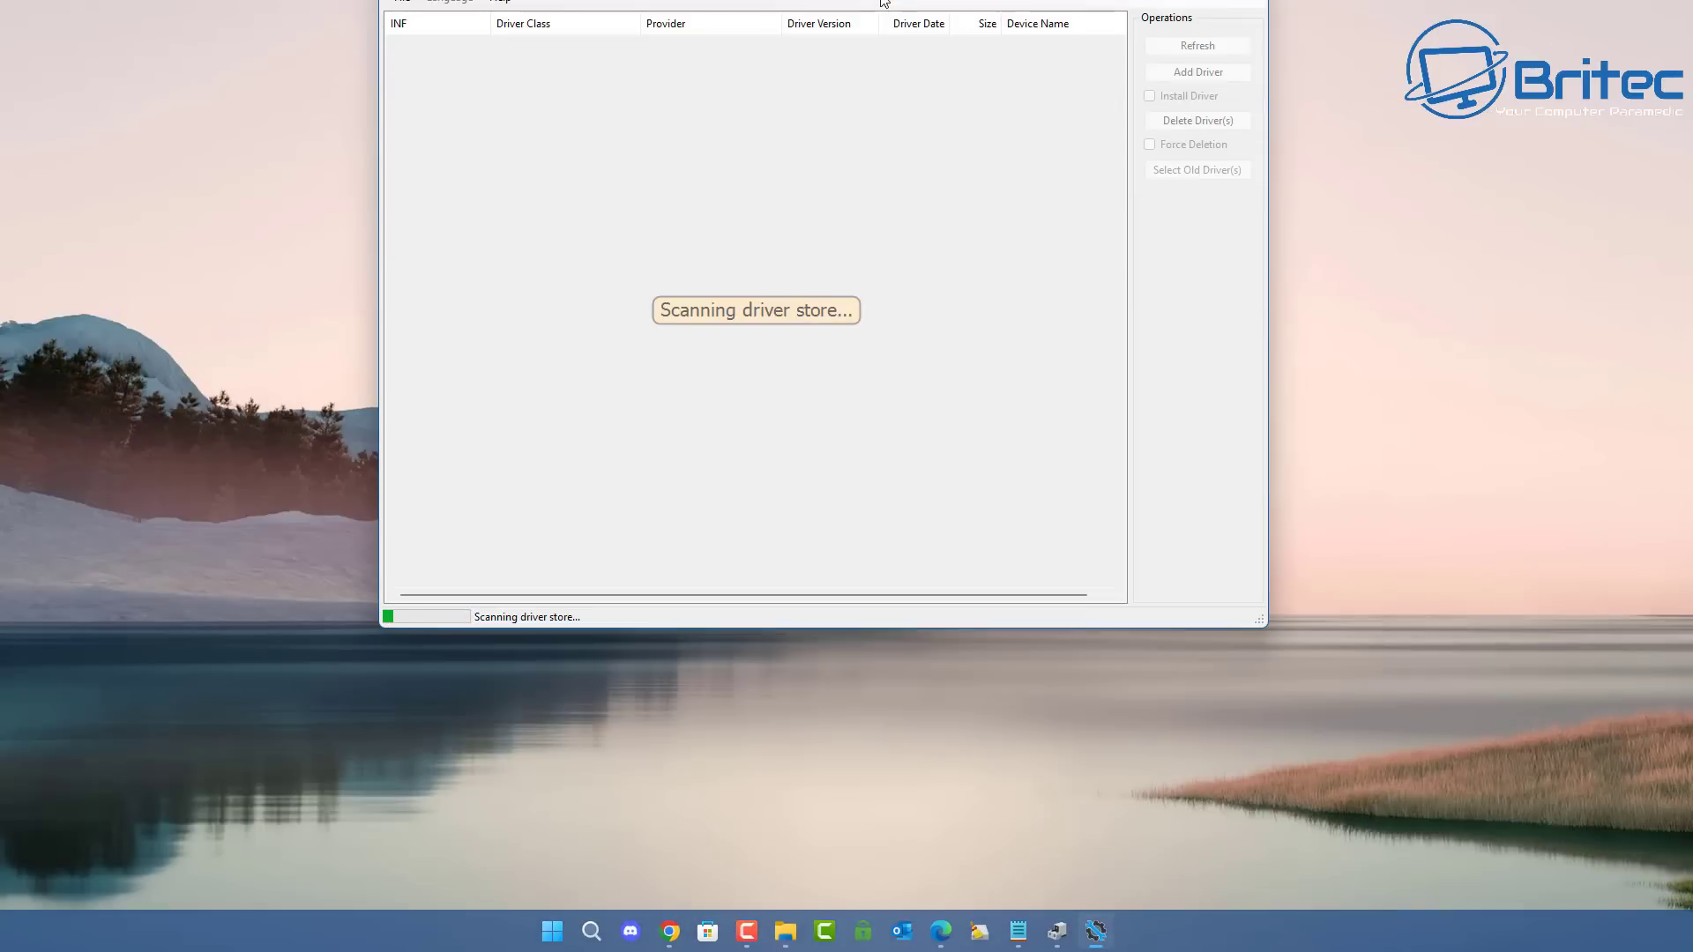
{"action": "left_click_drag", "start_coordinate": [884, 2], "coordinate": [896, 102]}
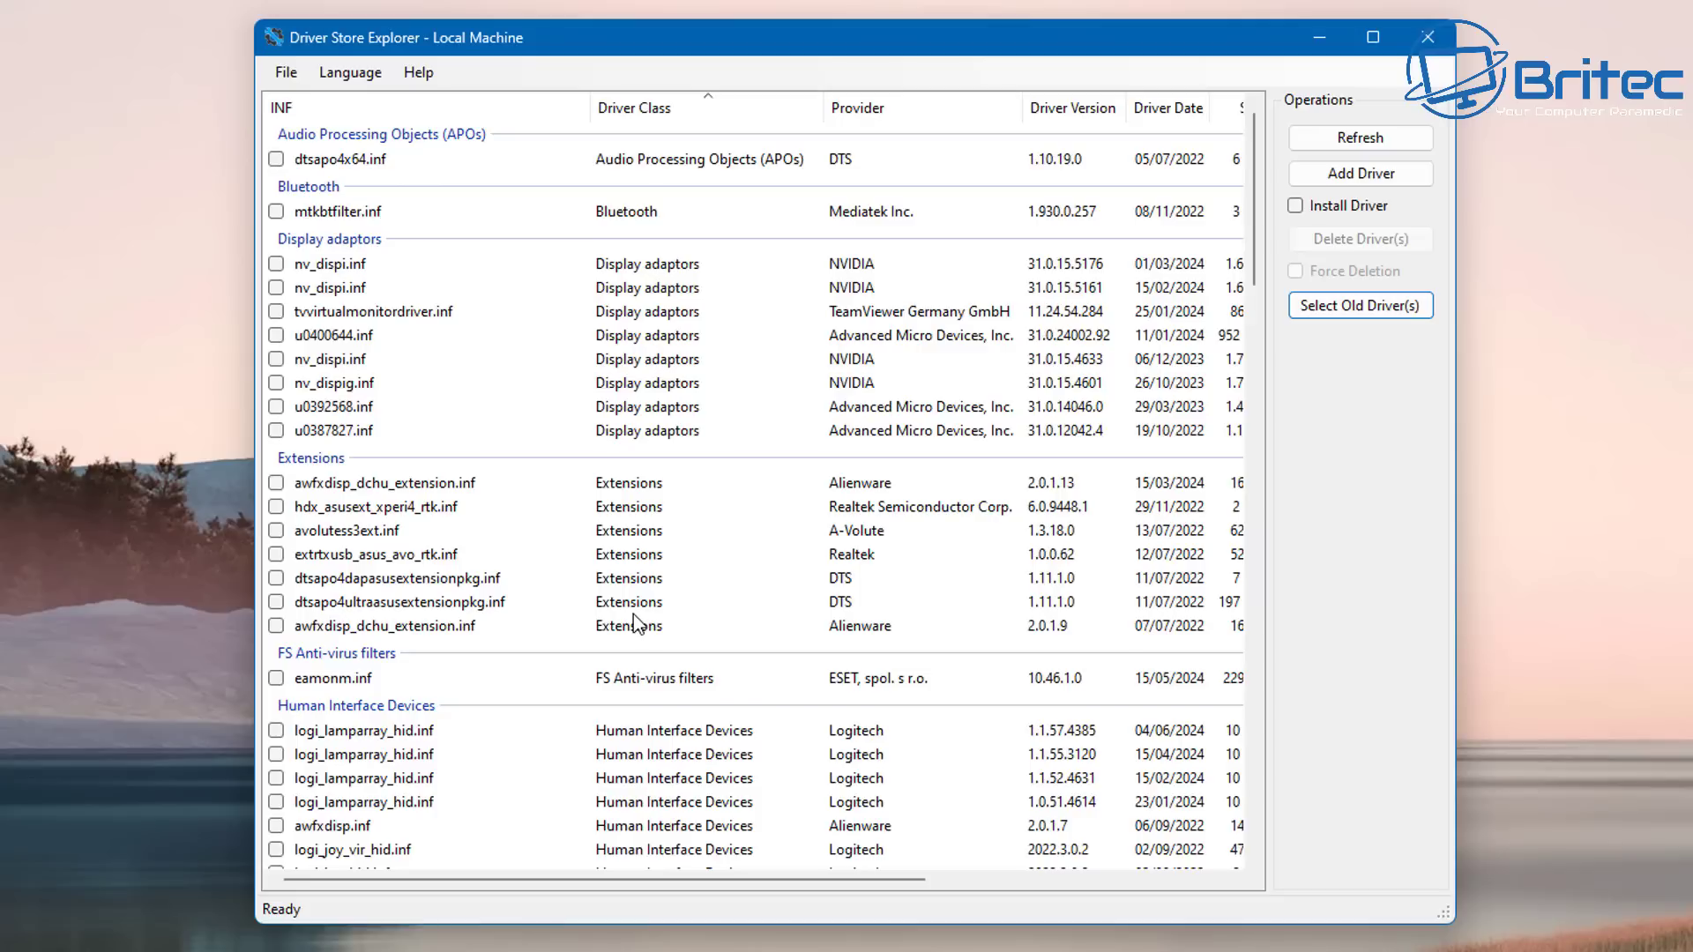
- Select all old drivers in the driver store, delete them with confirmation and refresh the list
{"action": "left_click", "coordinate": [1363, 311]}
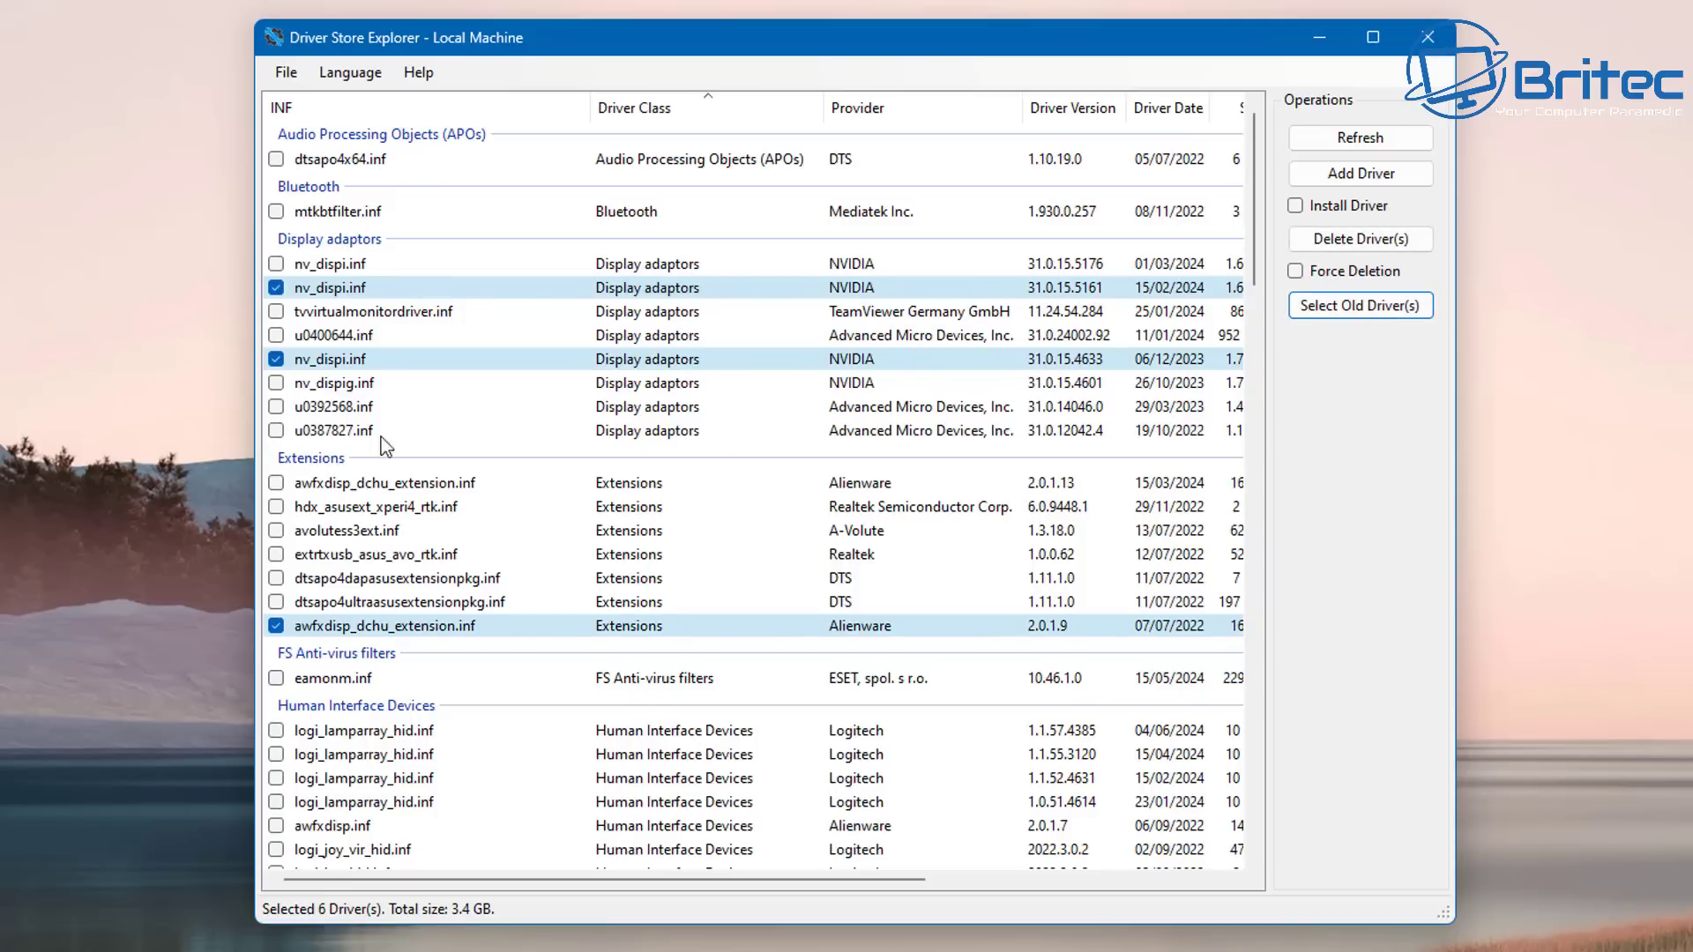
{"action": "left_click_drag", "start_coordinate": [1259, 243], "coordinate": [1419, 249]}
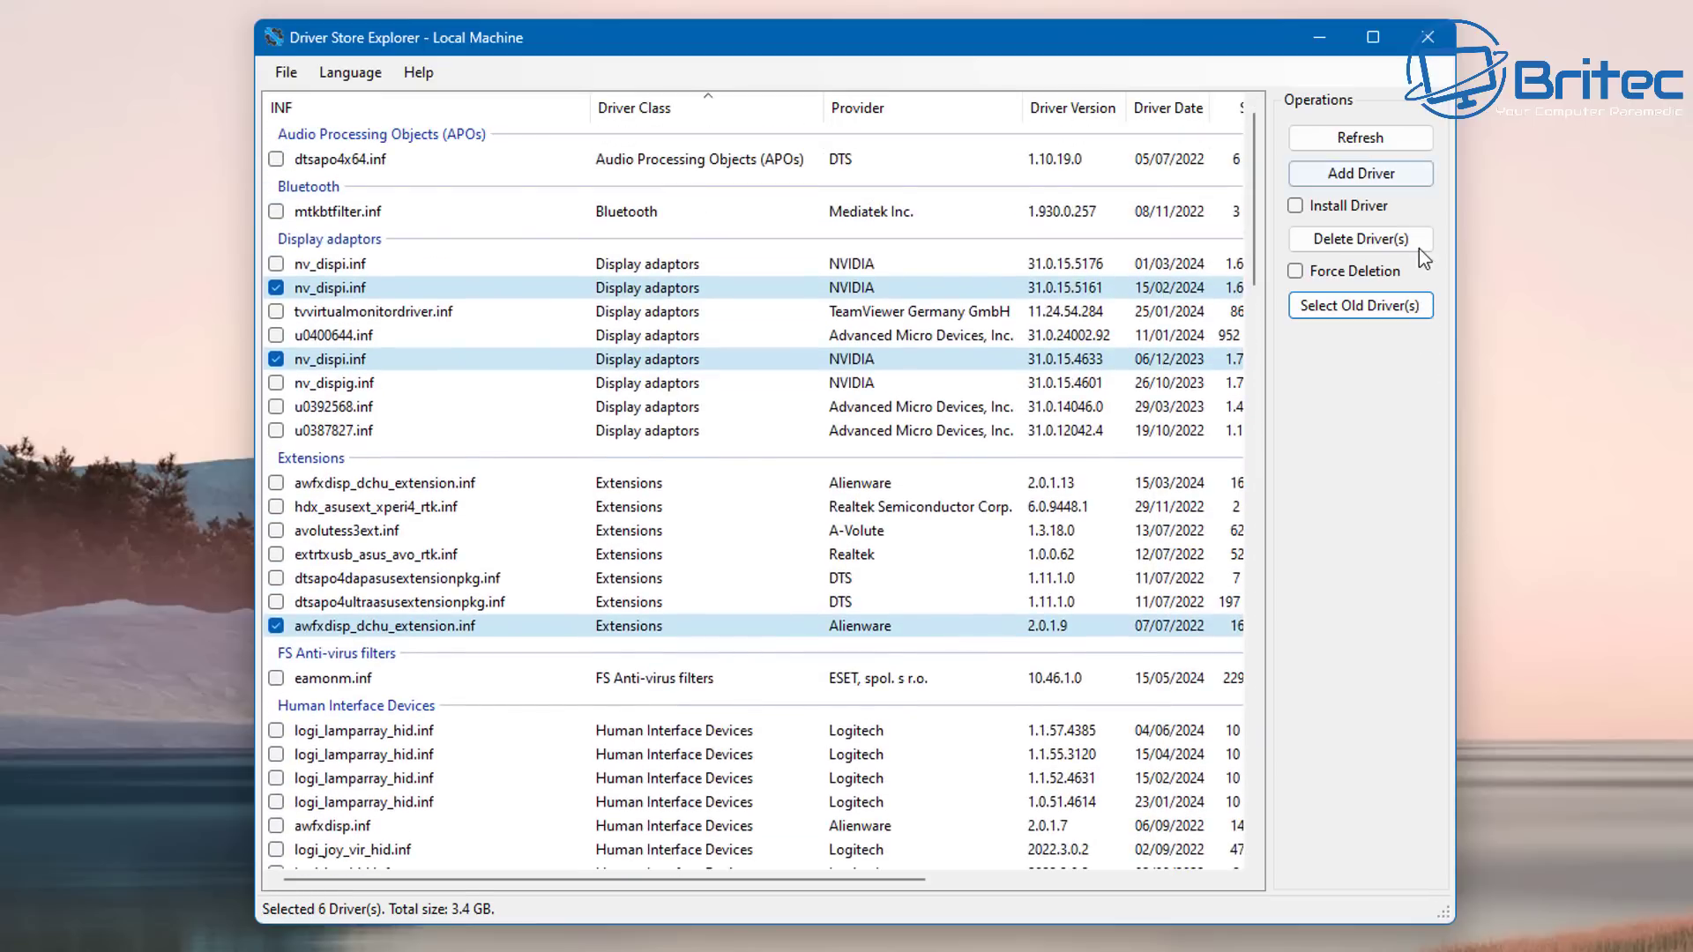
{"action": "left_click", "coordinate": [1354, 246]}
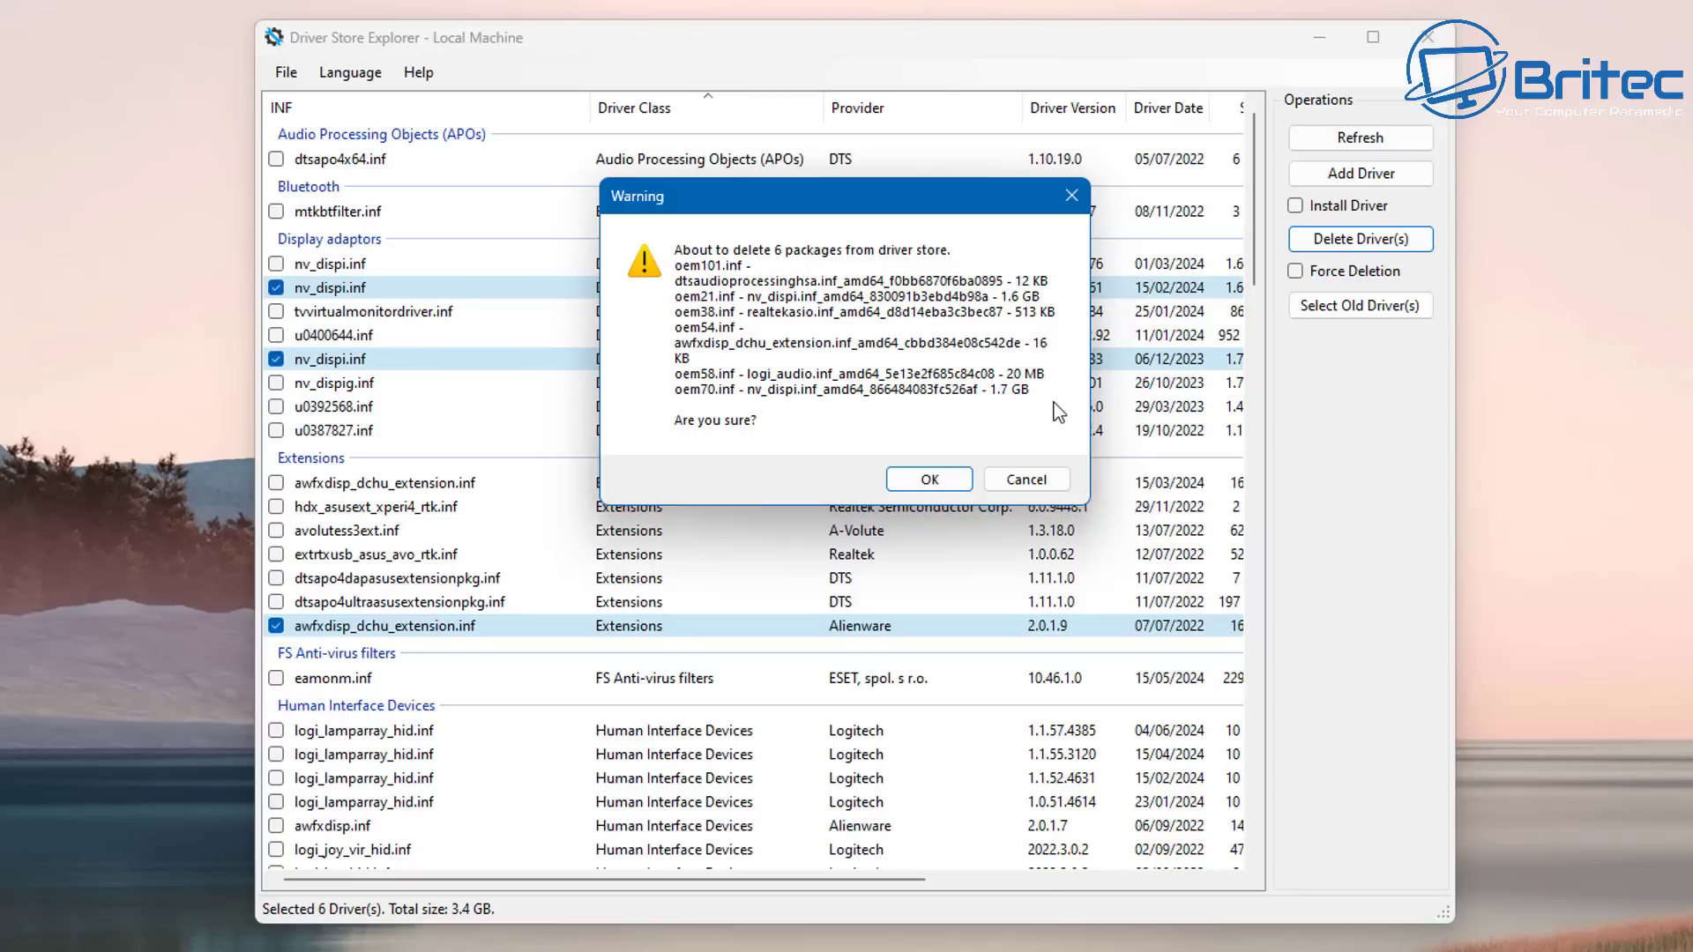
{"action": "left_click", "coordinate": [952, 479]}
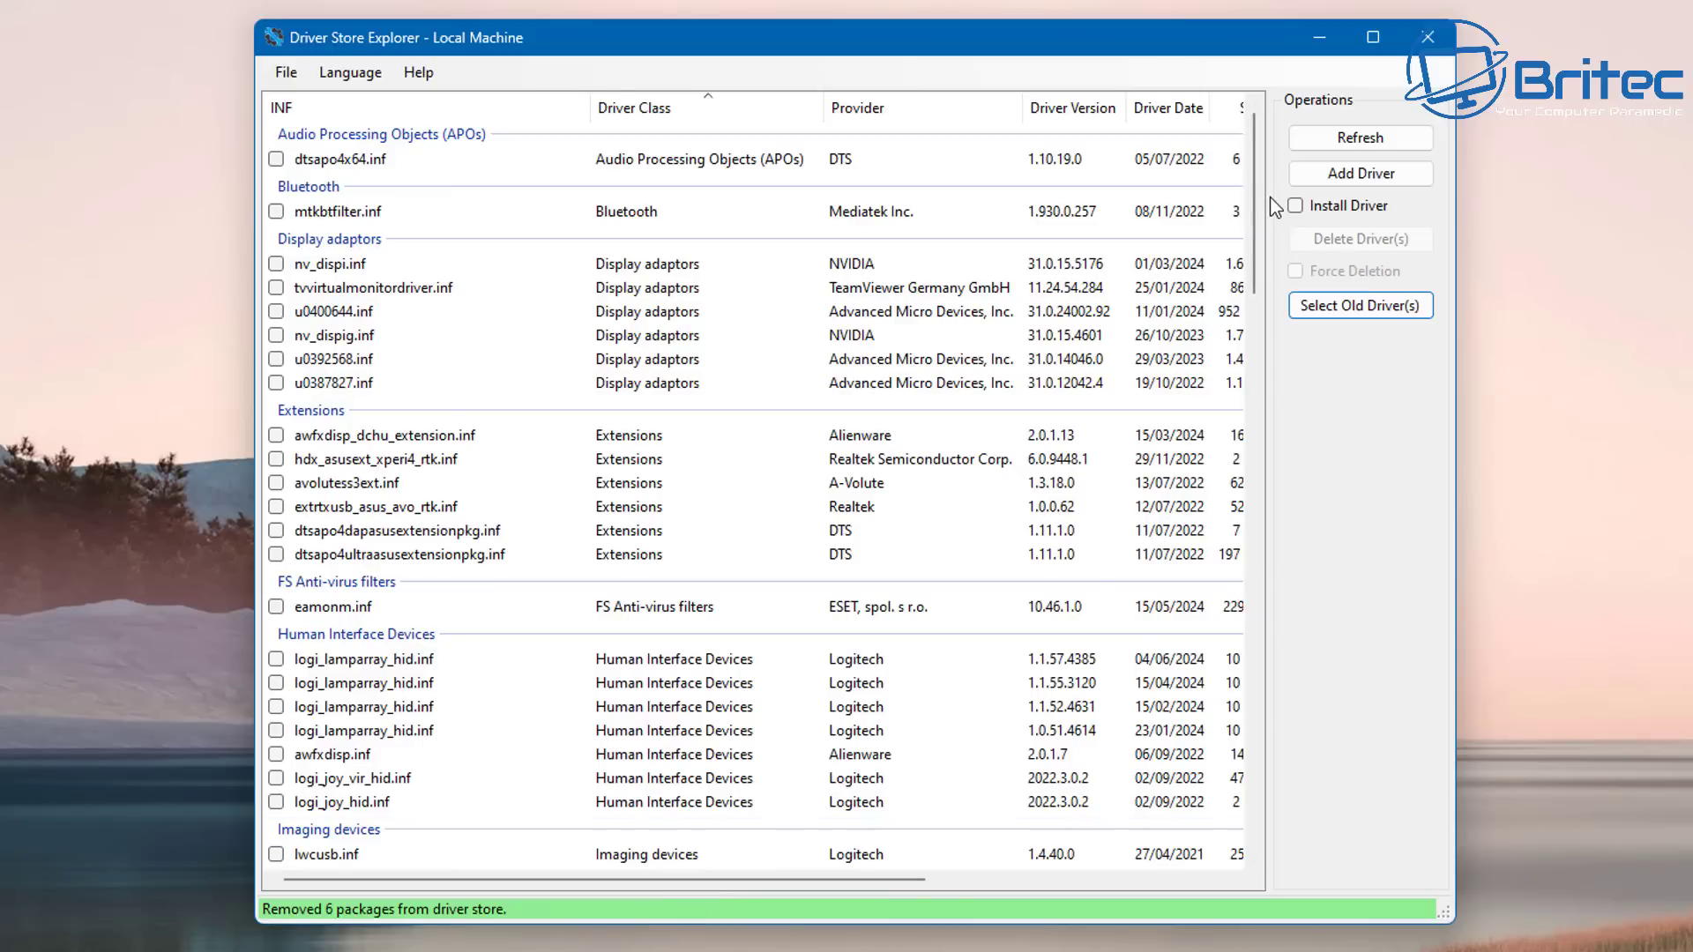
{"action": "left_click", "coordinate": [1343, 142]}
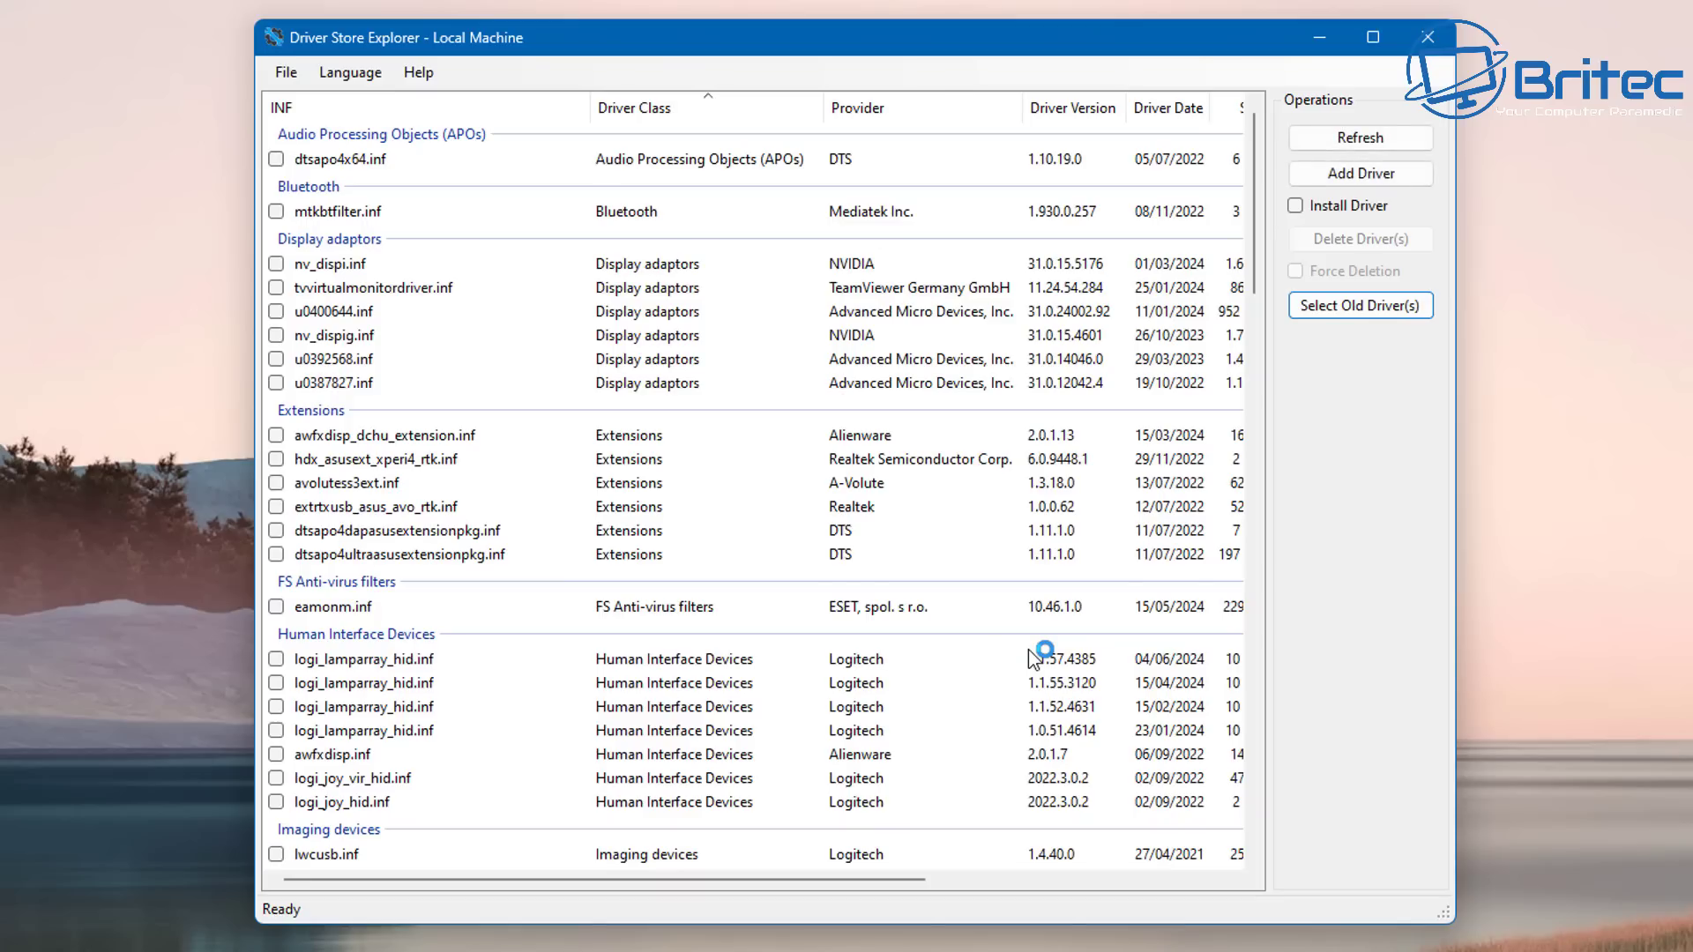
- Export all drivers to a new folder named driverbackup in Downloads
{"action": "left_click", "coordinate": [274, 74]}
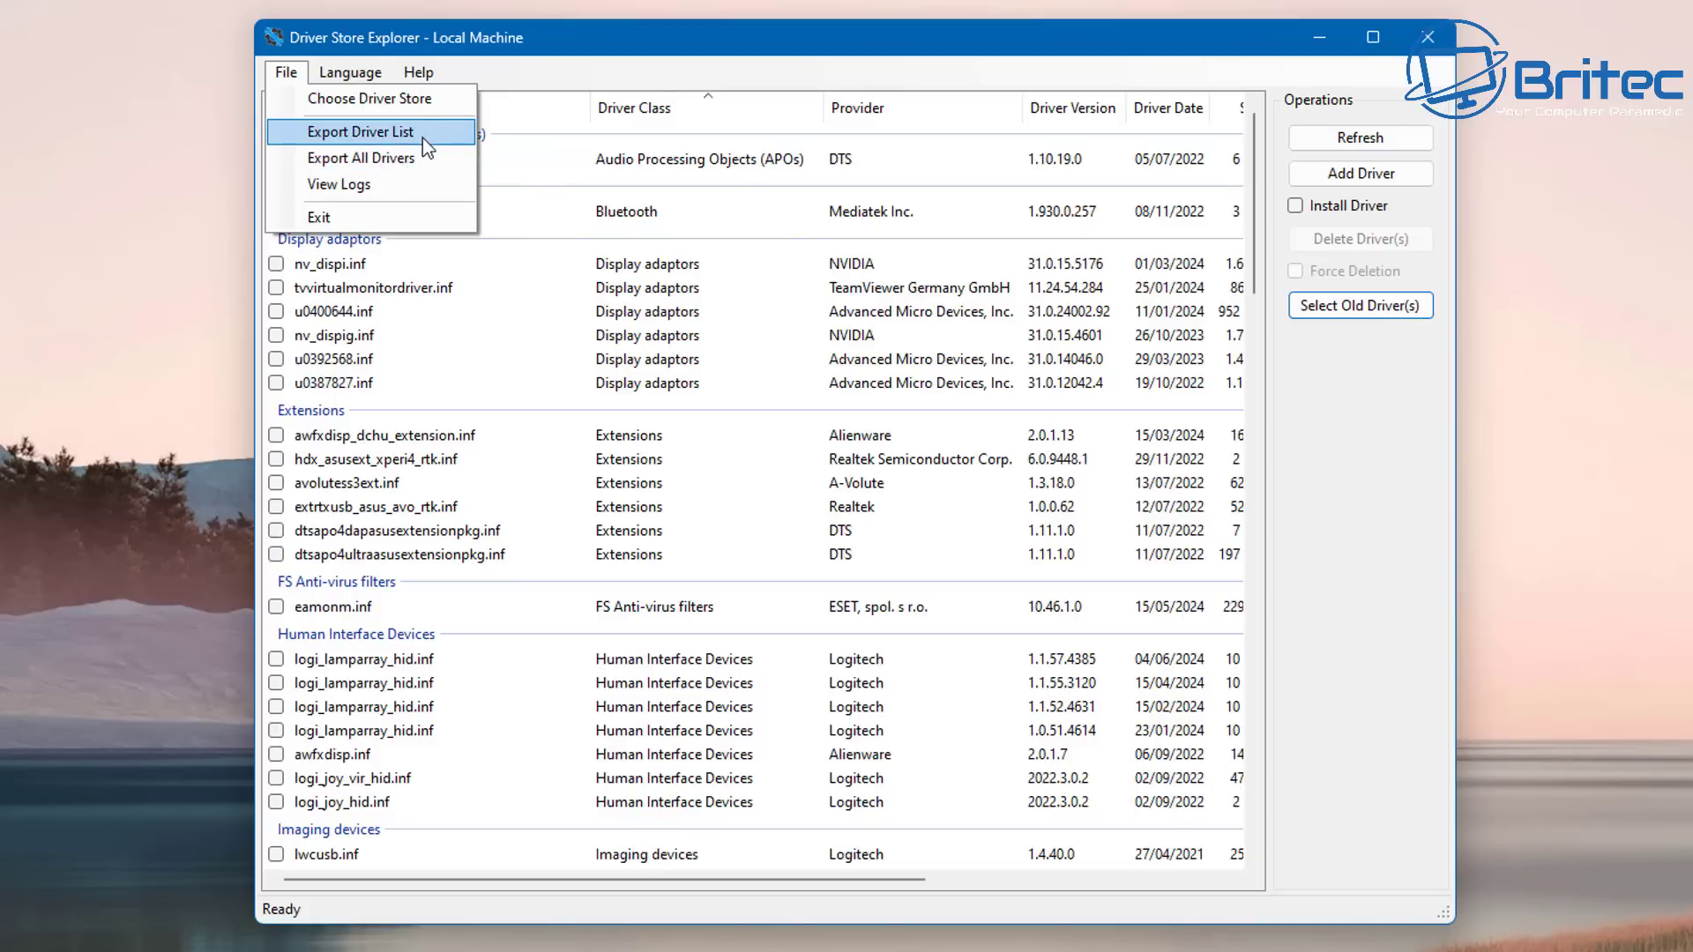
{"action": "left_click", "coordinate": [402, 169]}
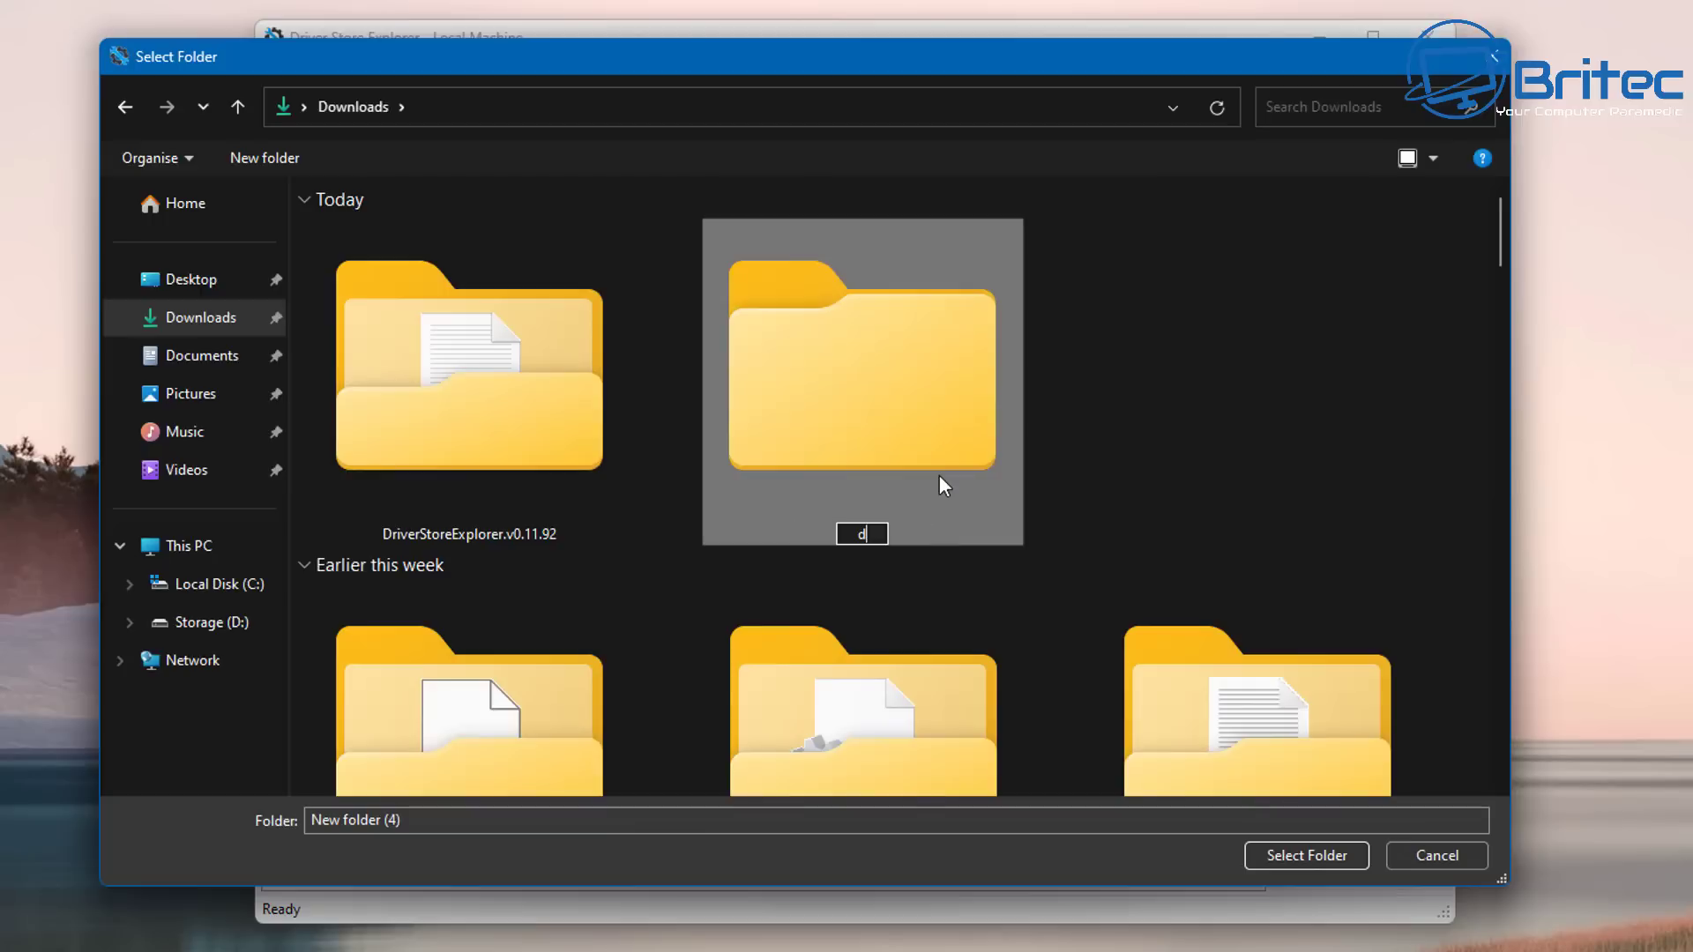
{"action": "type", "text": "riverbackup"}
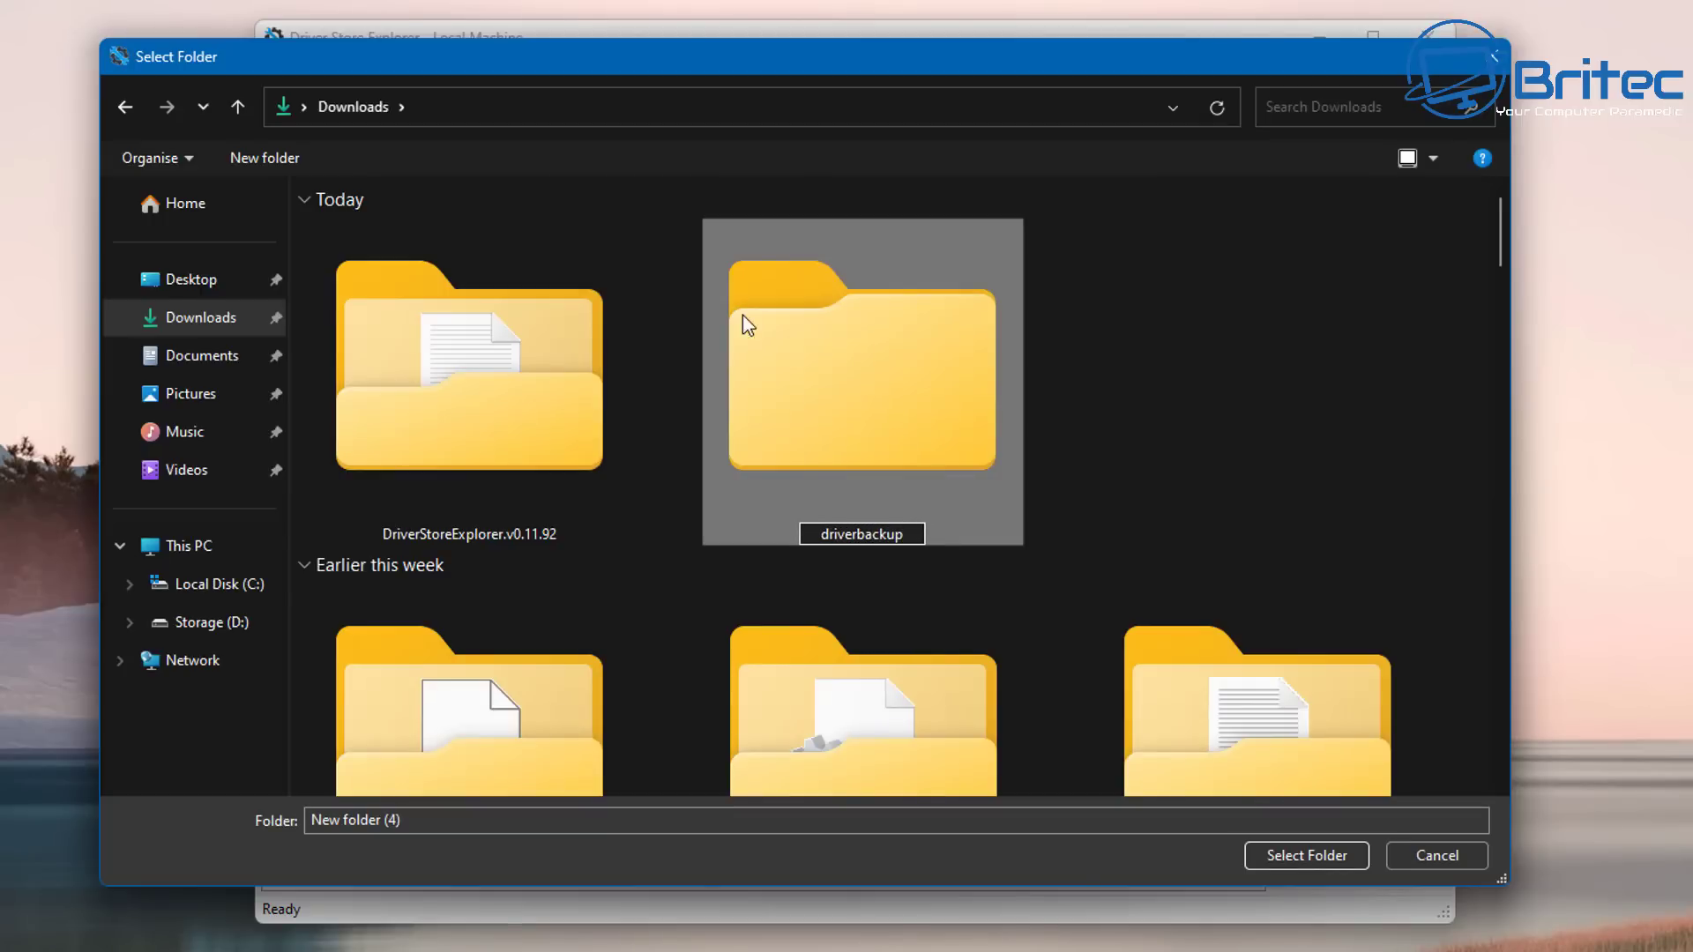
{"action": "key", "text": "Return"}
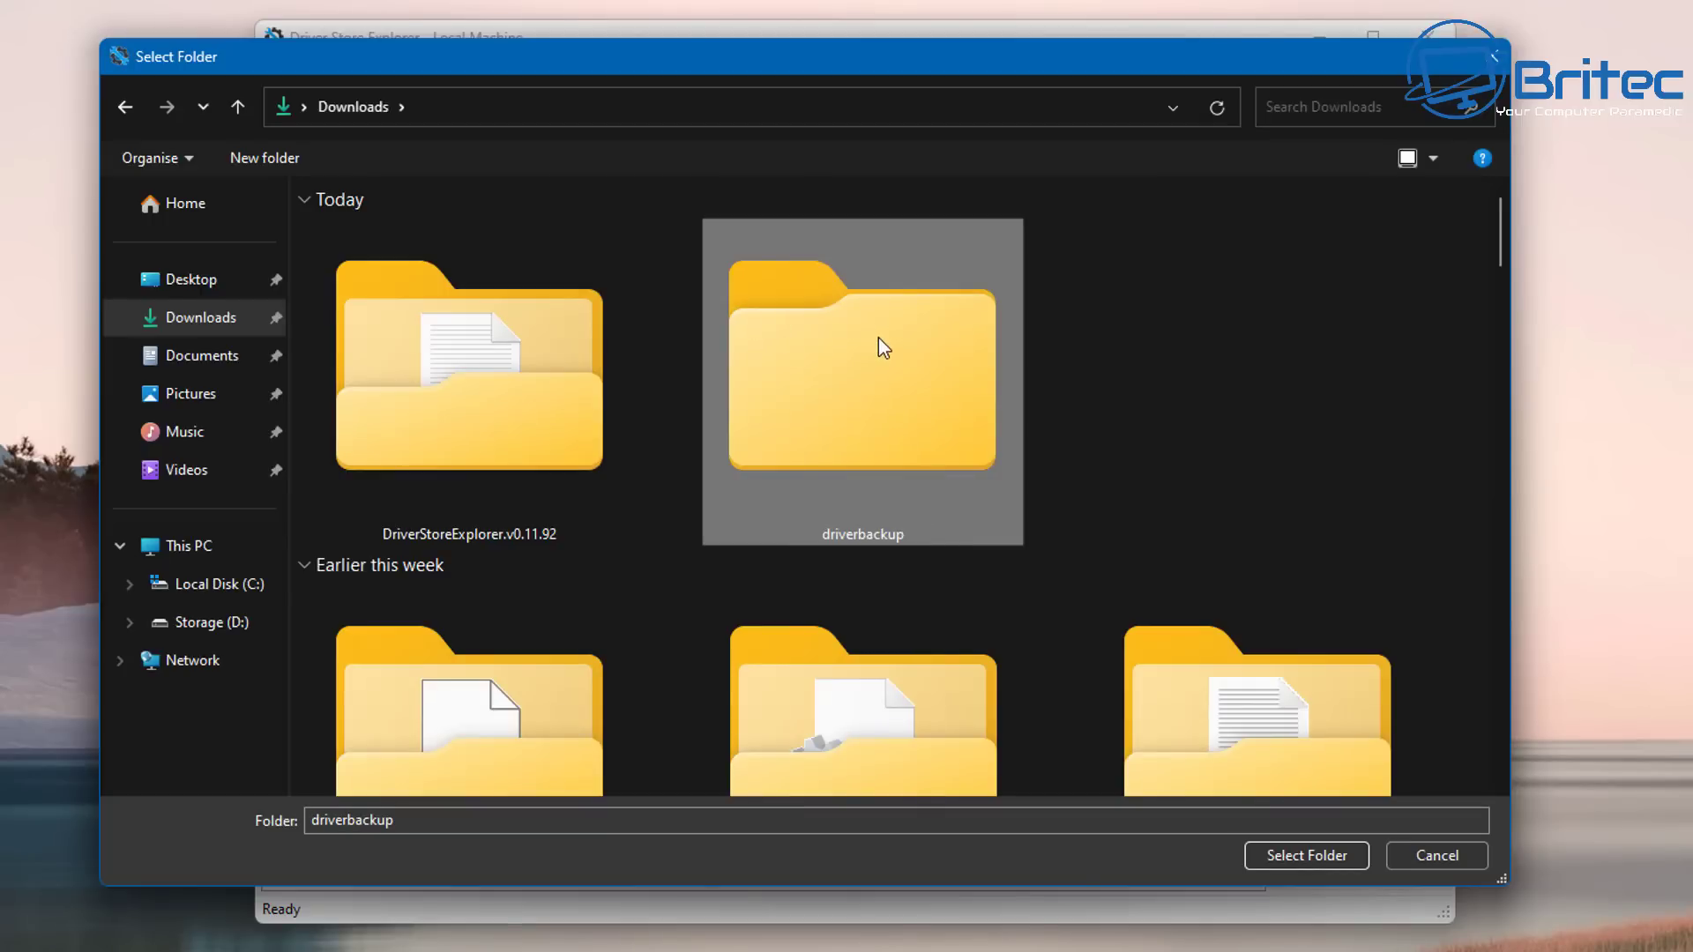
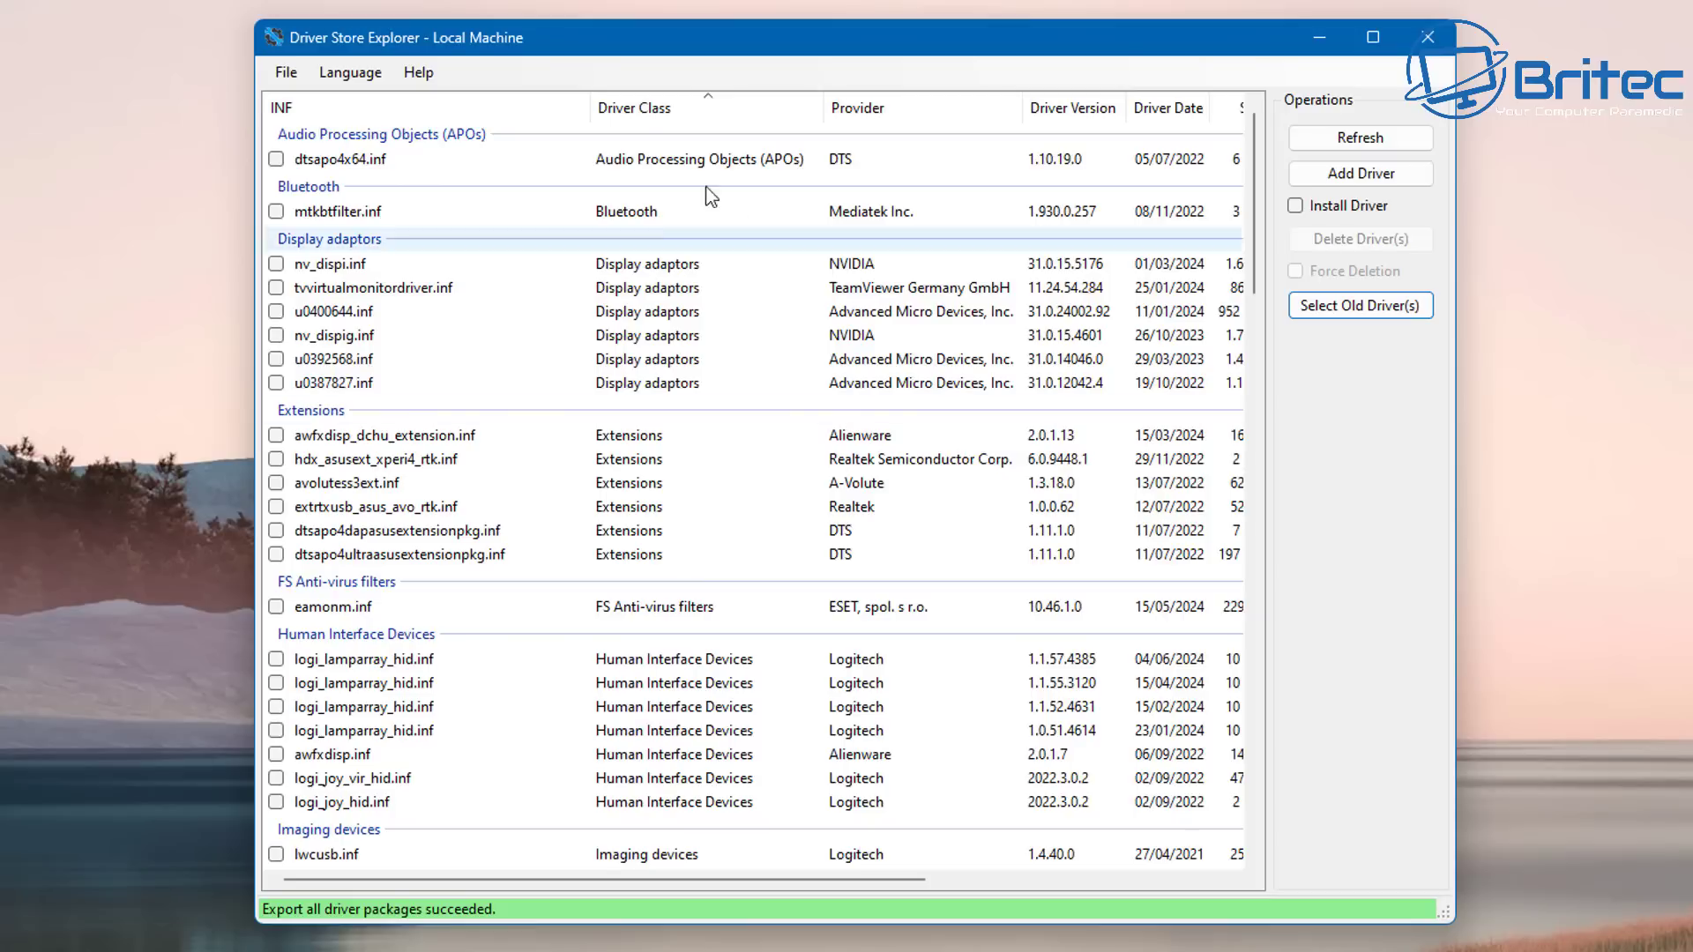
- Export the driver list as a CSV file named driverlist to the driverbackup folder and dismiss the confirmation
{"action": "left_click", "coordinate": [275, 71]}
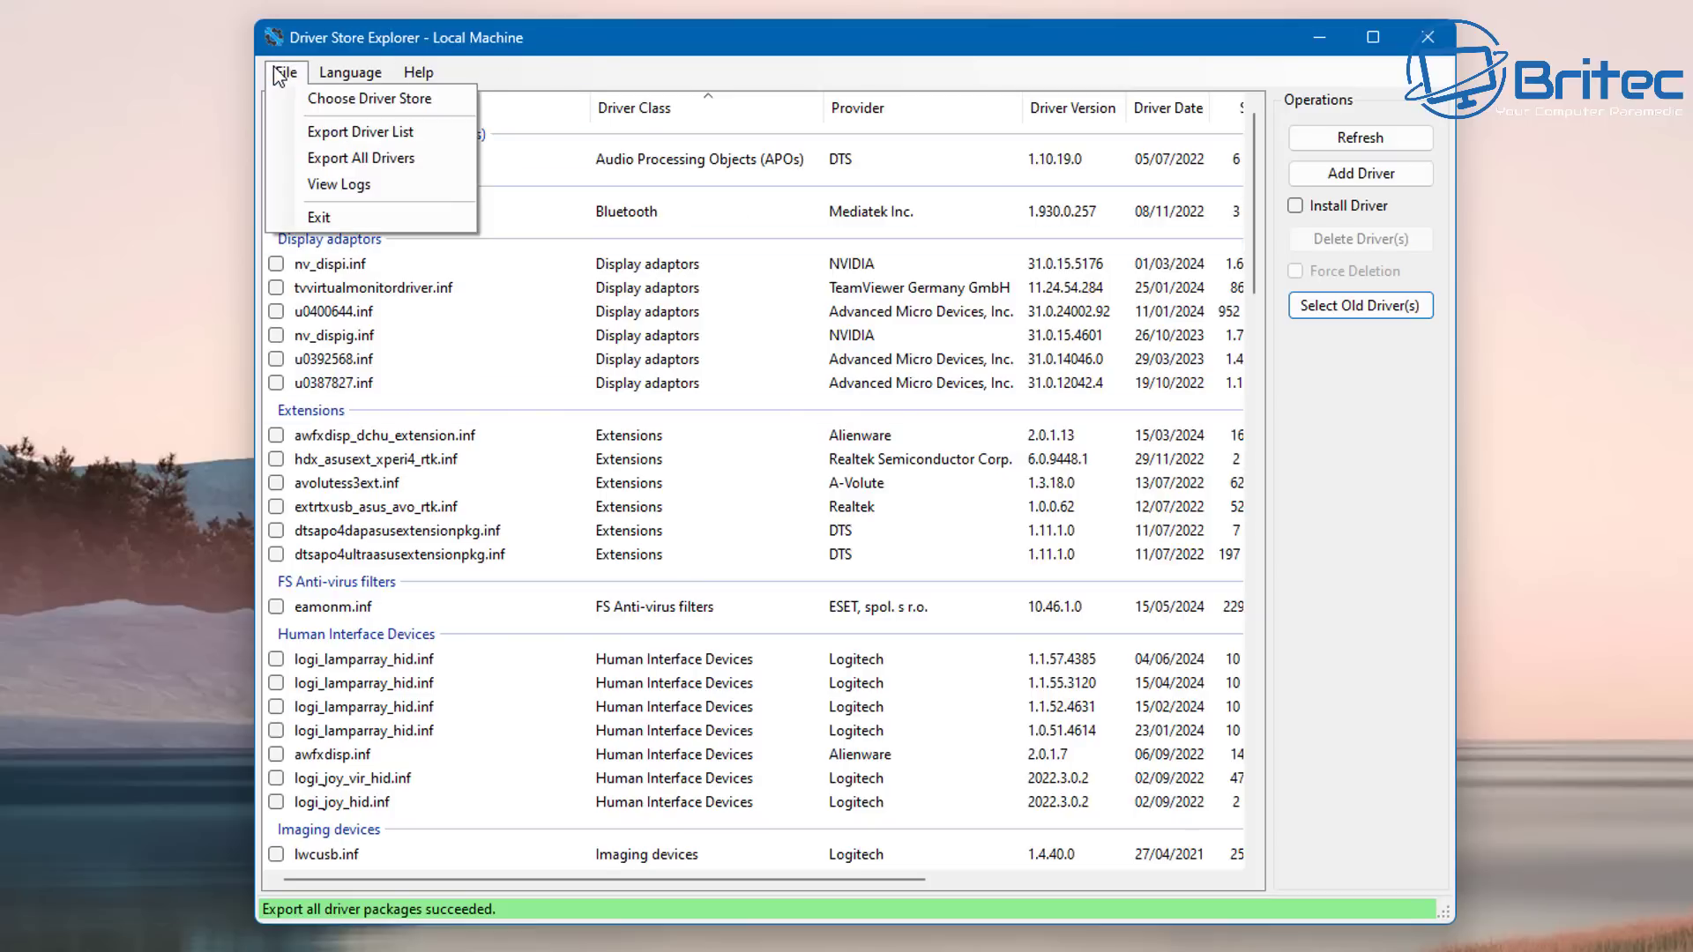
{"action": "left_click", "coordinate": [353, 143]}
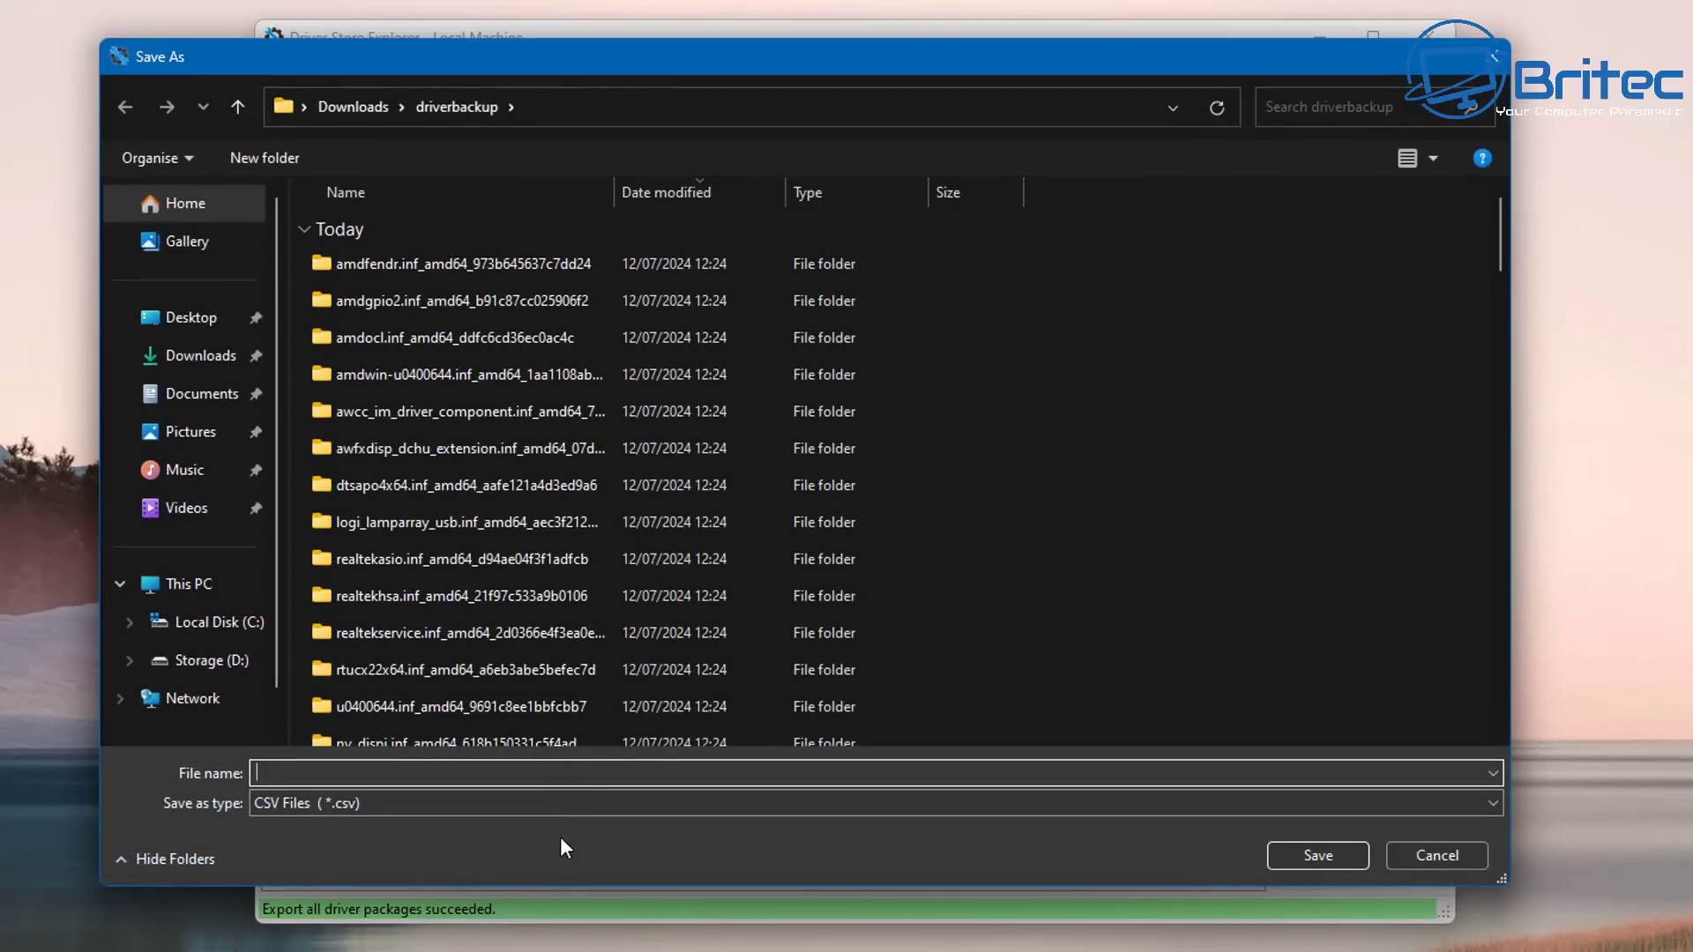
{"action": "type", "text": "driverlist"}
{"action": "left_click", "coordinate": [1305, 857]}
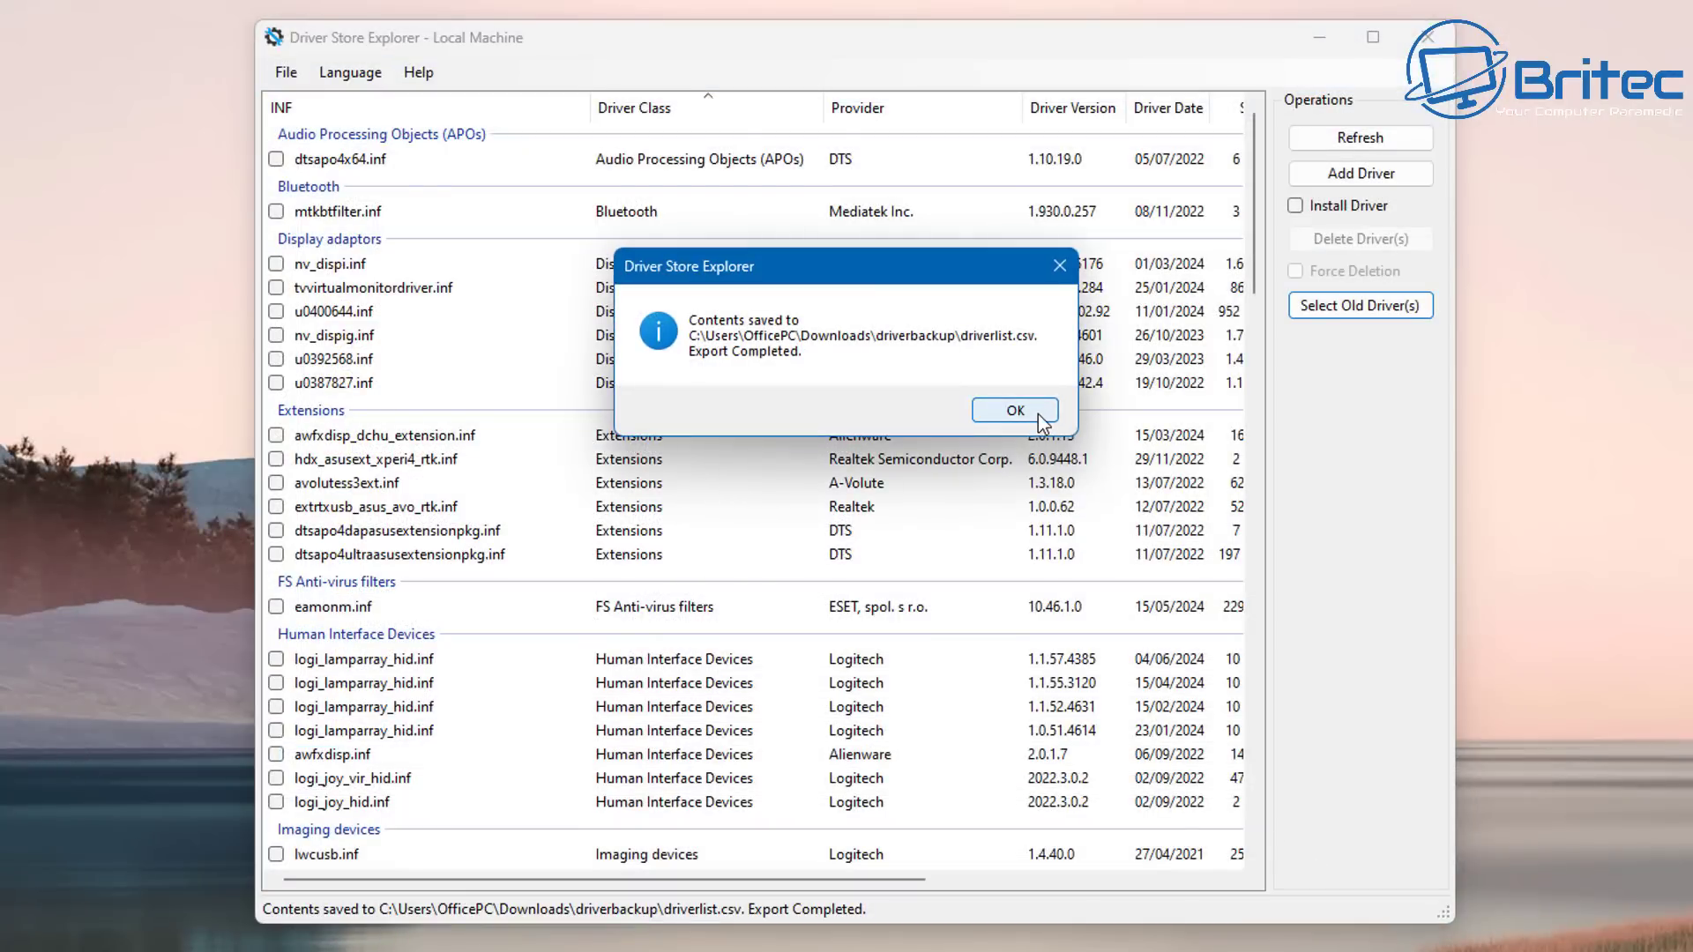
{"action": "left_click", "coordinate": [1015, 411]}
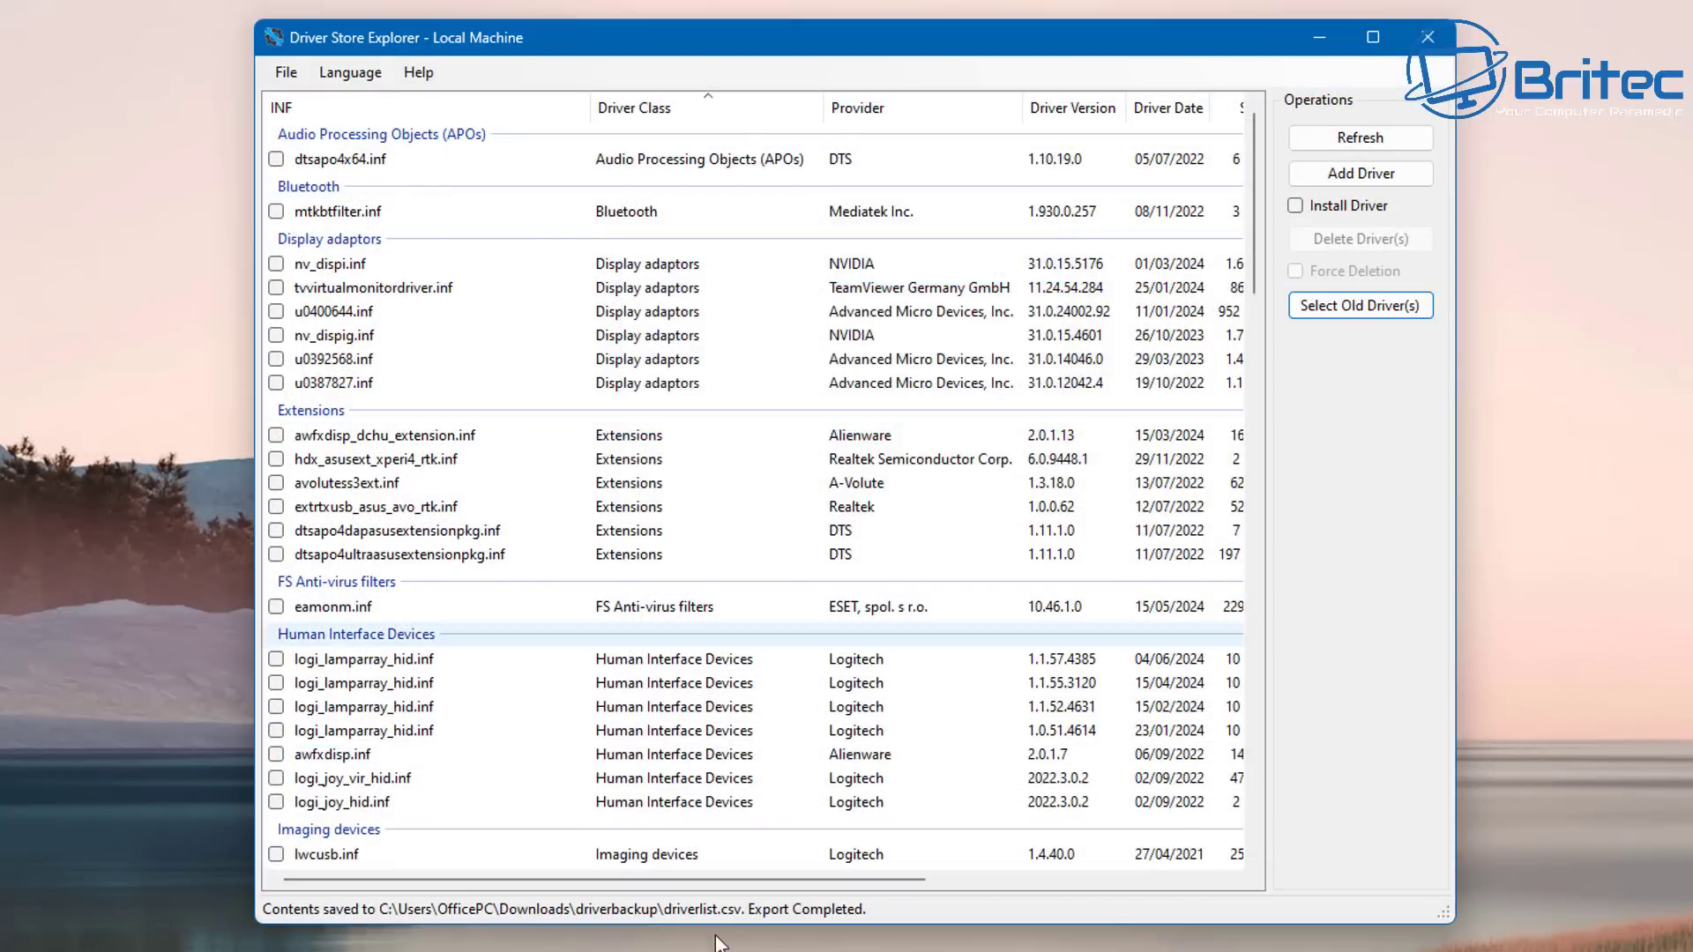
{"action": "left_click", "coordinate": [278, 81]}
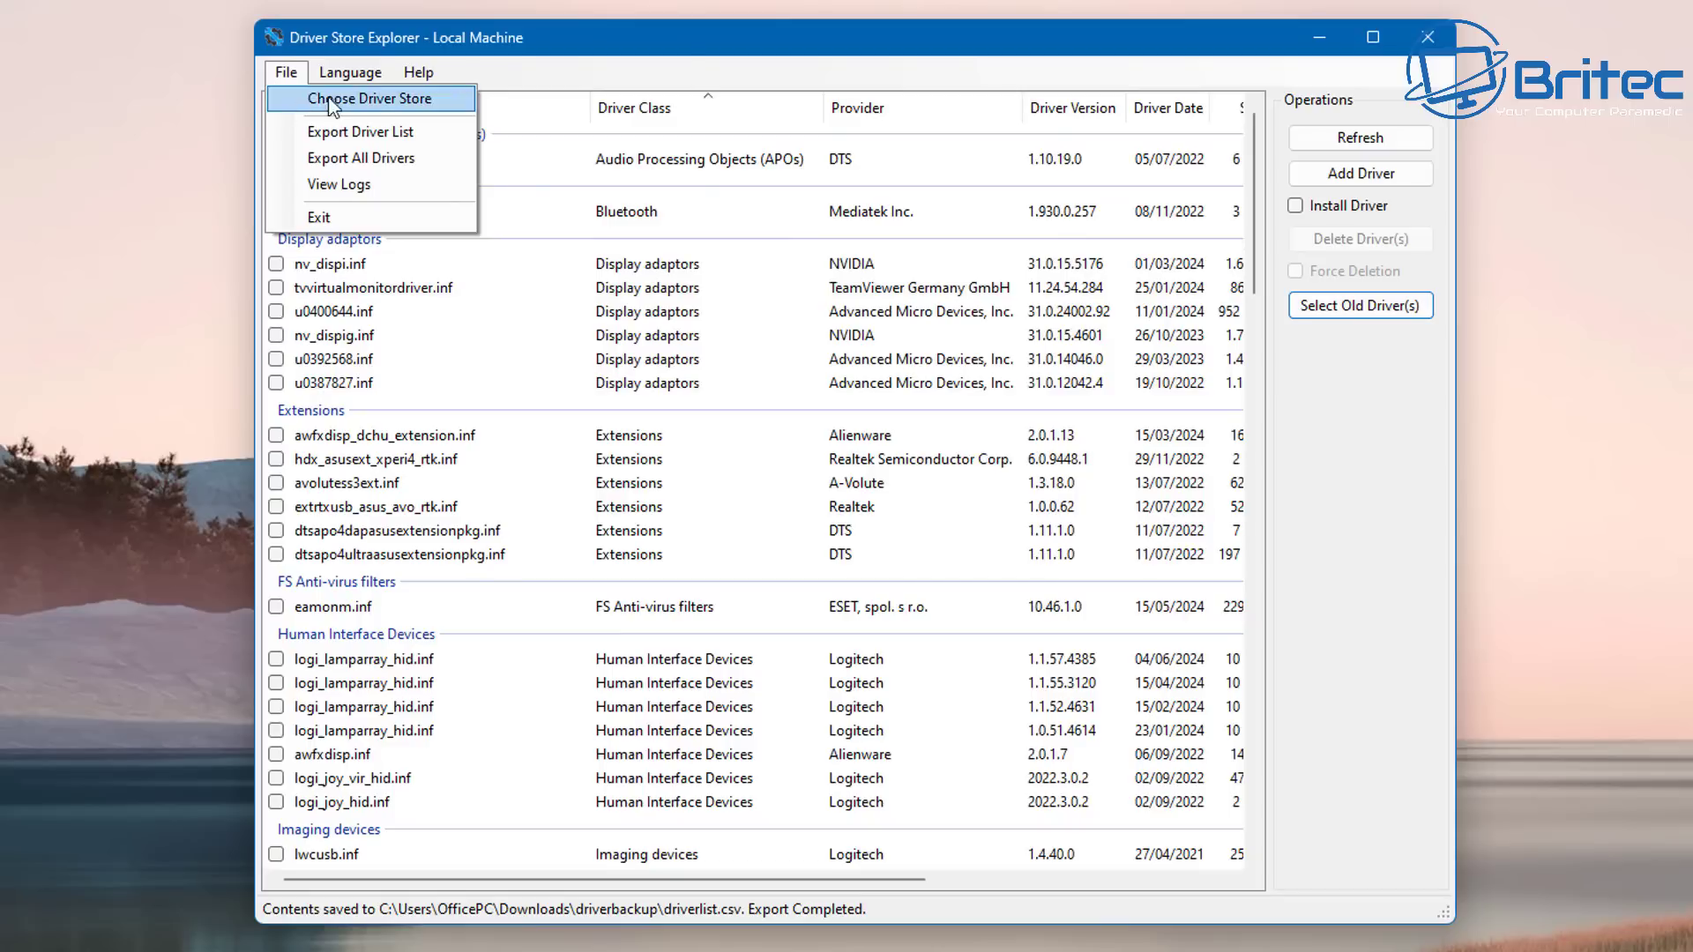
{"action": "left_click", "coordinate": [696, 45]}
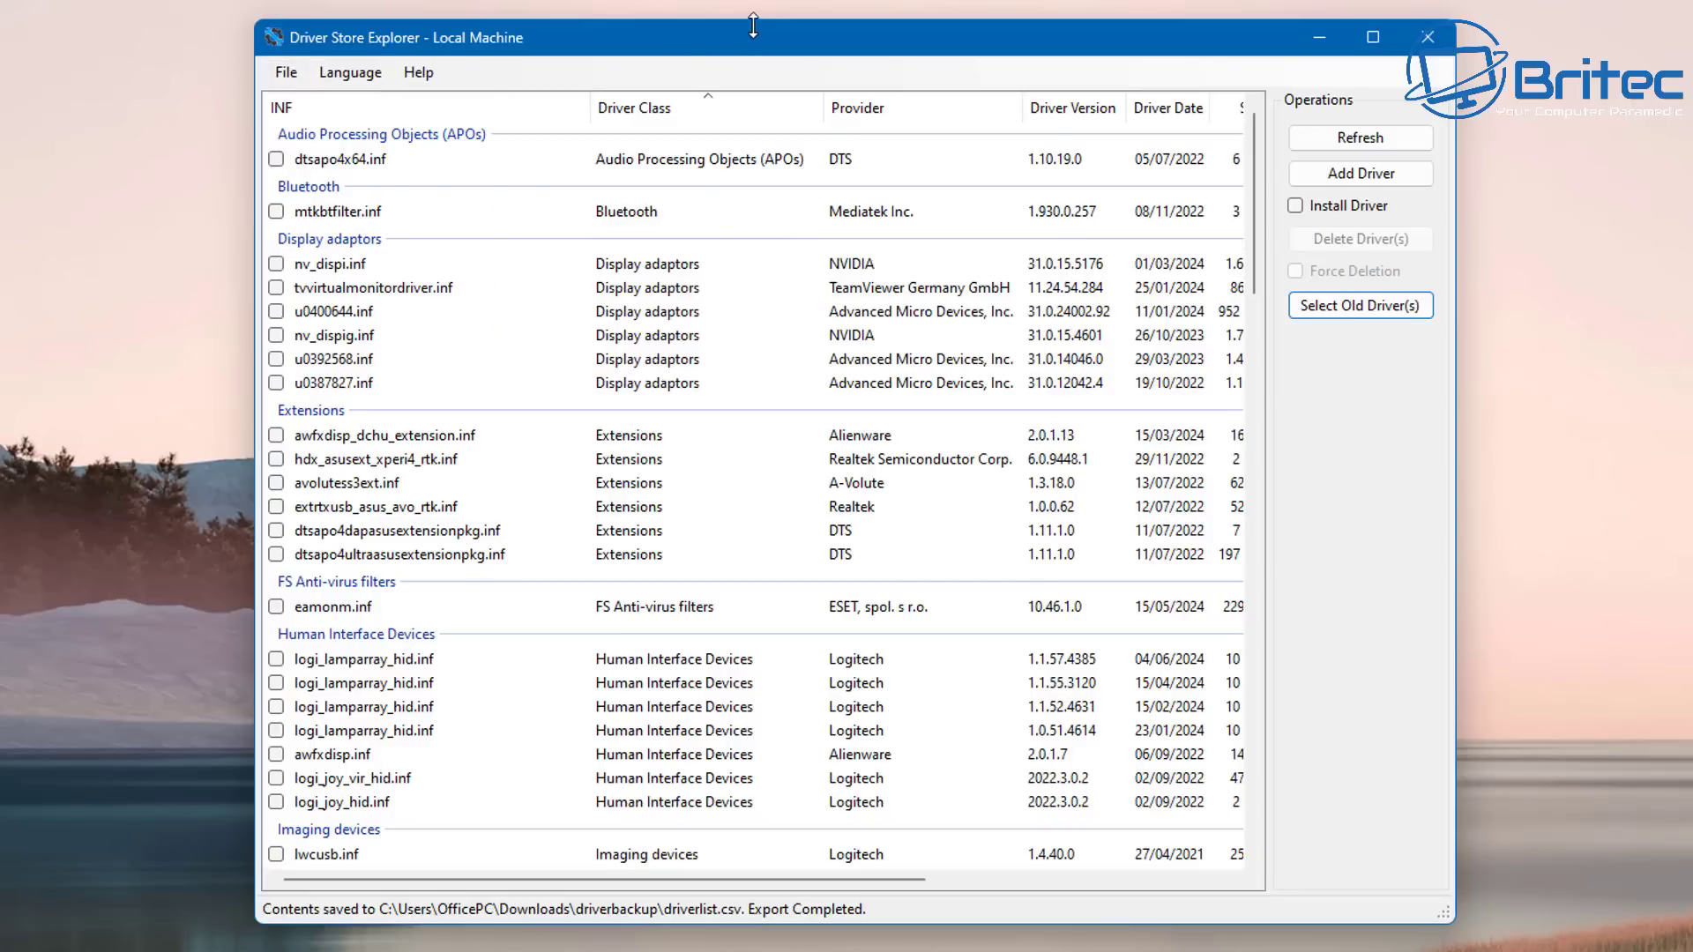
{"action": "left_click", "coordinate": [1375, 176]}
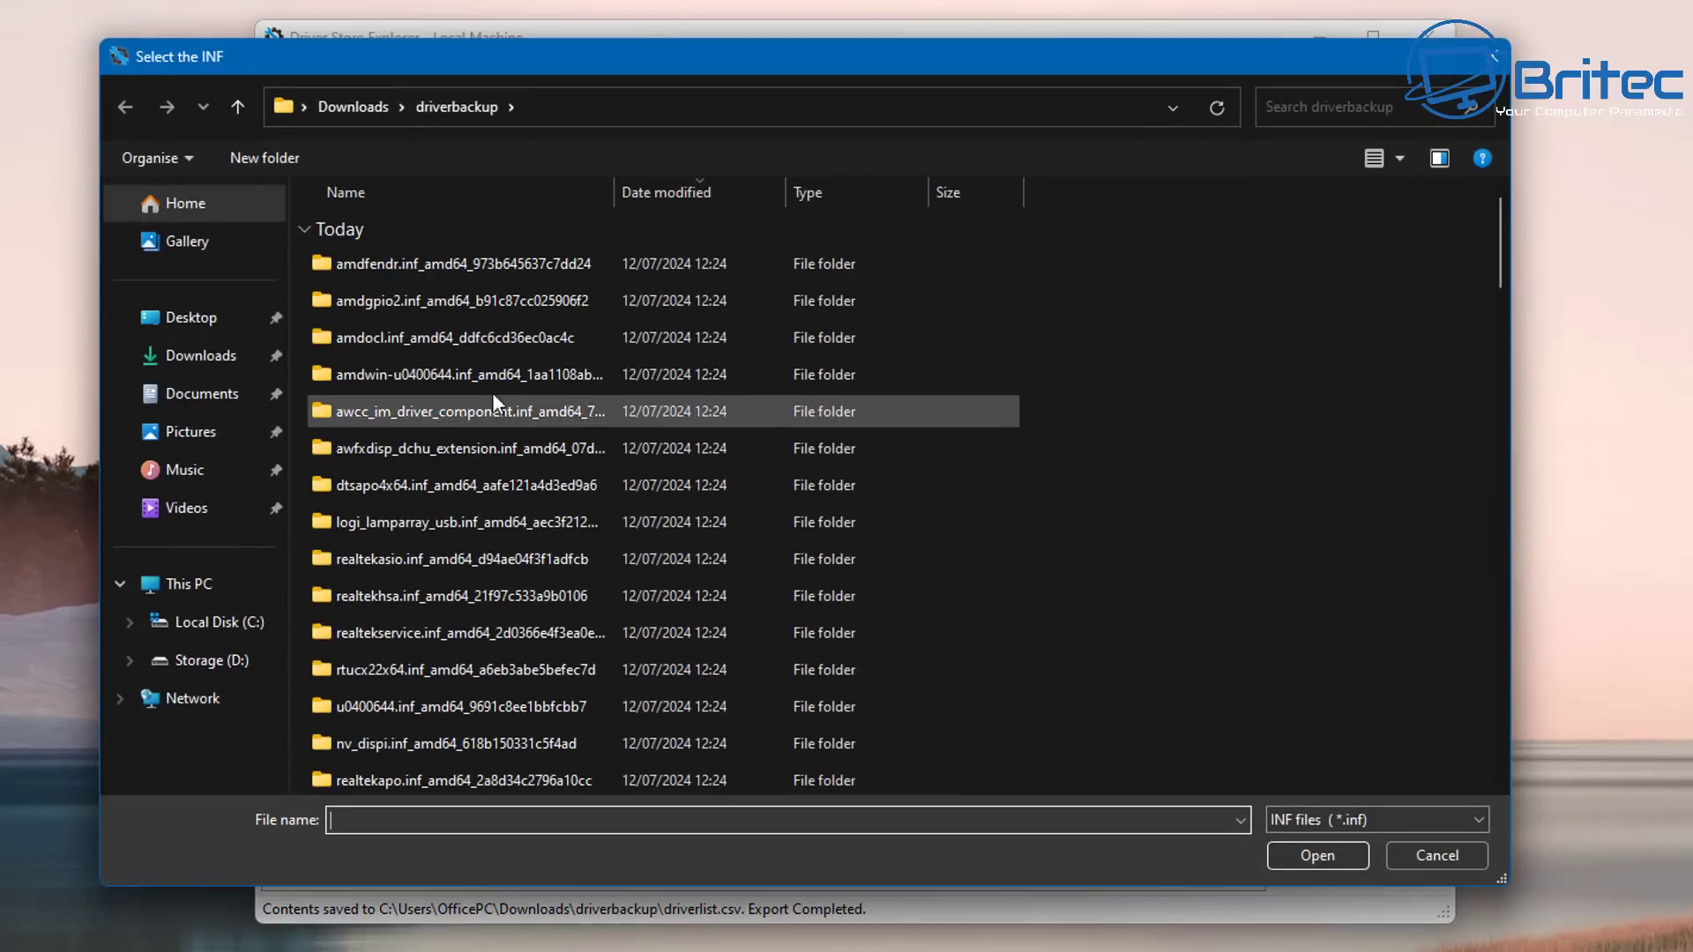
{"action": "double_click", "coordinate": [426, 305]}
{"action": "left_click", "coordinate": [374, 264]}
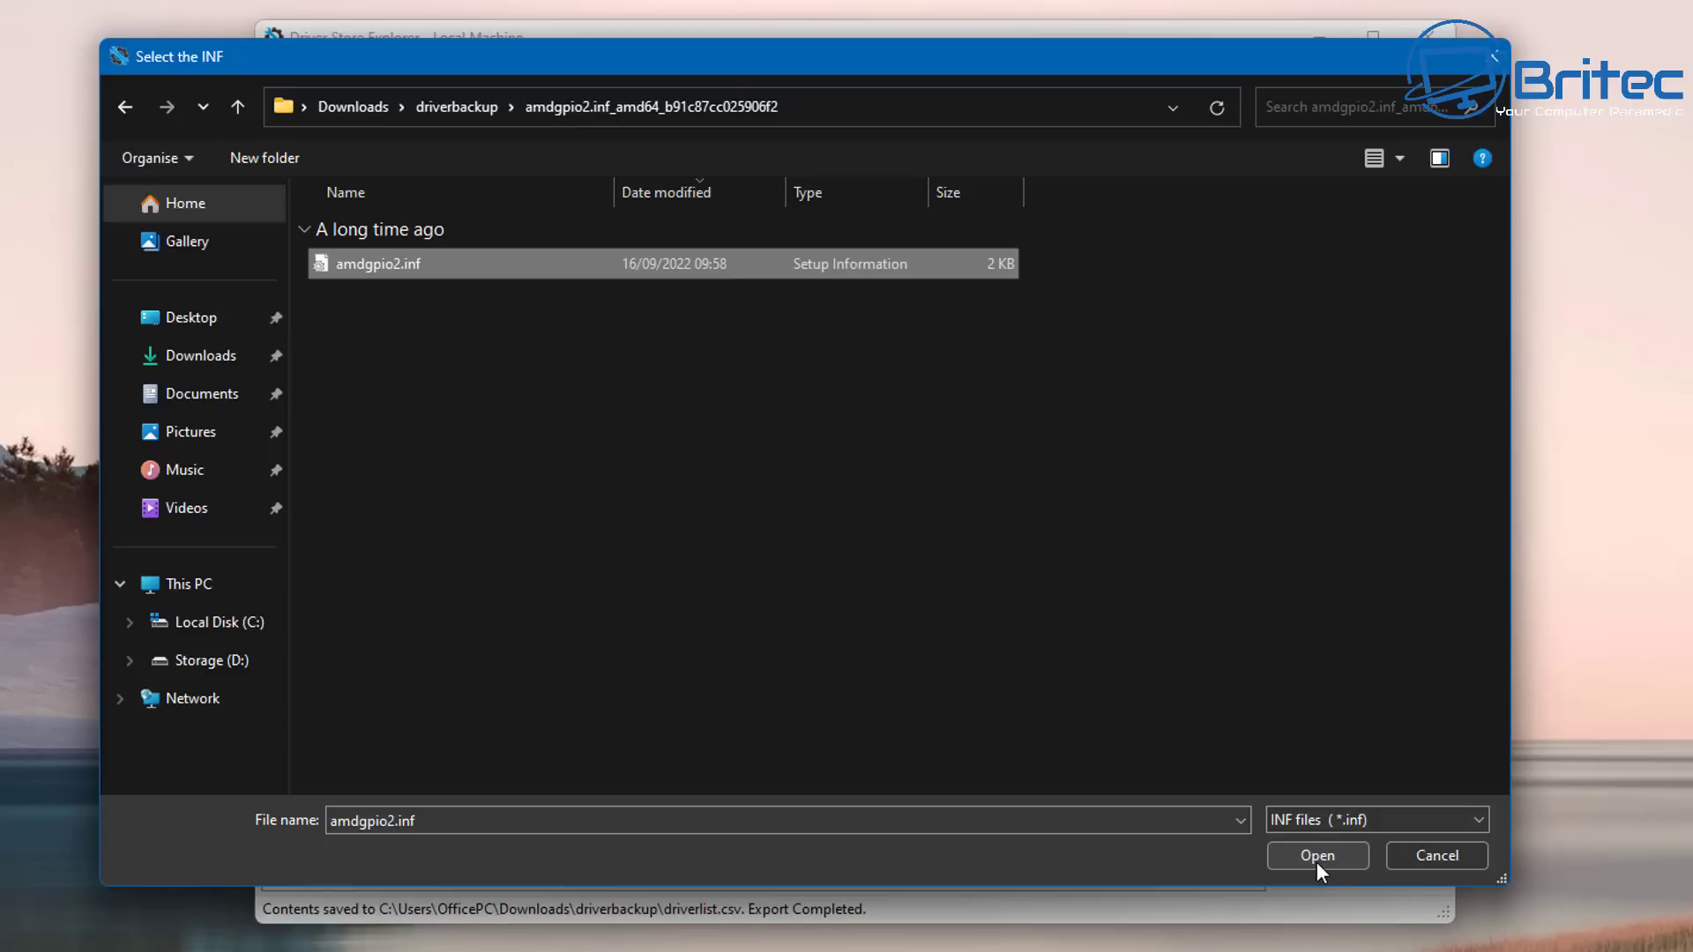
{"action": "left_click", "coordinate": [1483, 69]}
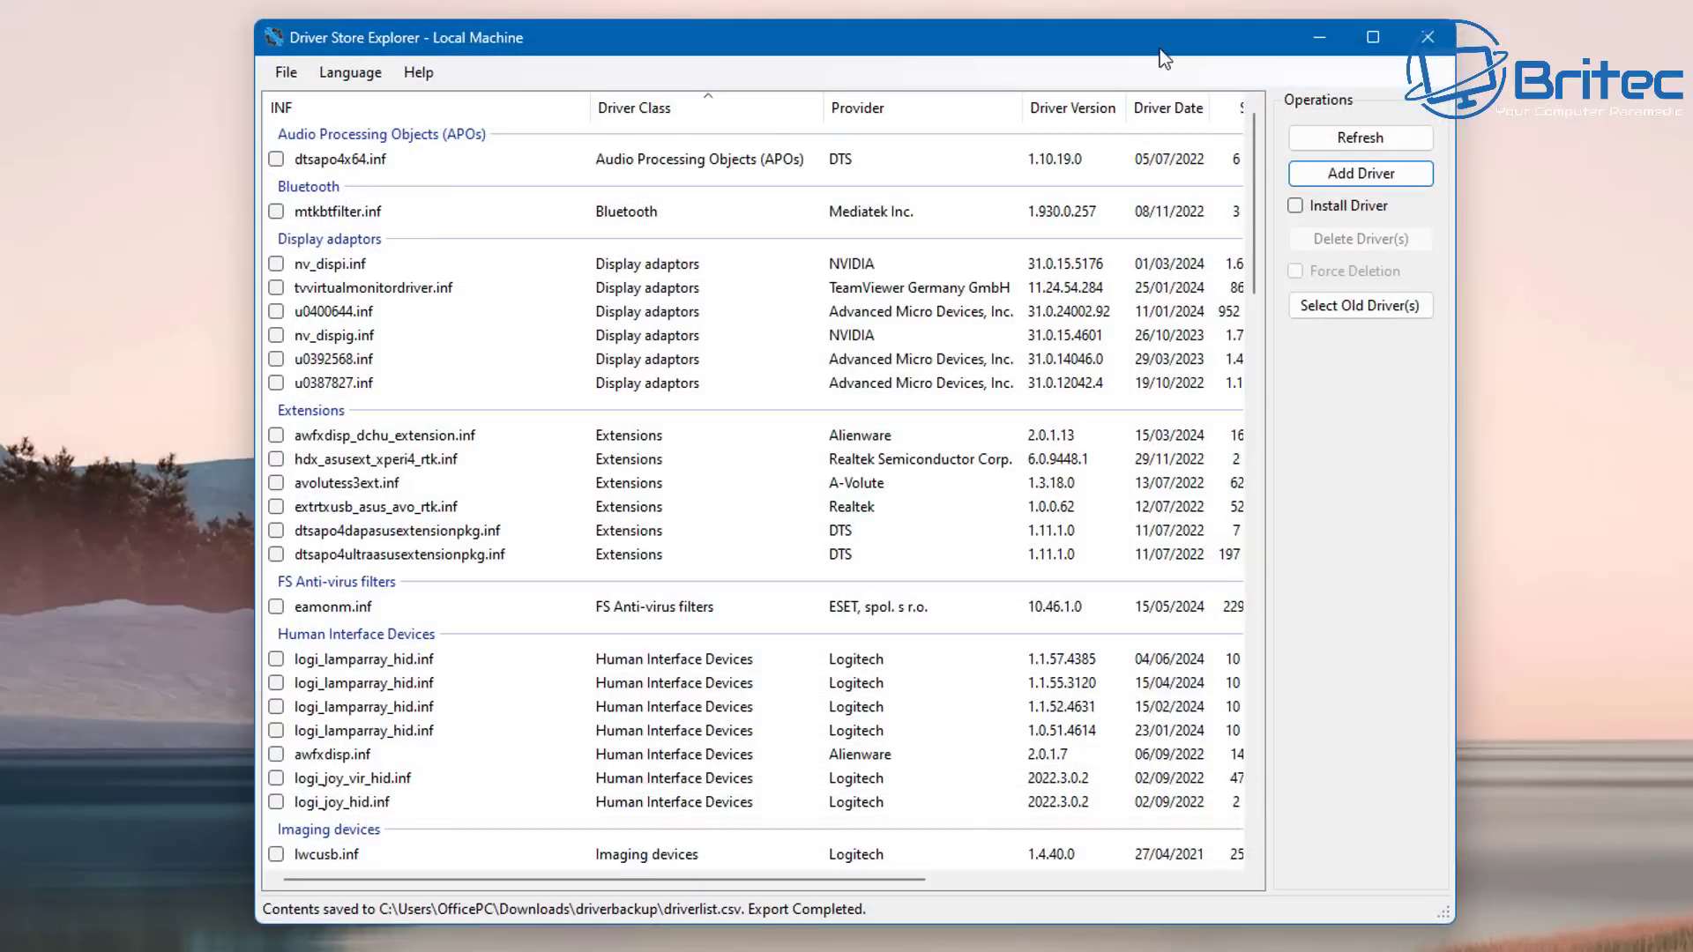
{"action": "left_click", "coordinate": [1332, 169]}
{"action": "double_click", "coordinate": [443, 297]}
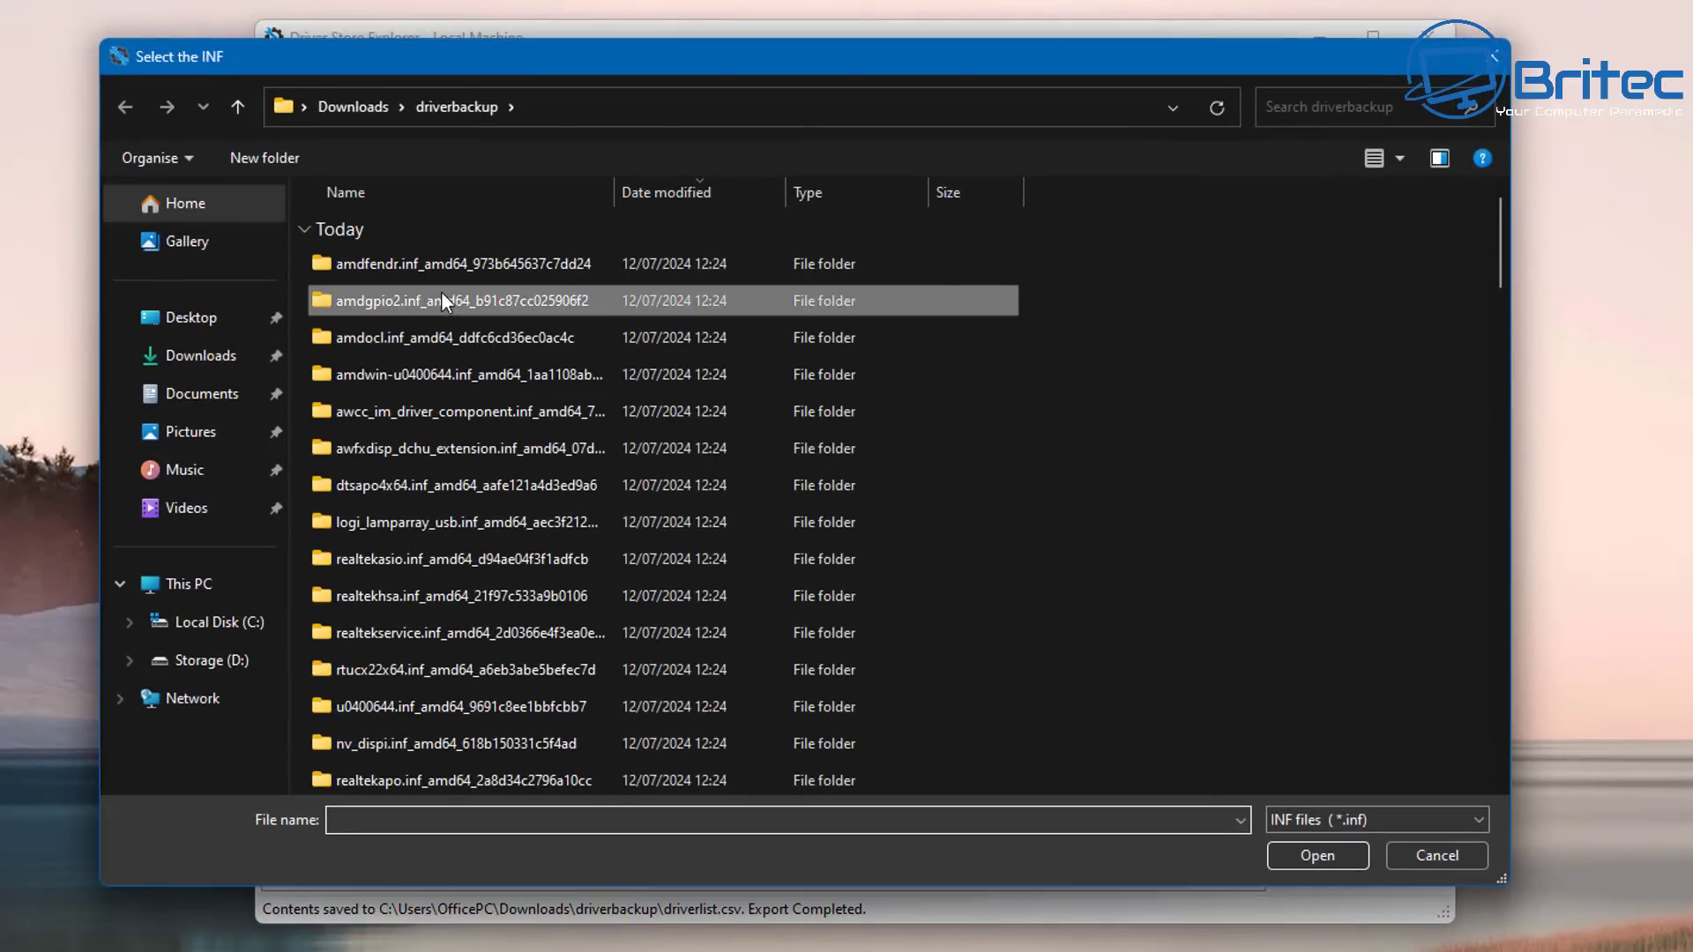
{"action": "left_click", "coordinate": [378, 268]}
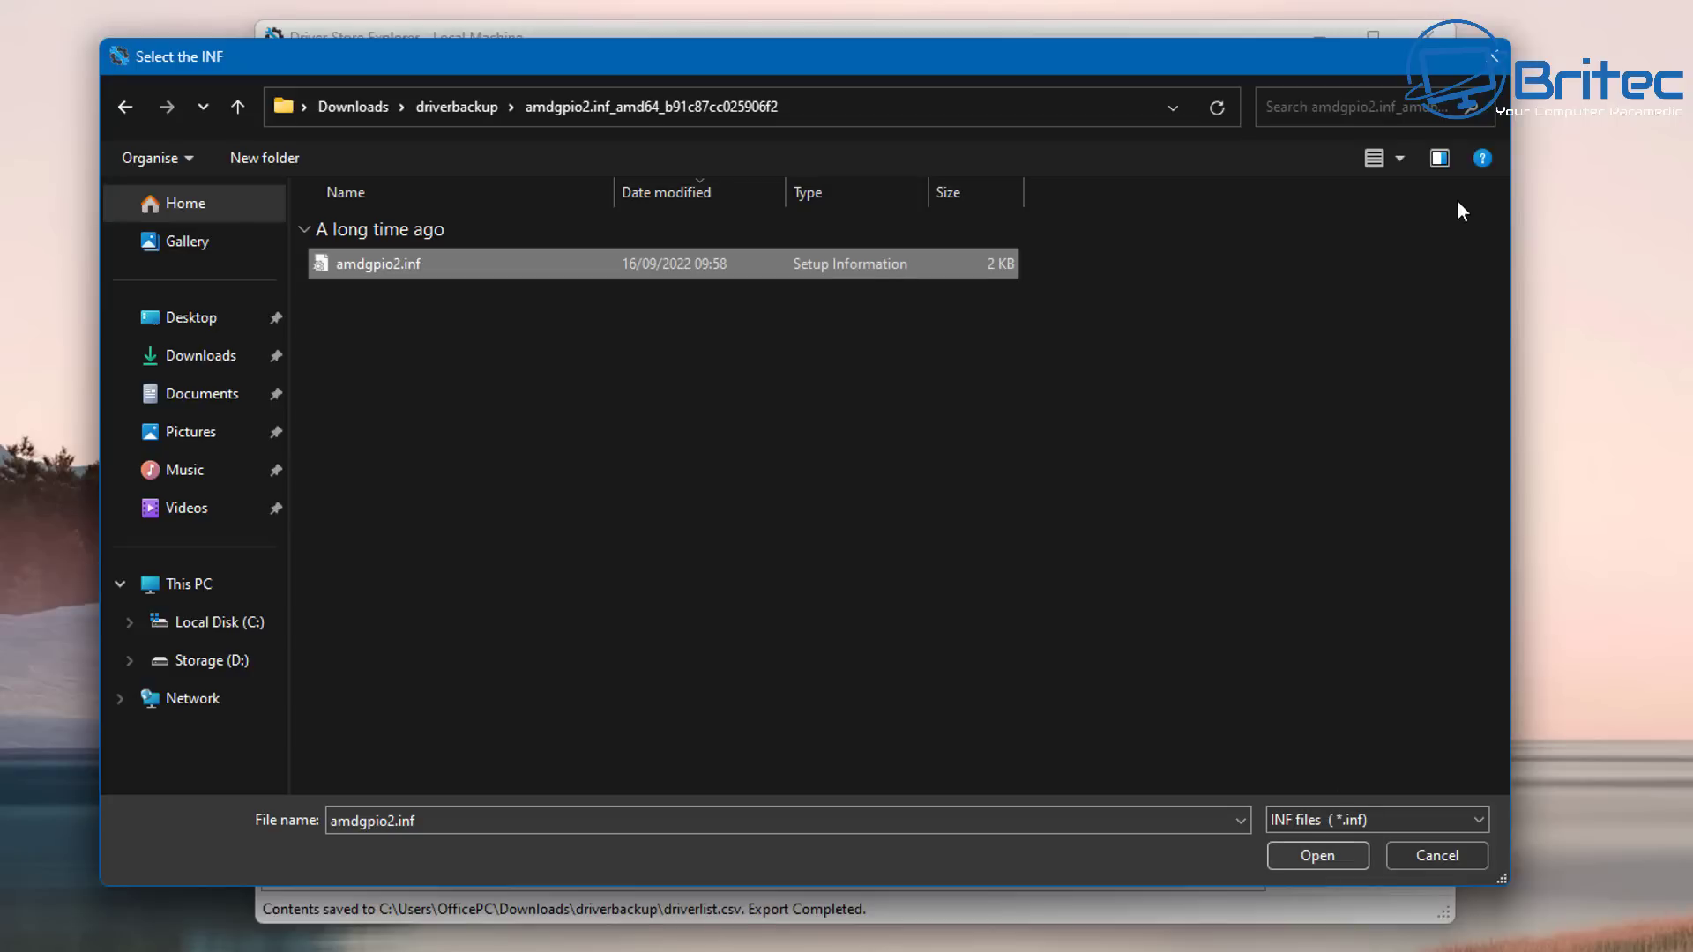
{"action": "left_click", "coordinate": [1498, 58]}
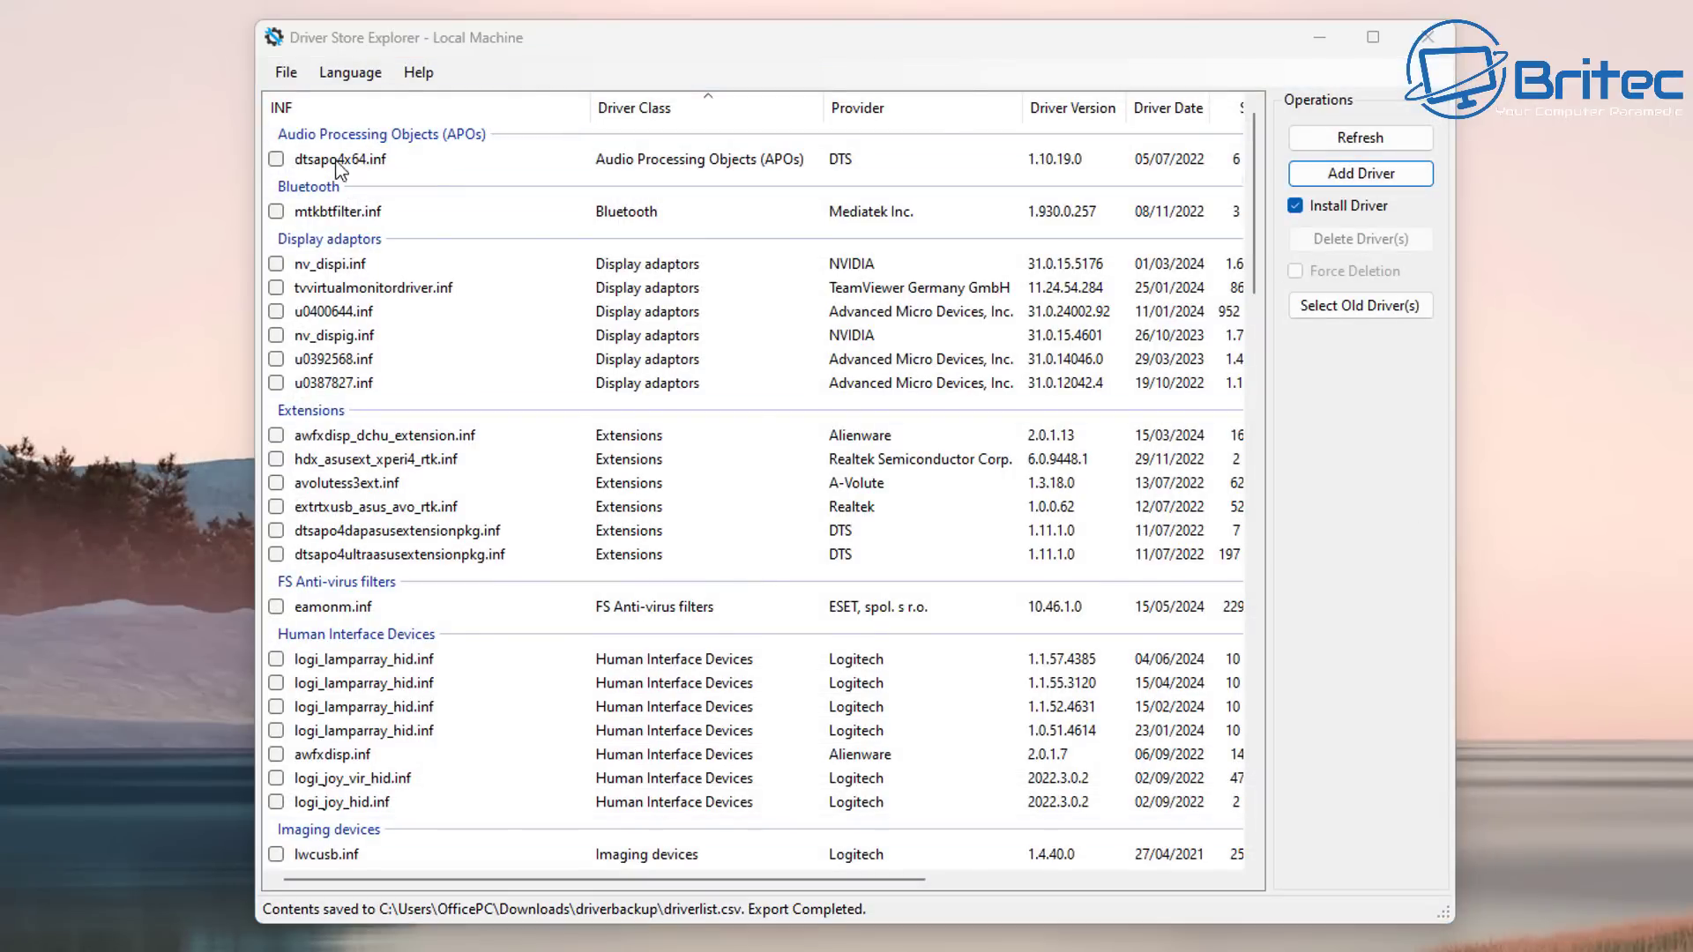
{"action": "left_click", "coordinate": [352, 74]}
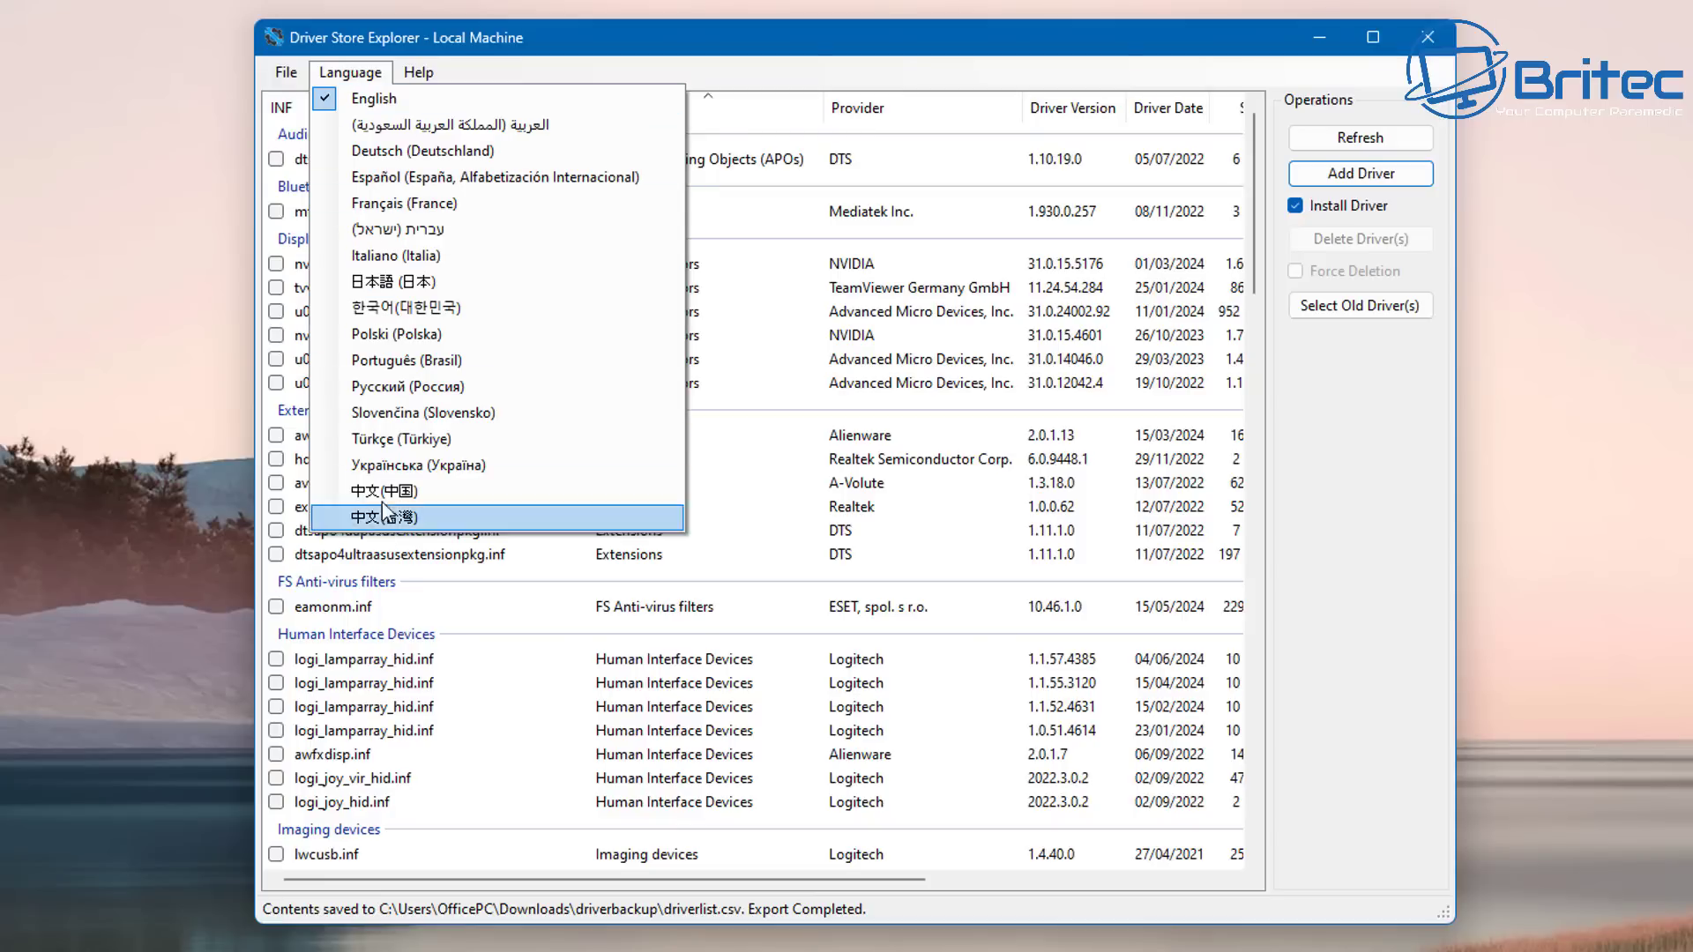
{"action": "mouse_move", "coordinate": [418, 72]}
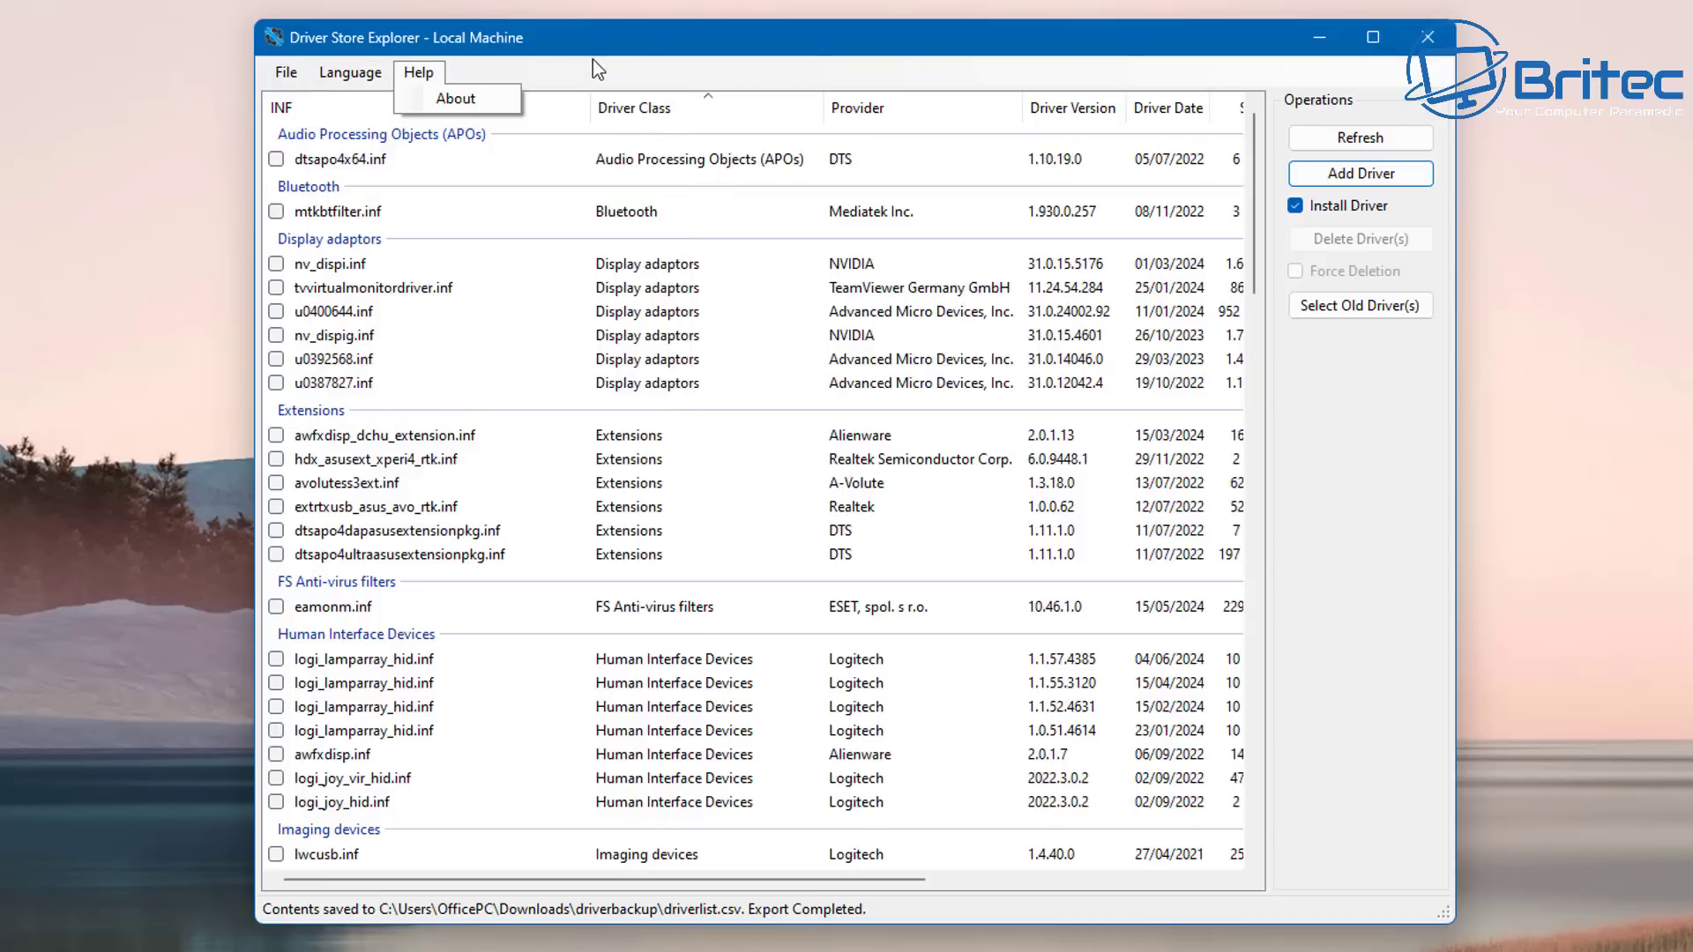
{"action": "left_click", "coordinate": [593, 70]}
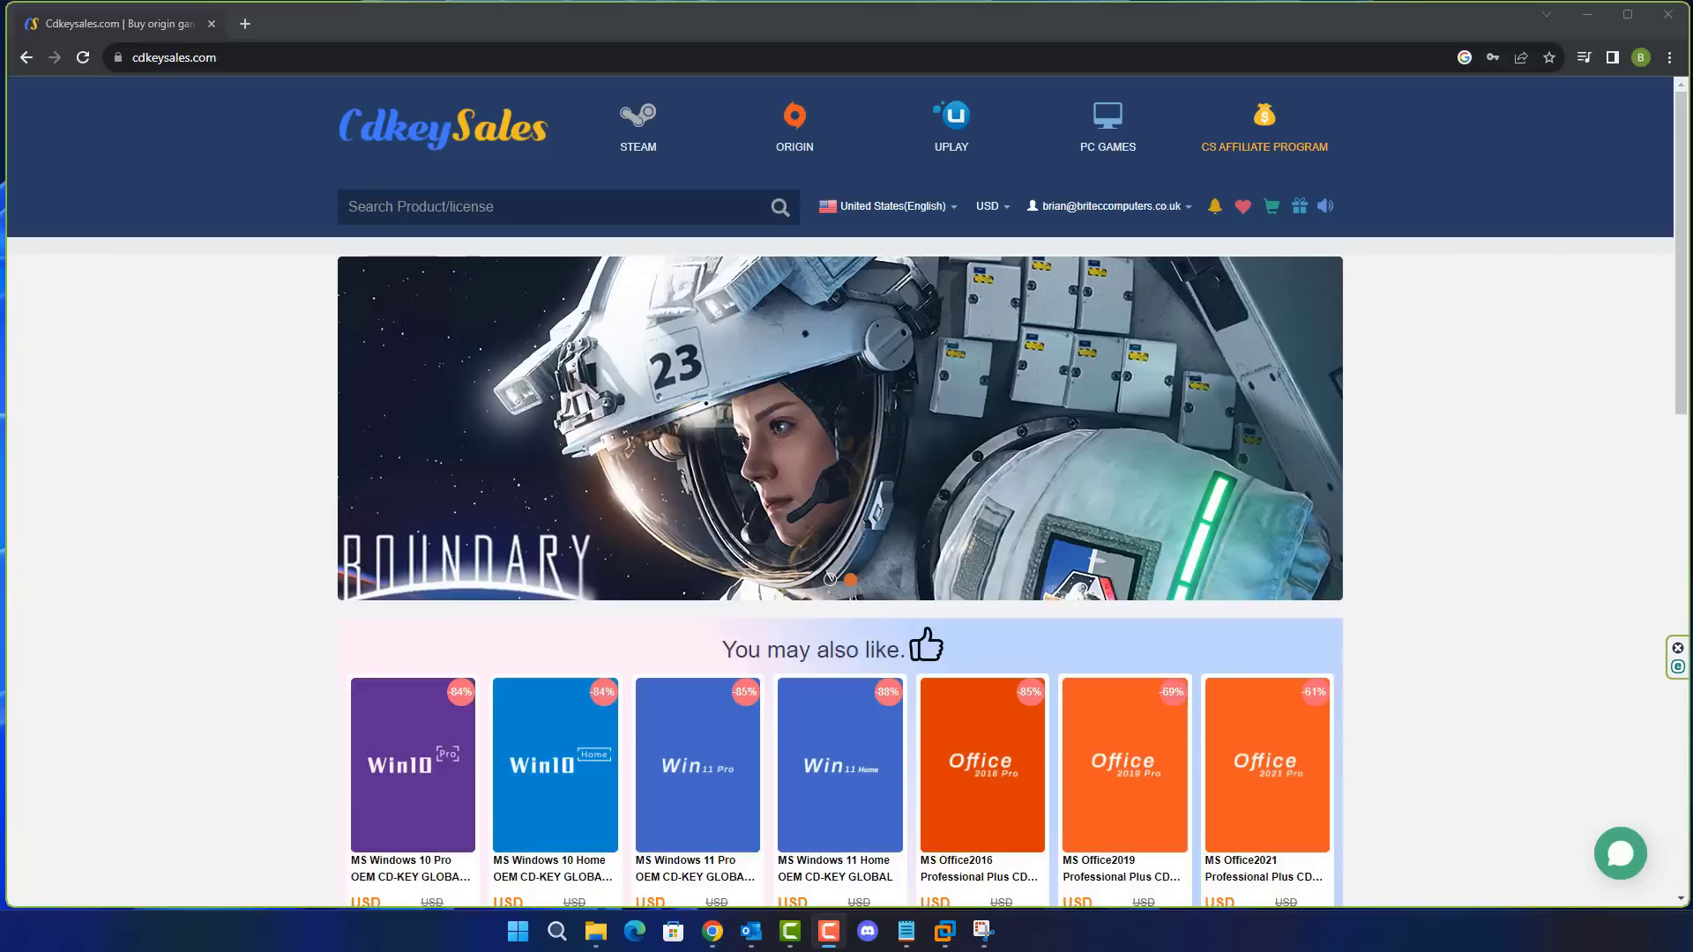
- In Chrome on cdkeysales.com, view the MS Windows 11 Pro listing, then start buying one MS Windows 10 Pro OEM CD-KEY GLOBAL
{"action": "left_click", "coordinate": [698, 763]}
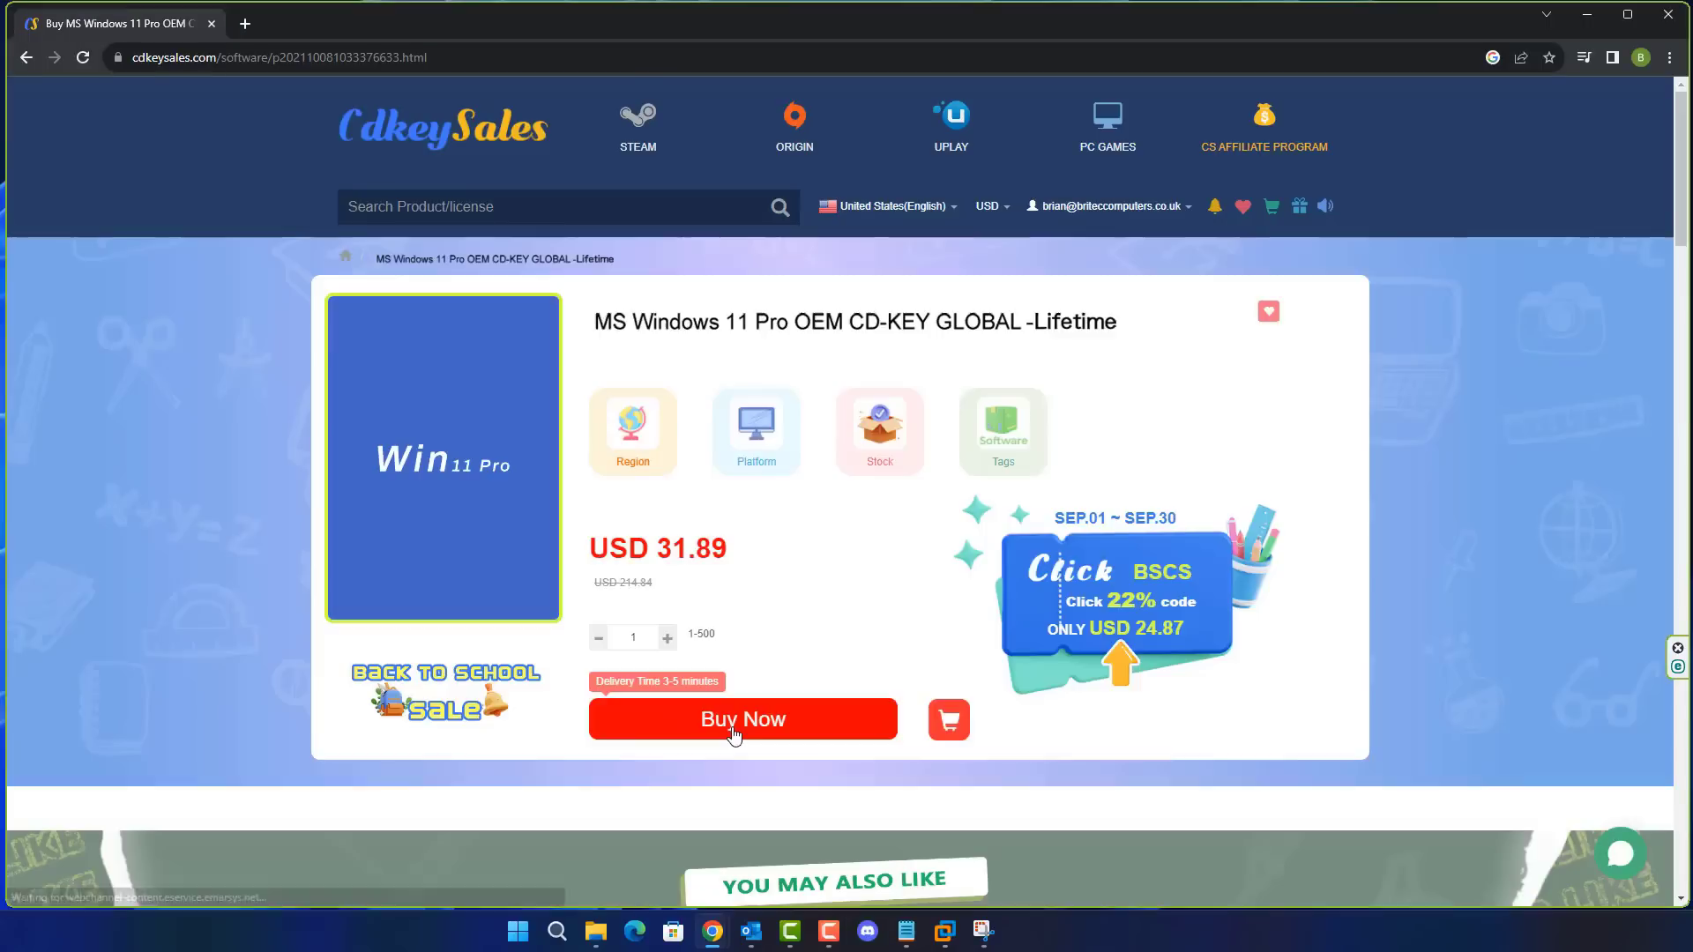
{"action": "left_click", "coordinate": [31, 65]}
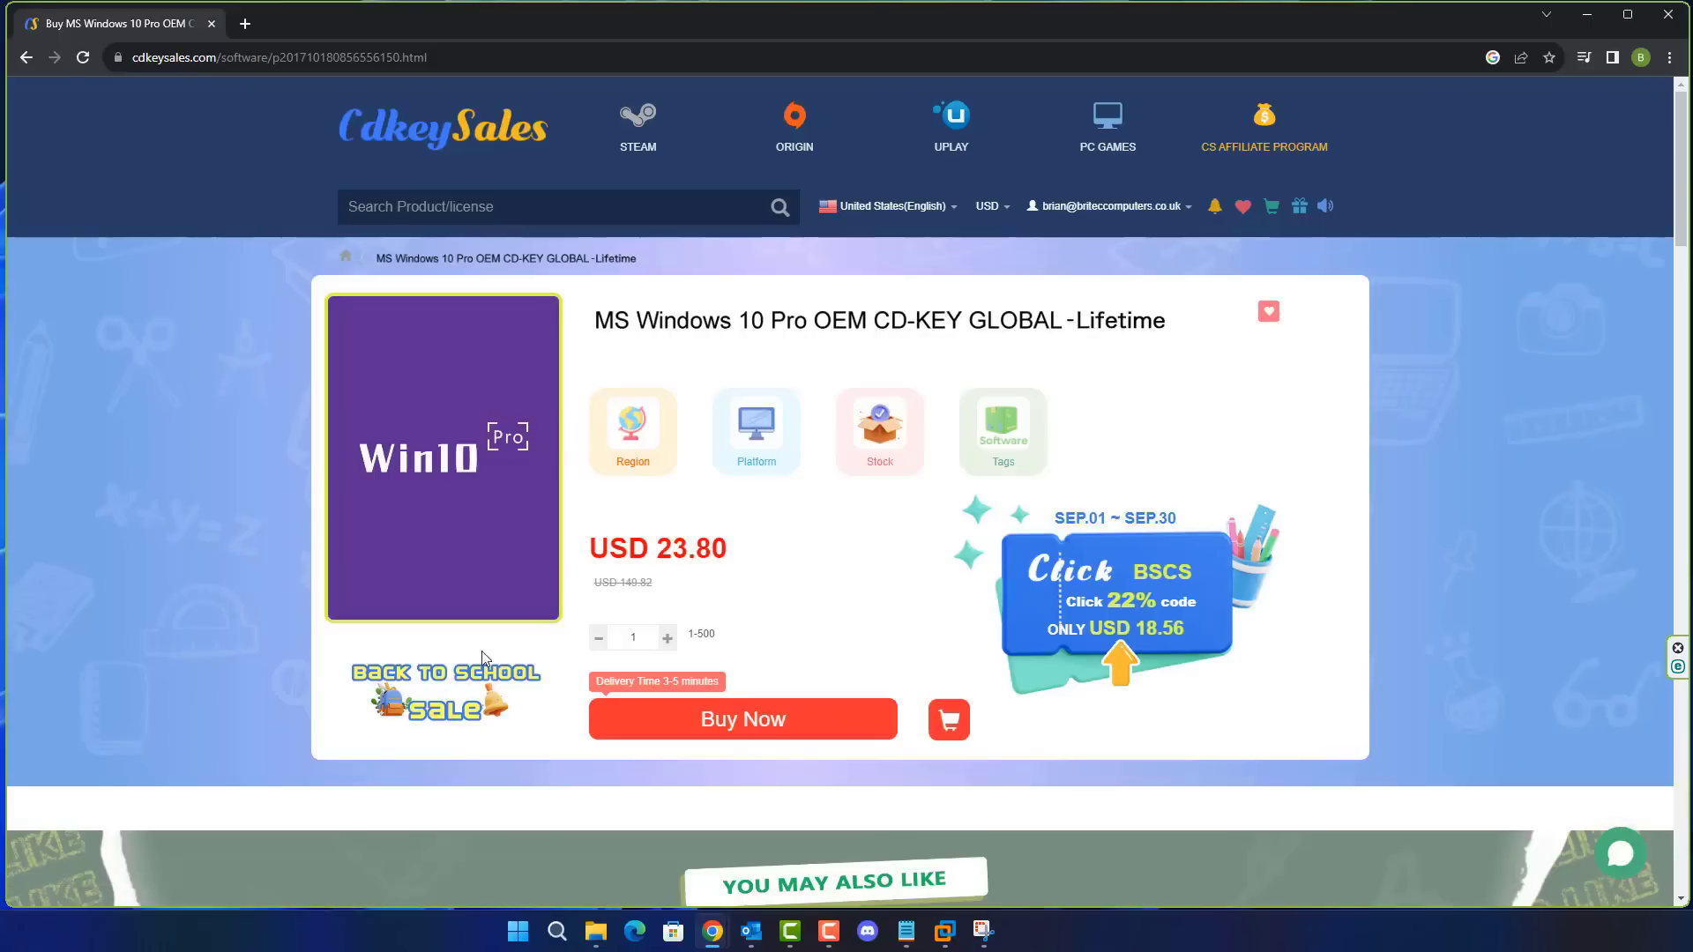
{"action": "left_click", "coordinate": [792, 721]}
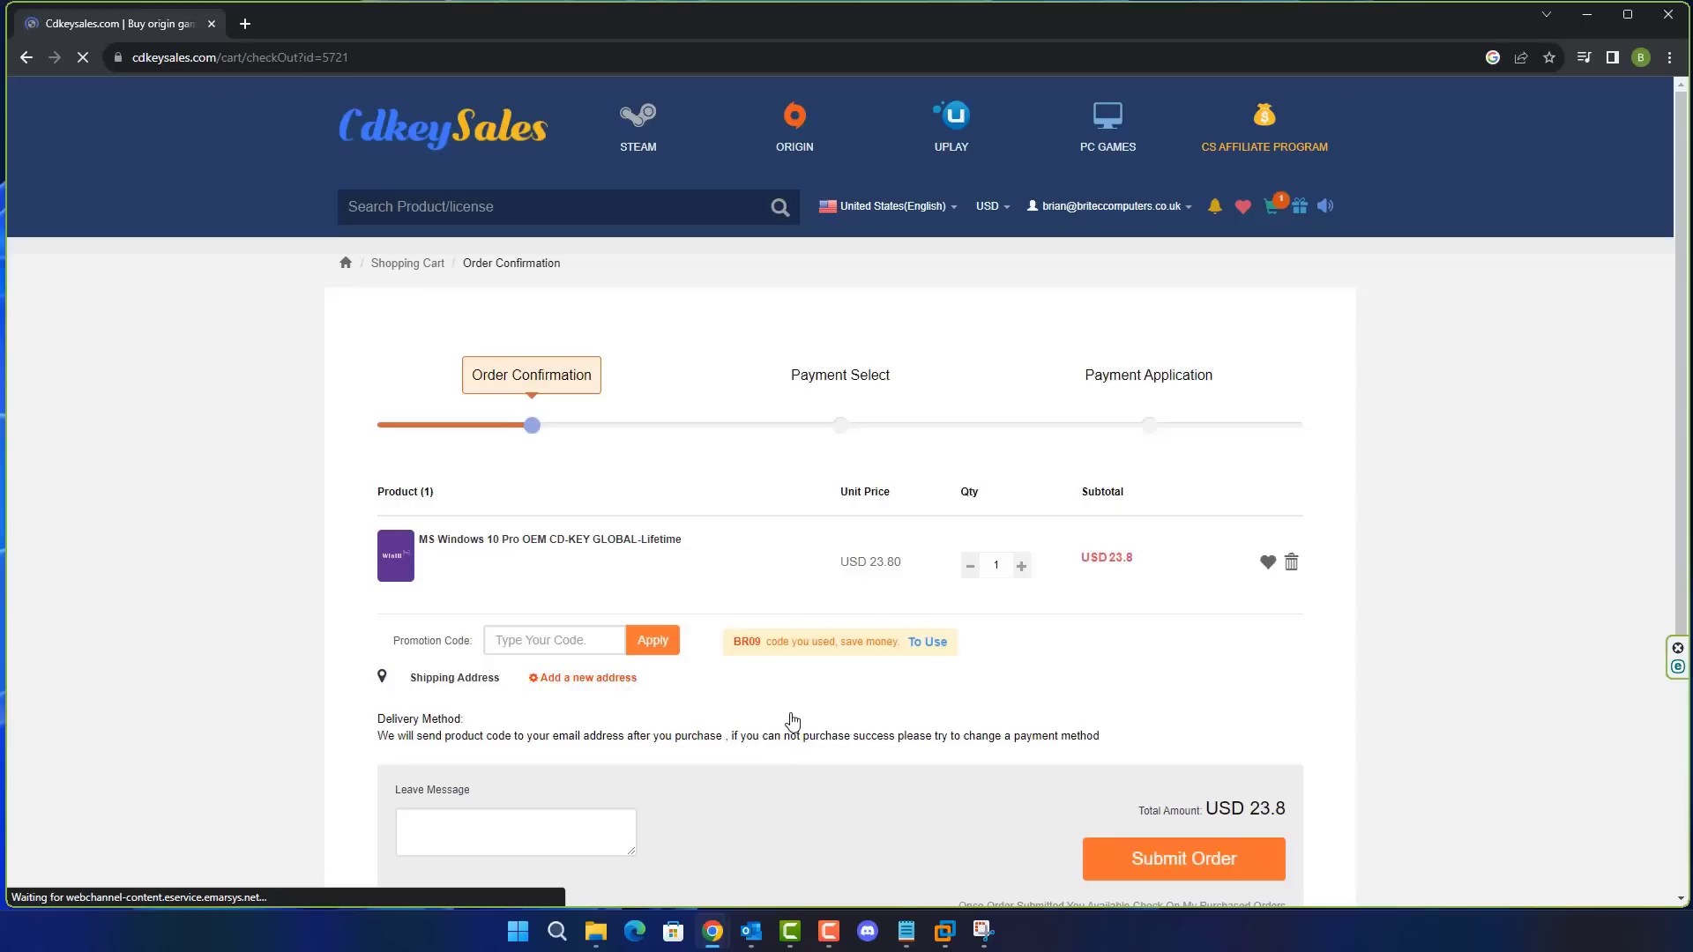
- Apply the promotion code BR09 to the MS Windows 10 Pro order and submit the order
{"action": "left_click", "coordinate": [584, 650]}
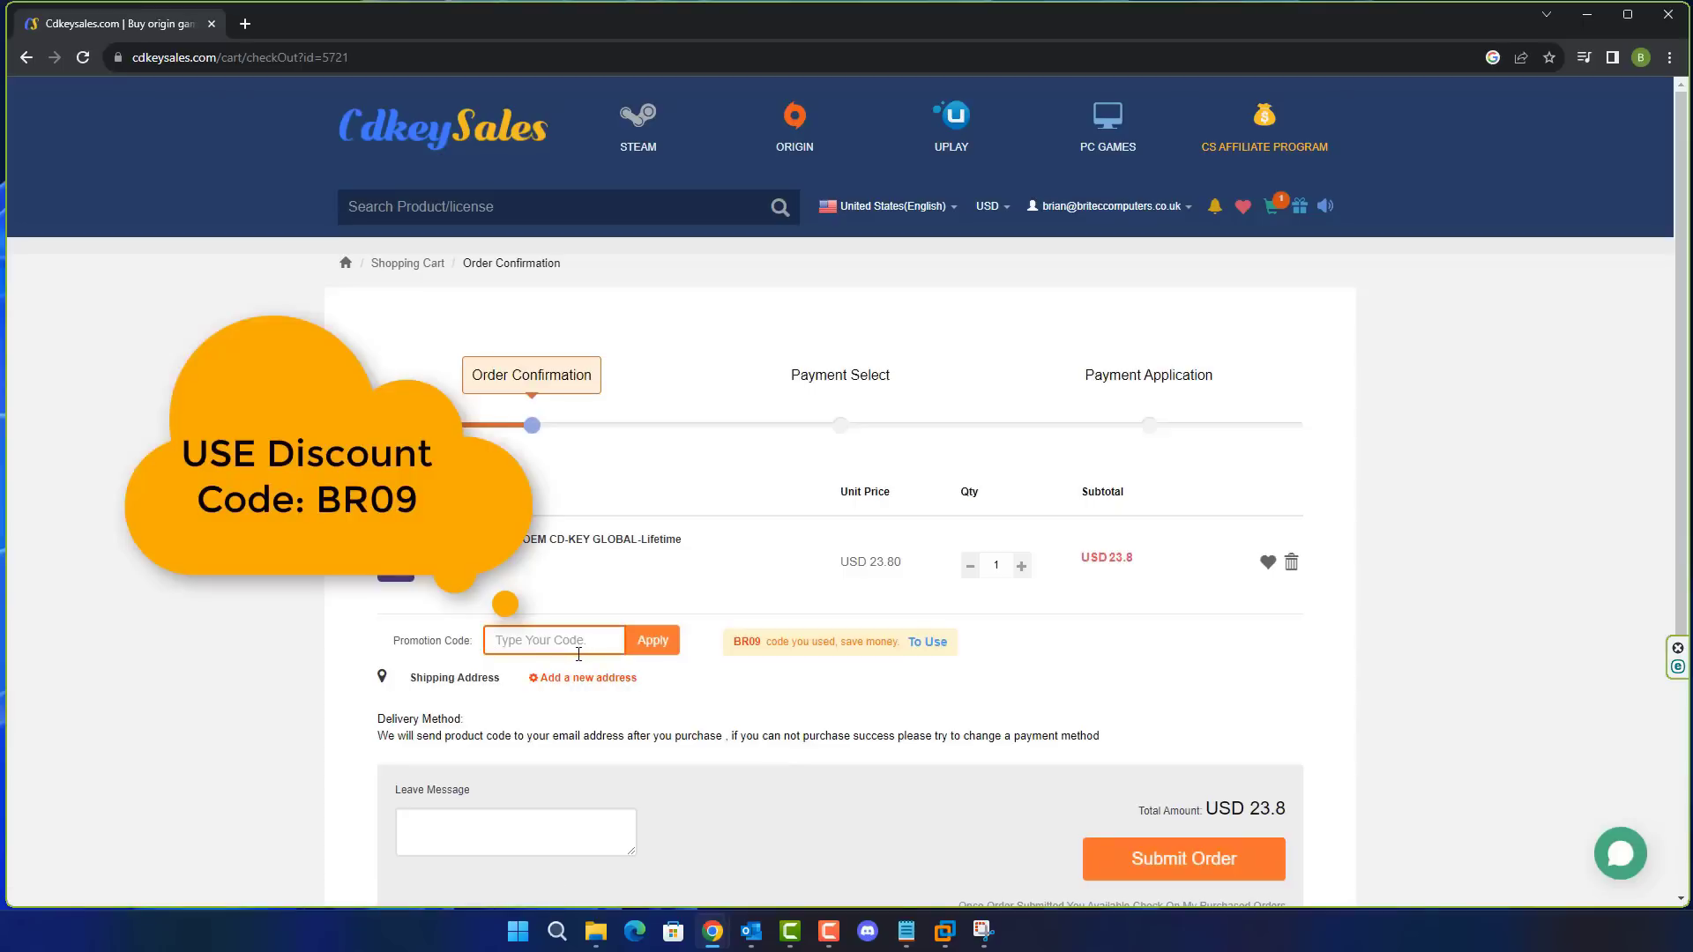
{"action": "type", "text": "BR09"}
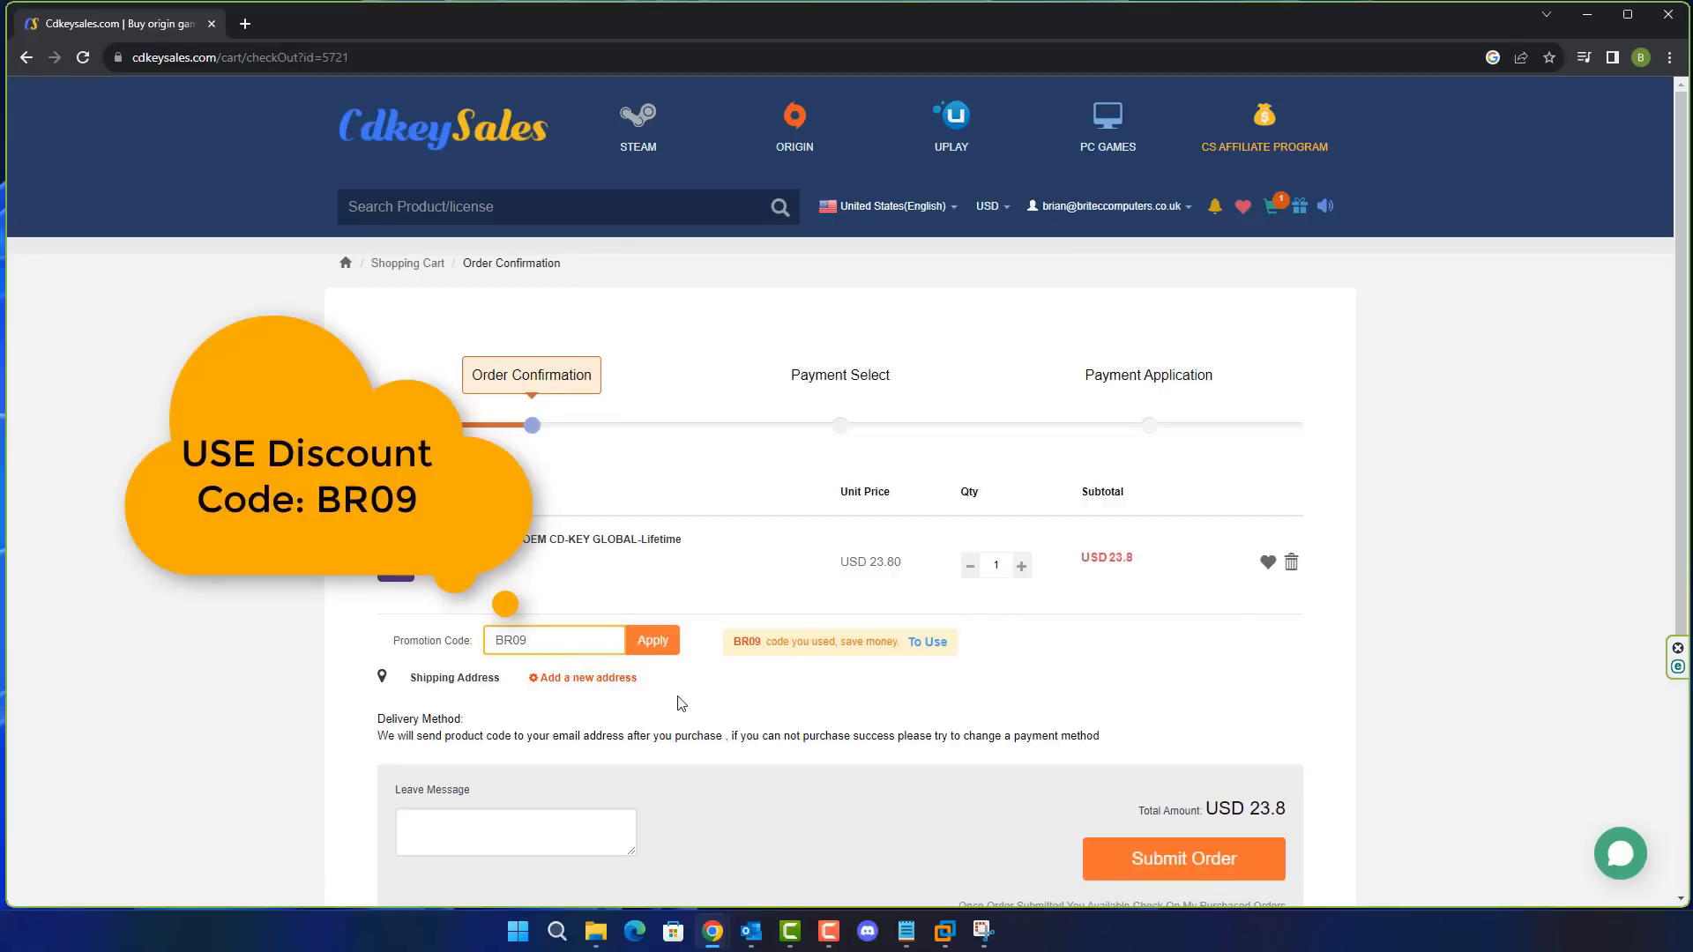
{"action": "left_click", "coordinate": [655, 650]}
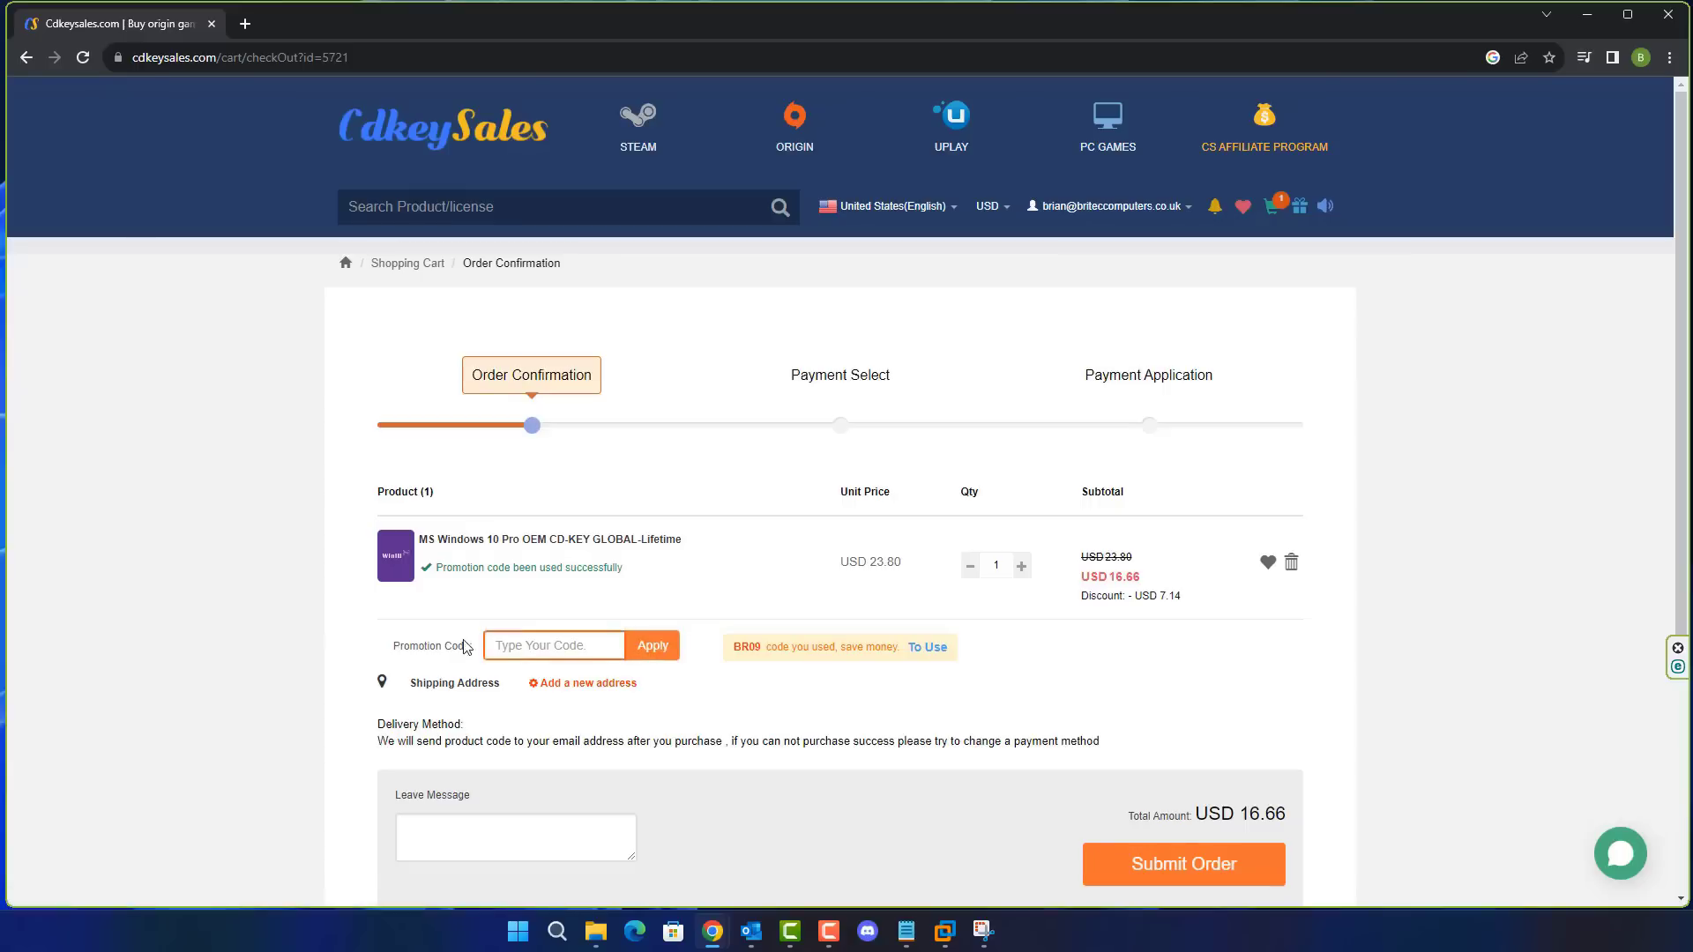
{"action": "left_click", "coordinate": [1193, 867]}
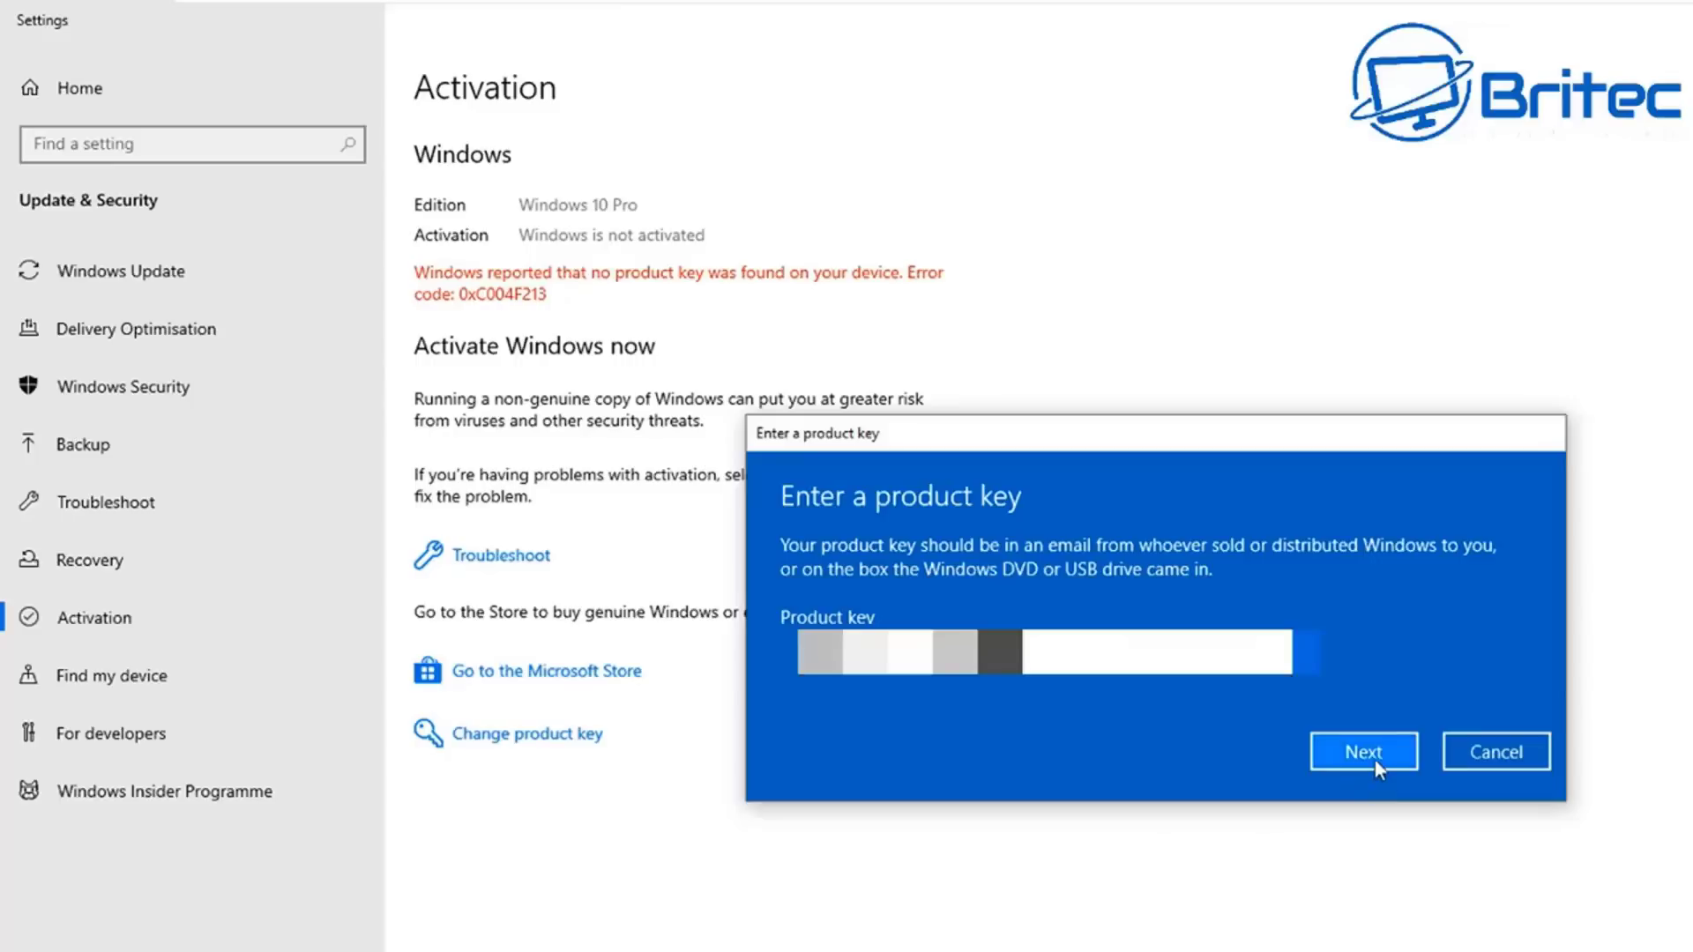
- Submit the entered product key in the Windows Activation settings
{"action": "left_click", "coordinate": [1374, 761]}
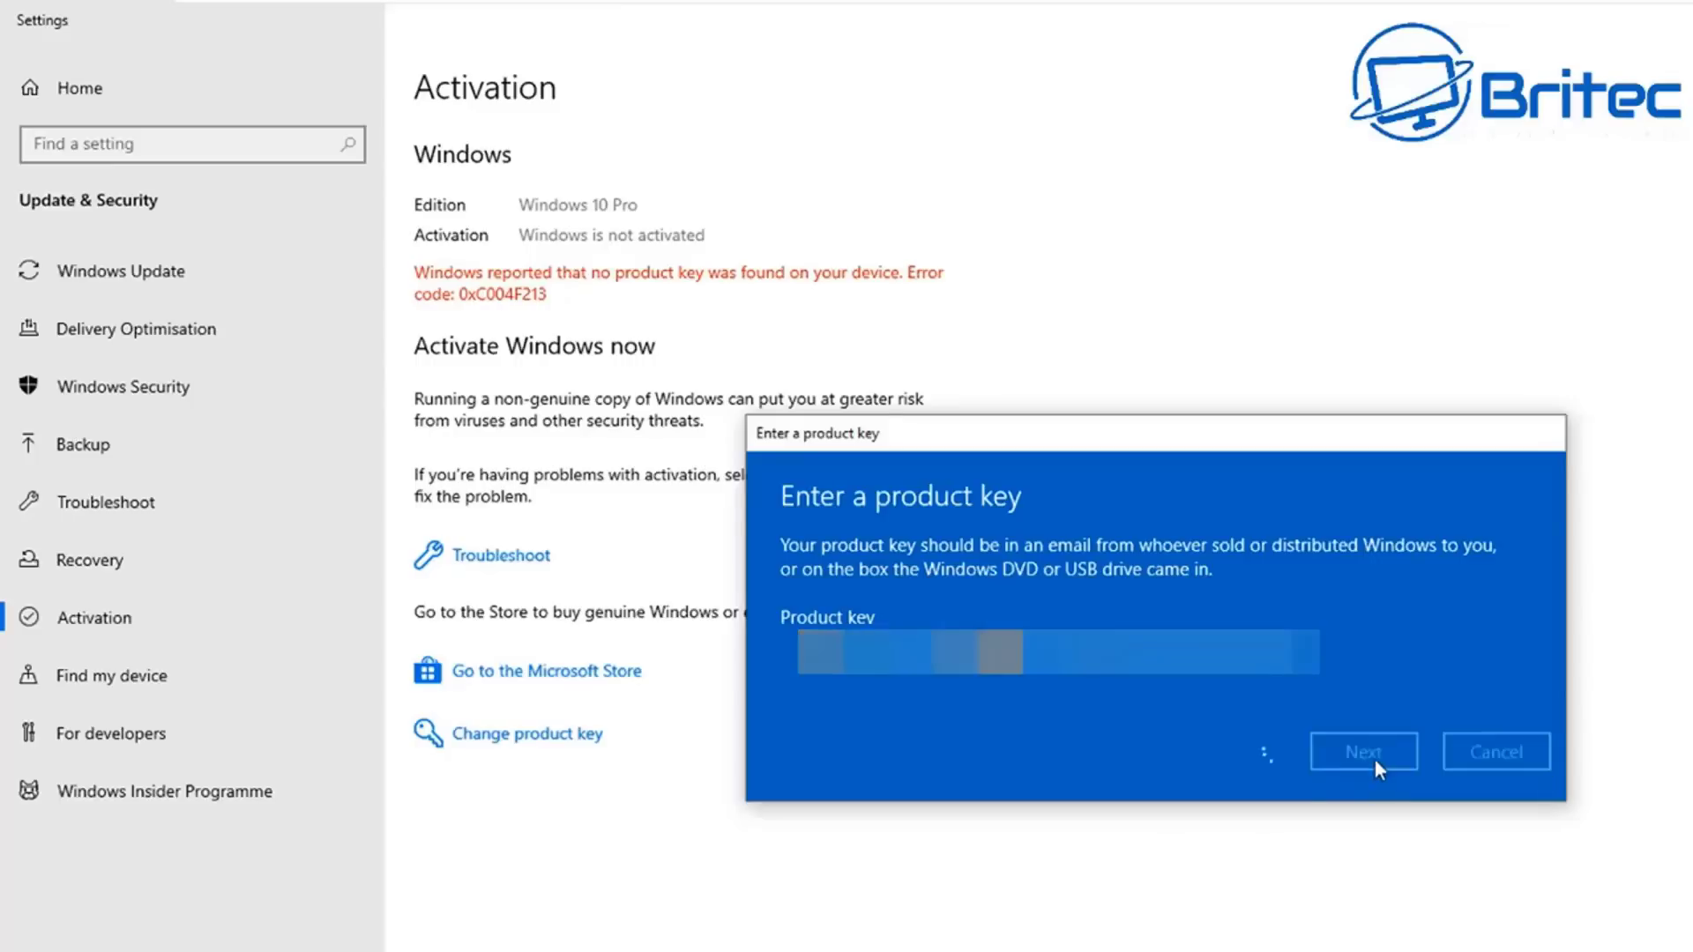
{"action": "left_click", "coordinate": [1368, 695]}
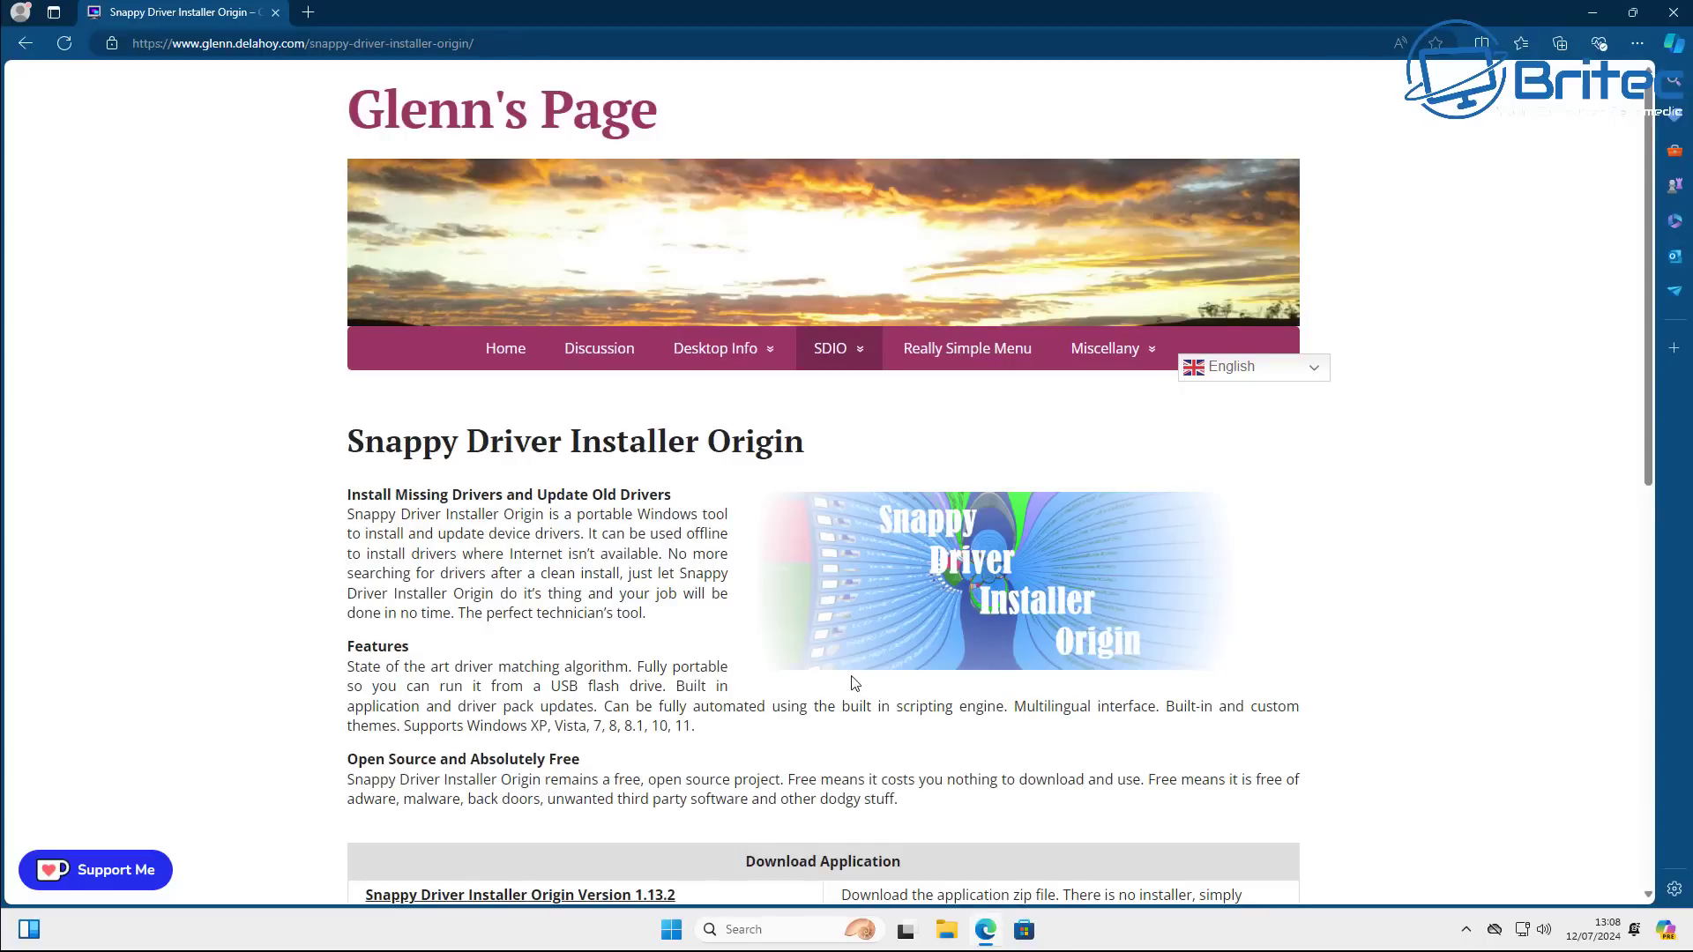
- Download Snappy Driver Installer Origin Version 1.13.2 in Edge, look inside the SDIO_1.13.2.766 zip, then close it and minimize the browser
{"action": "scroll", "coordinate": [854, 683], "scroll_direction": "down", "scroll_amount": 3}
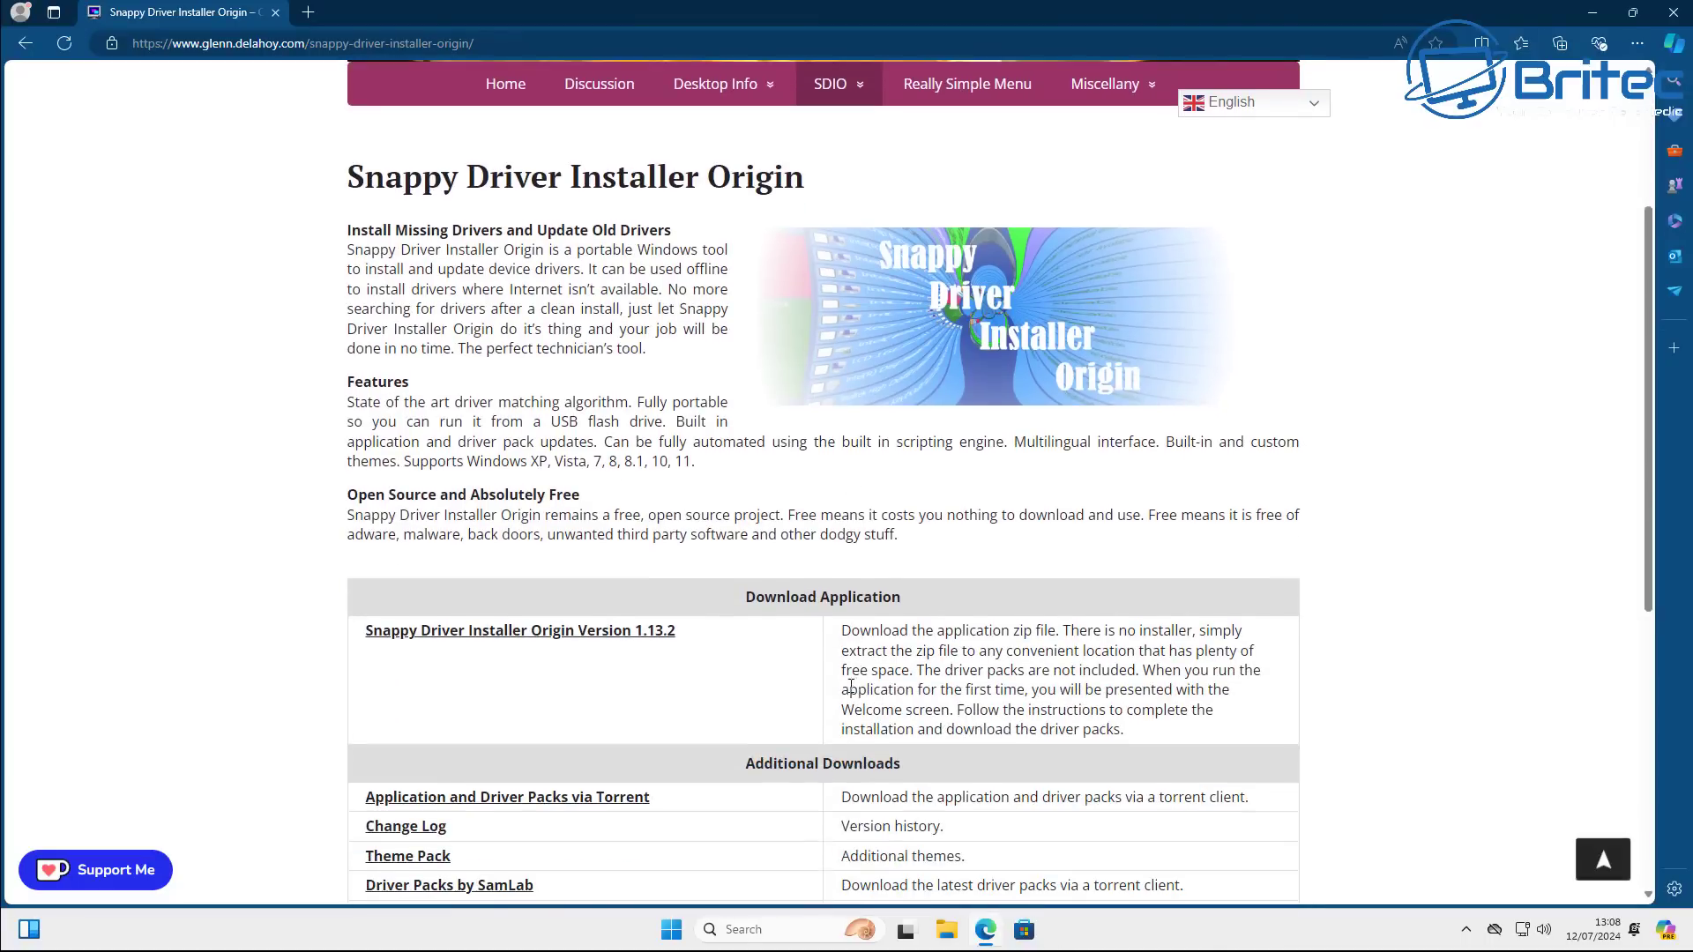
{"action": "scroll", "coordinate": [769, 744], "scroll_direction": "down", "scroll_amount": 2}
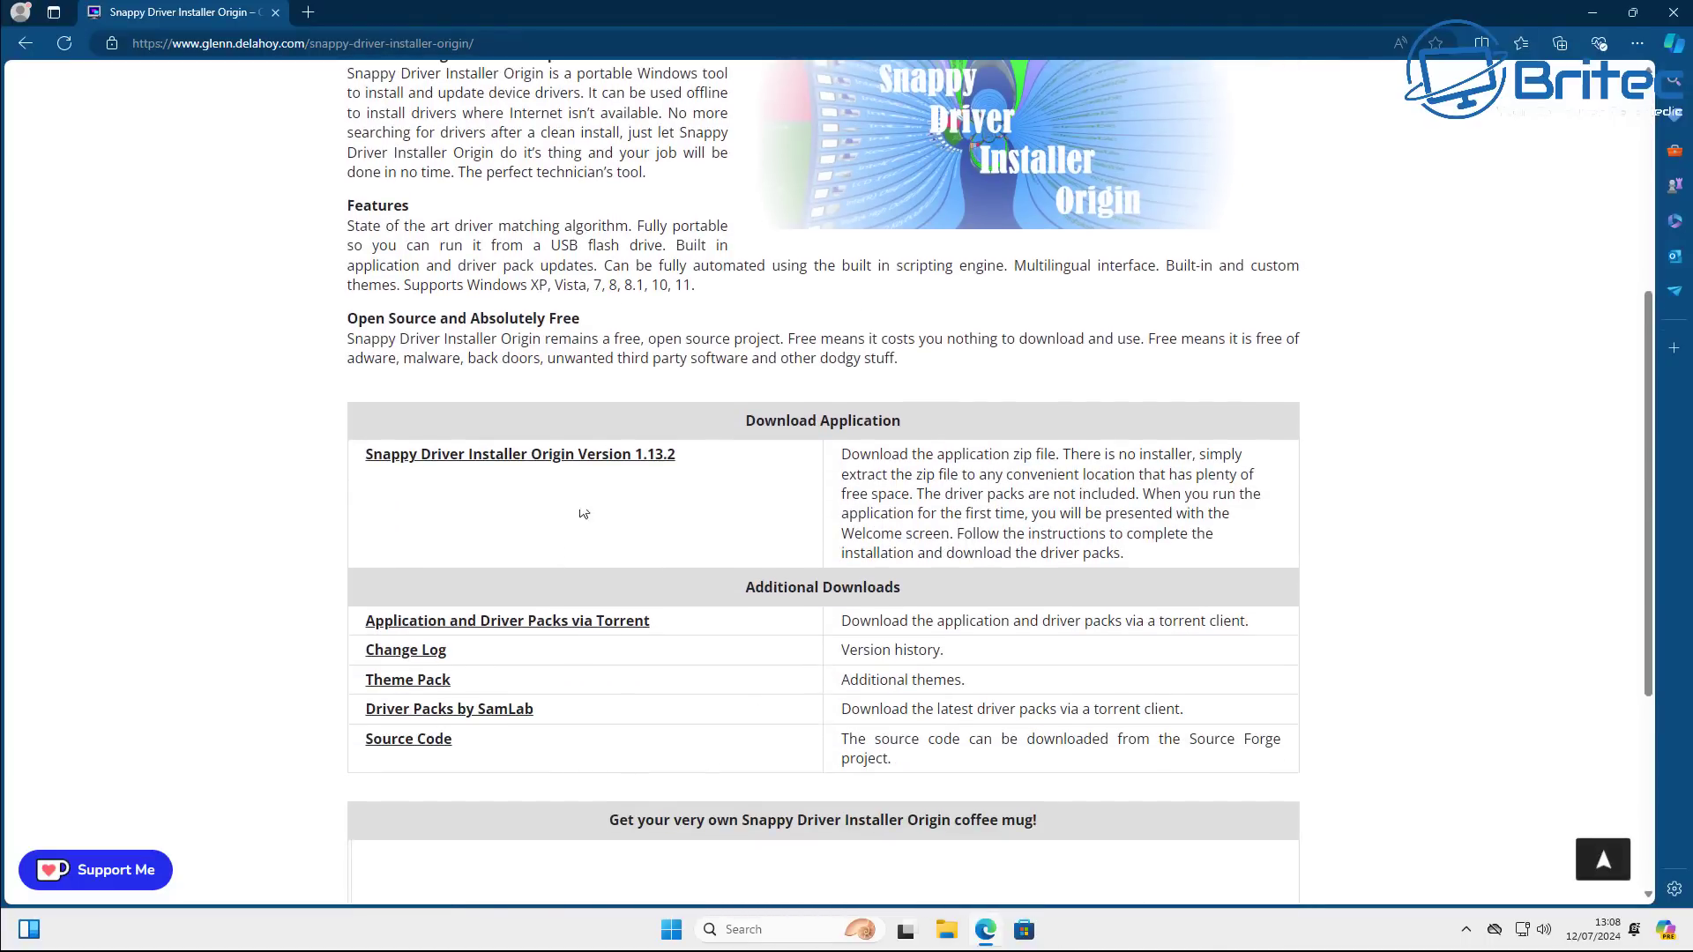
{"action": "left_click", "coordinate": [597, 465]}
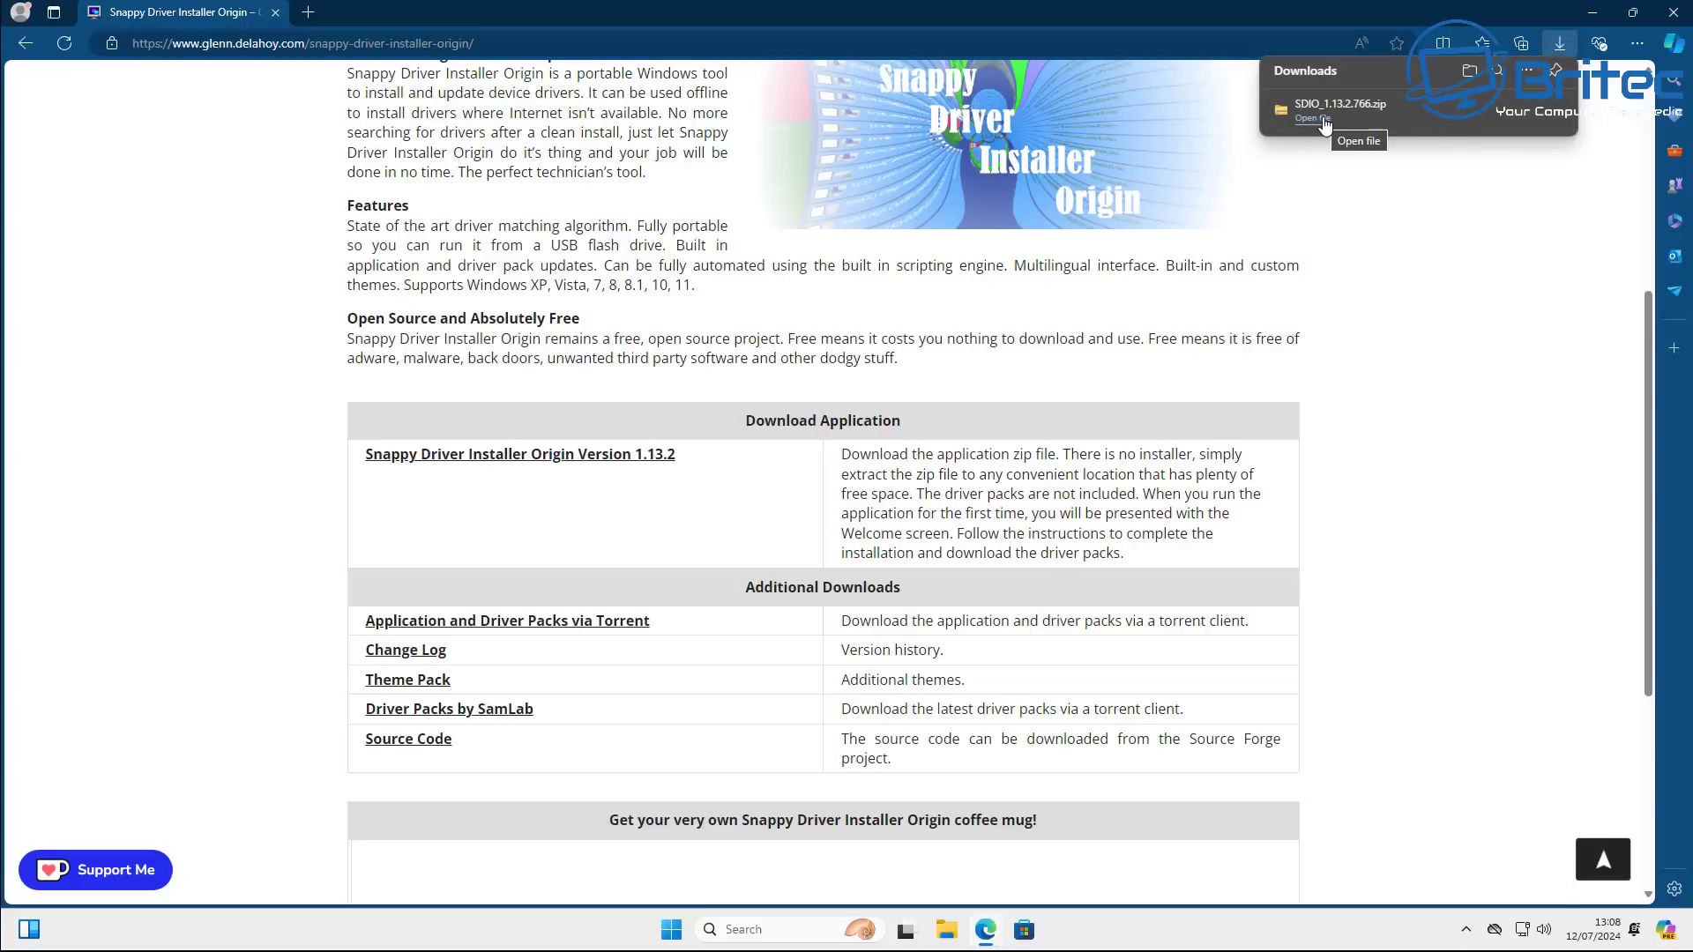
{"action": "left_click", "coordinate": [1323, 121]}
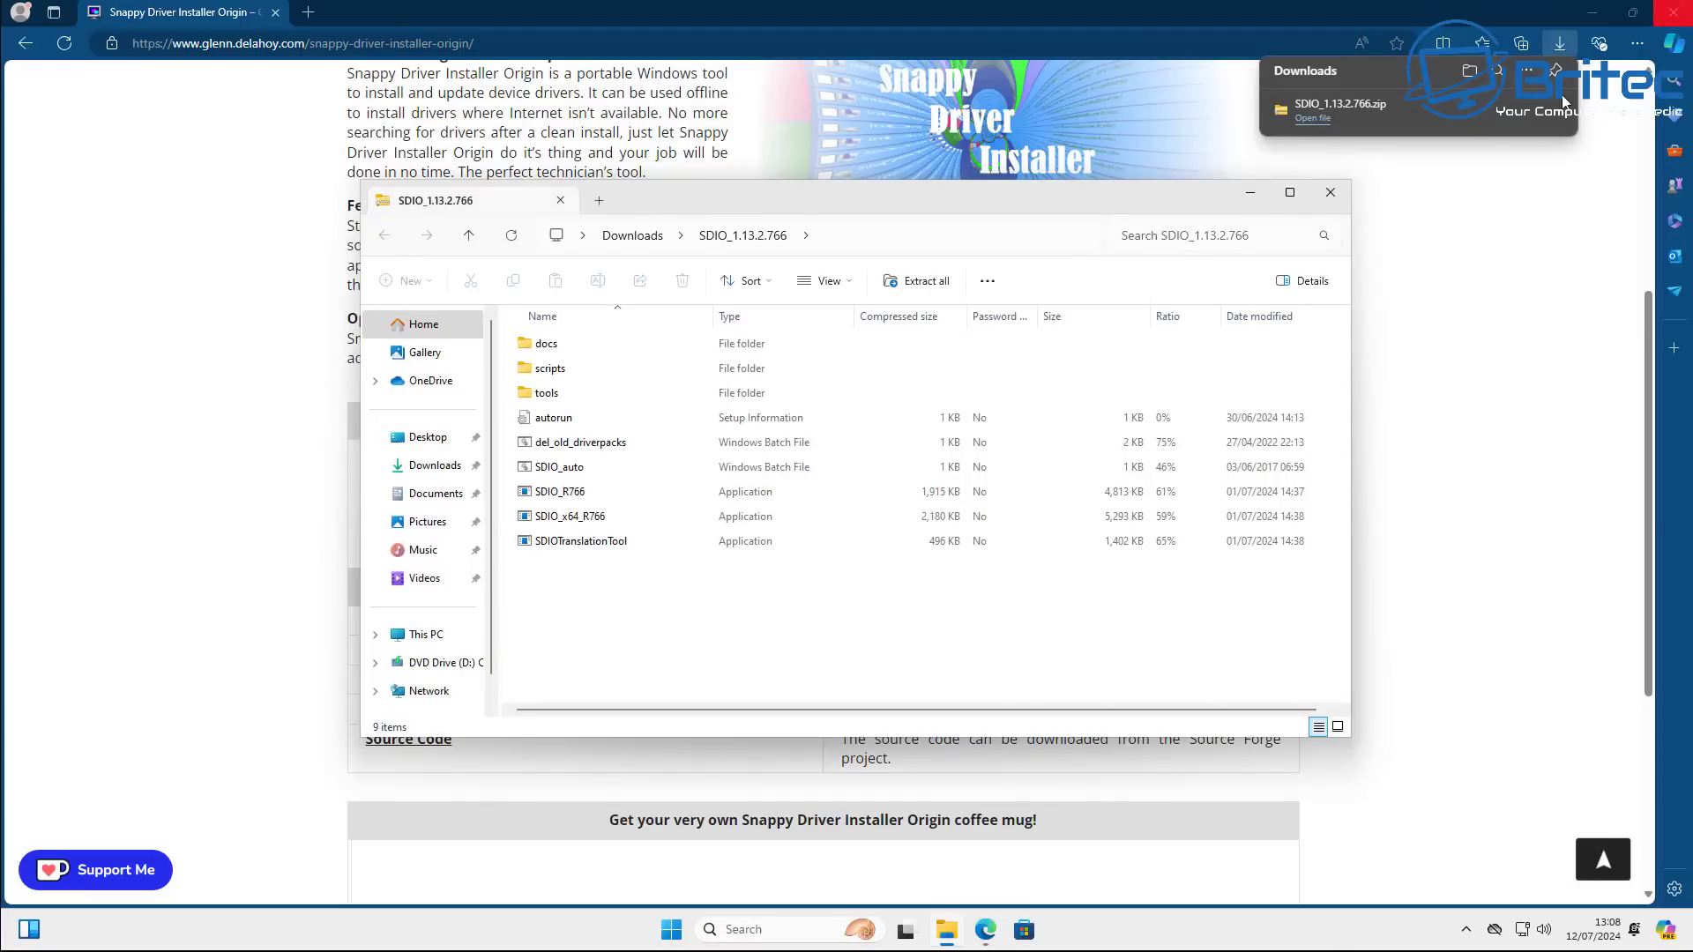
{"action": "left_click", "coordinate": [1331, 194]}
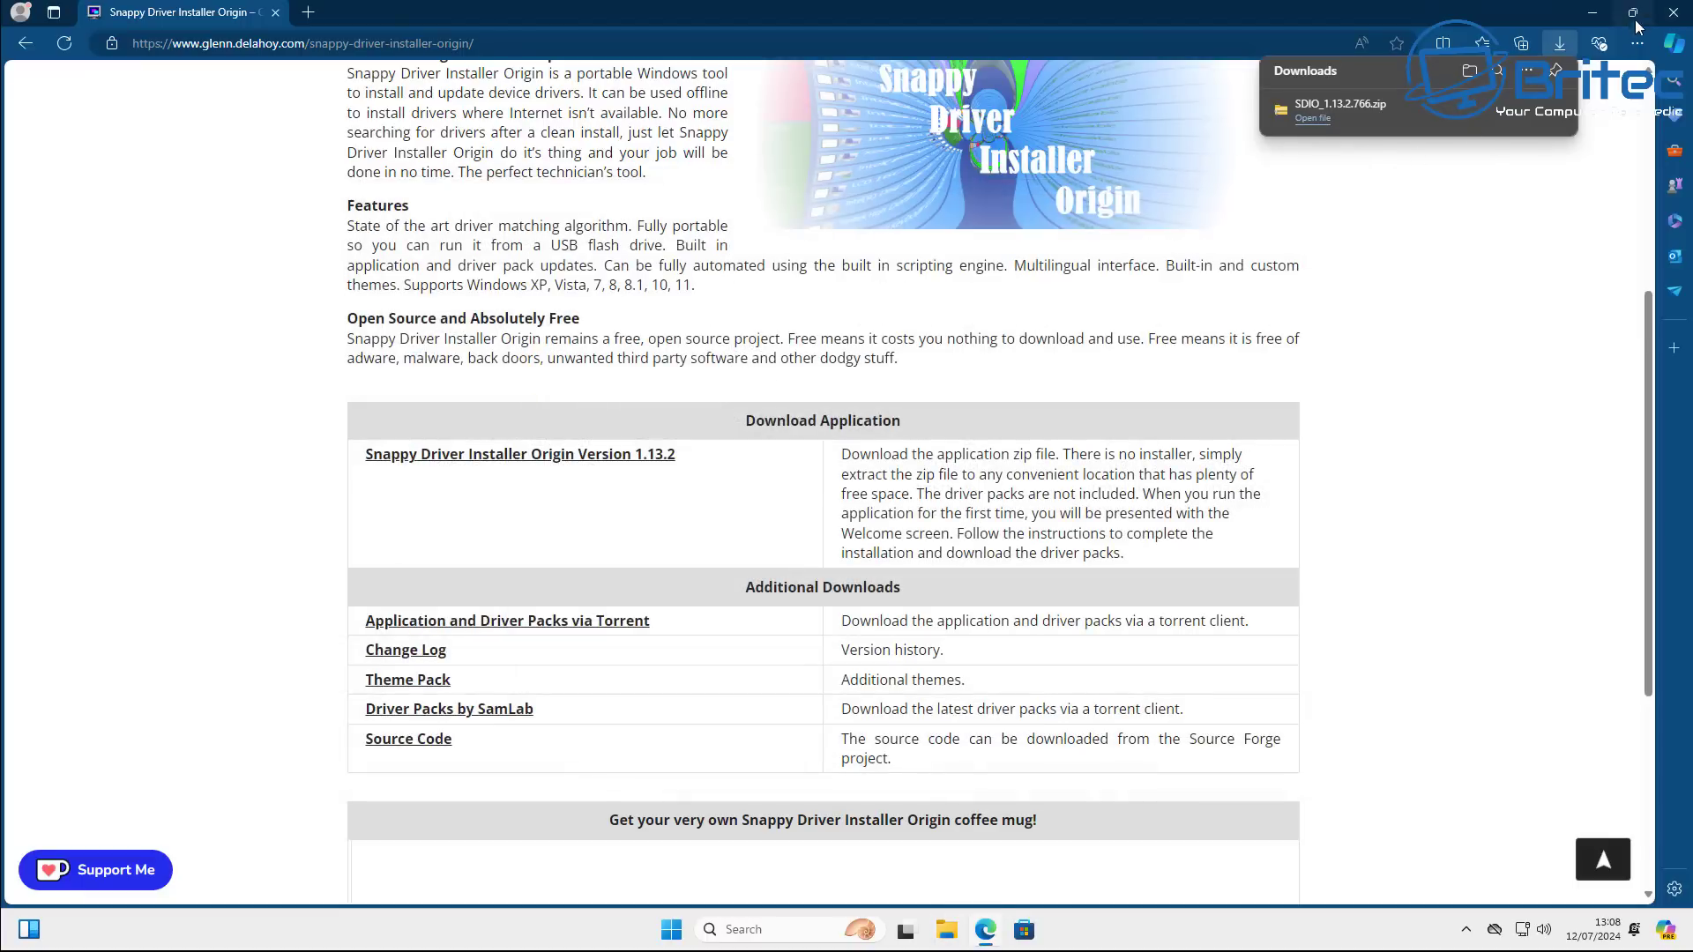
{"action": "left_click", "coordinate": [1603, 14]}
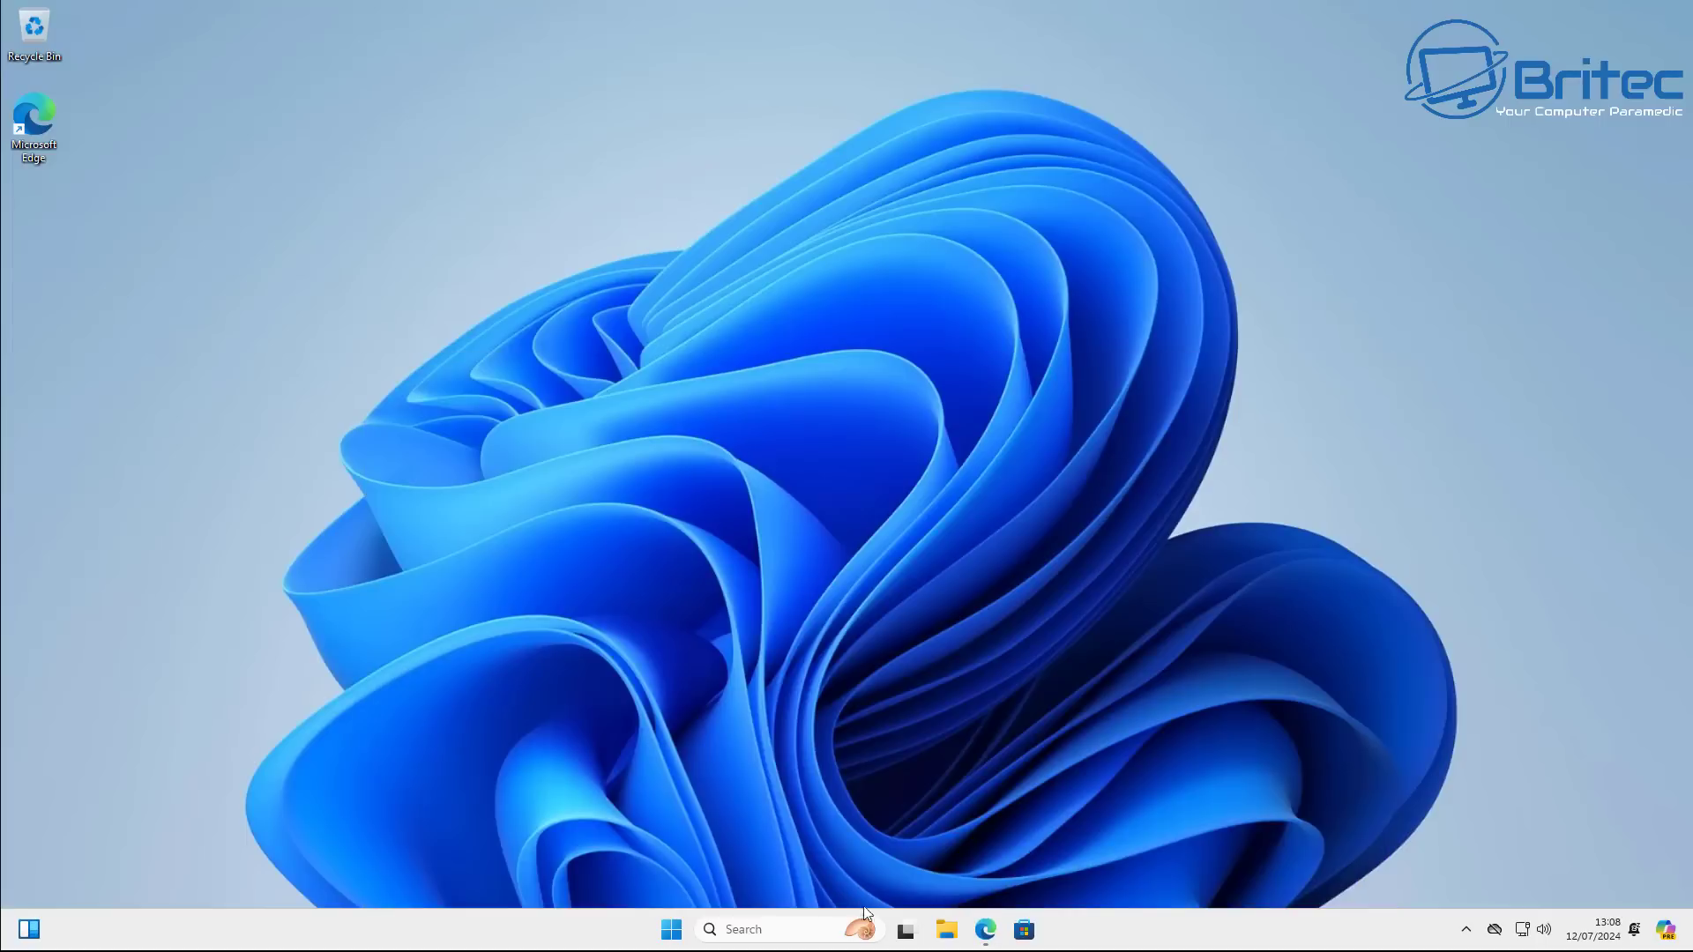
- Extract the SDIO_1.13.2.766 zip in the Downloads folder to the suggested SDIO_1.13.2.766 folder and show the extracted files
{"action": "left_click", "coordinate": [946, 930]}
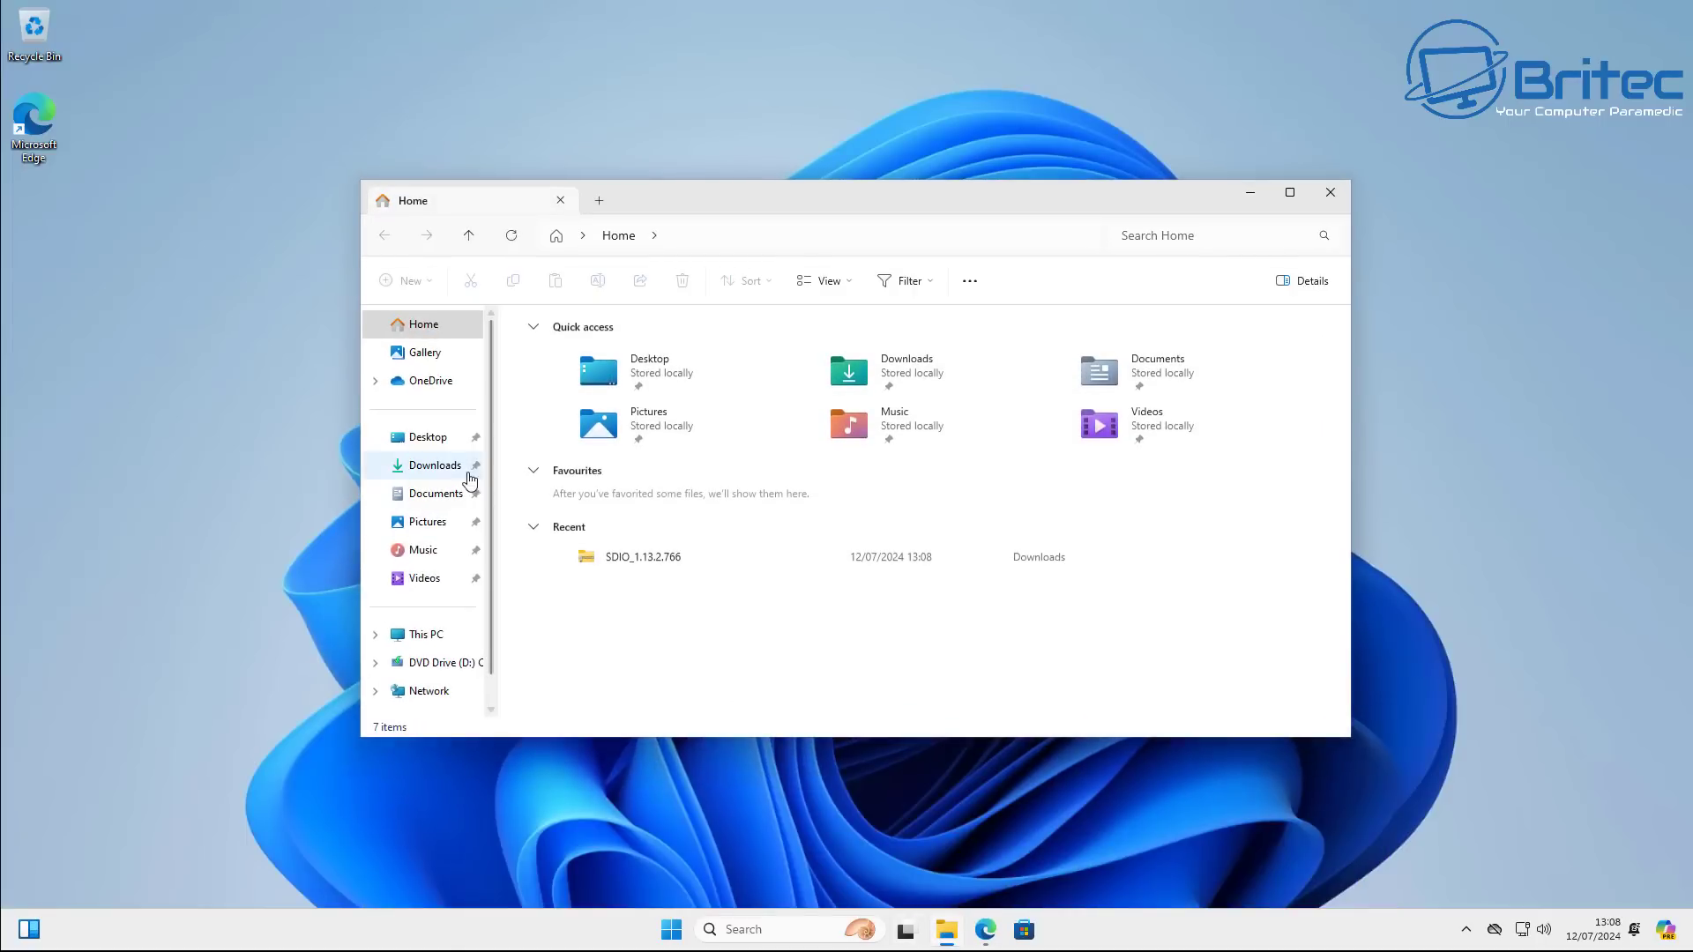
{"action": "left_click", "coordinate": [435, 466]}
{"action": "right_click", "coordinate": [571, 371]}
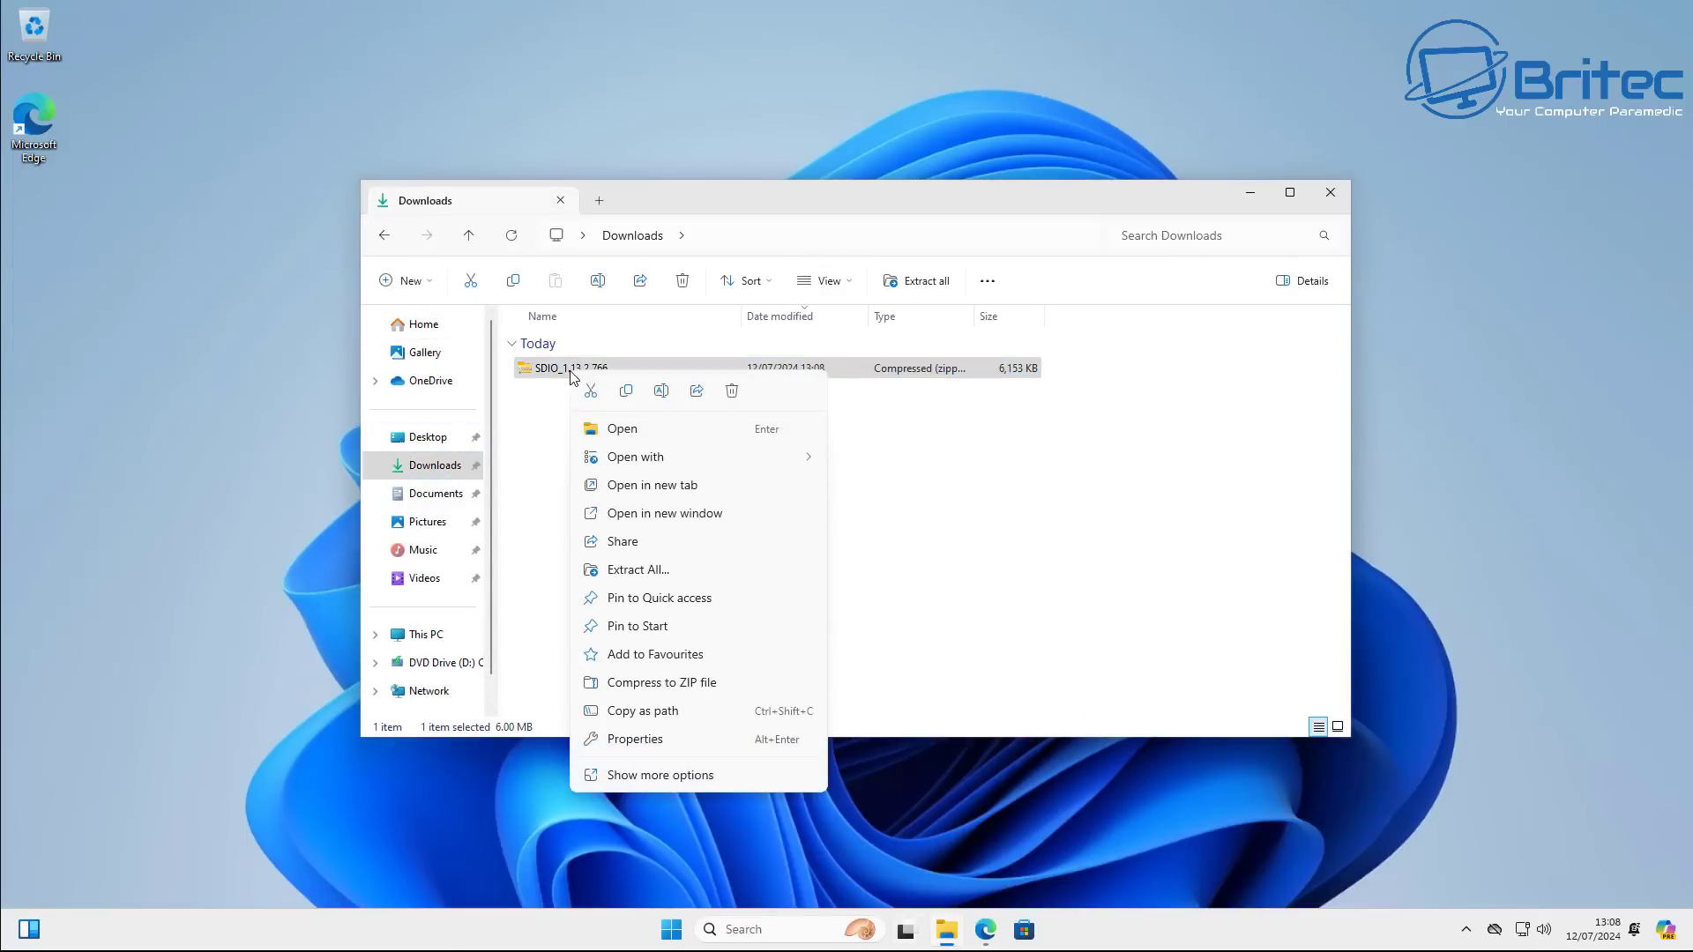
{"action": "left_click", "coordinate": [660, 571]}
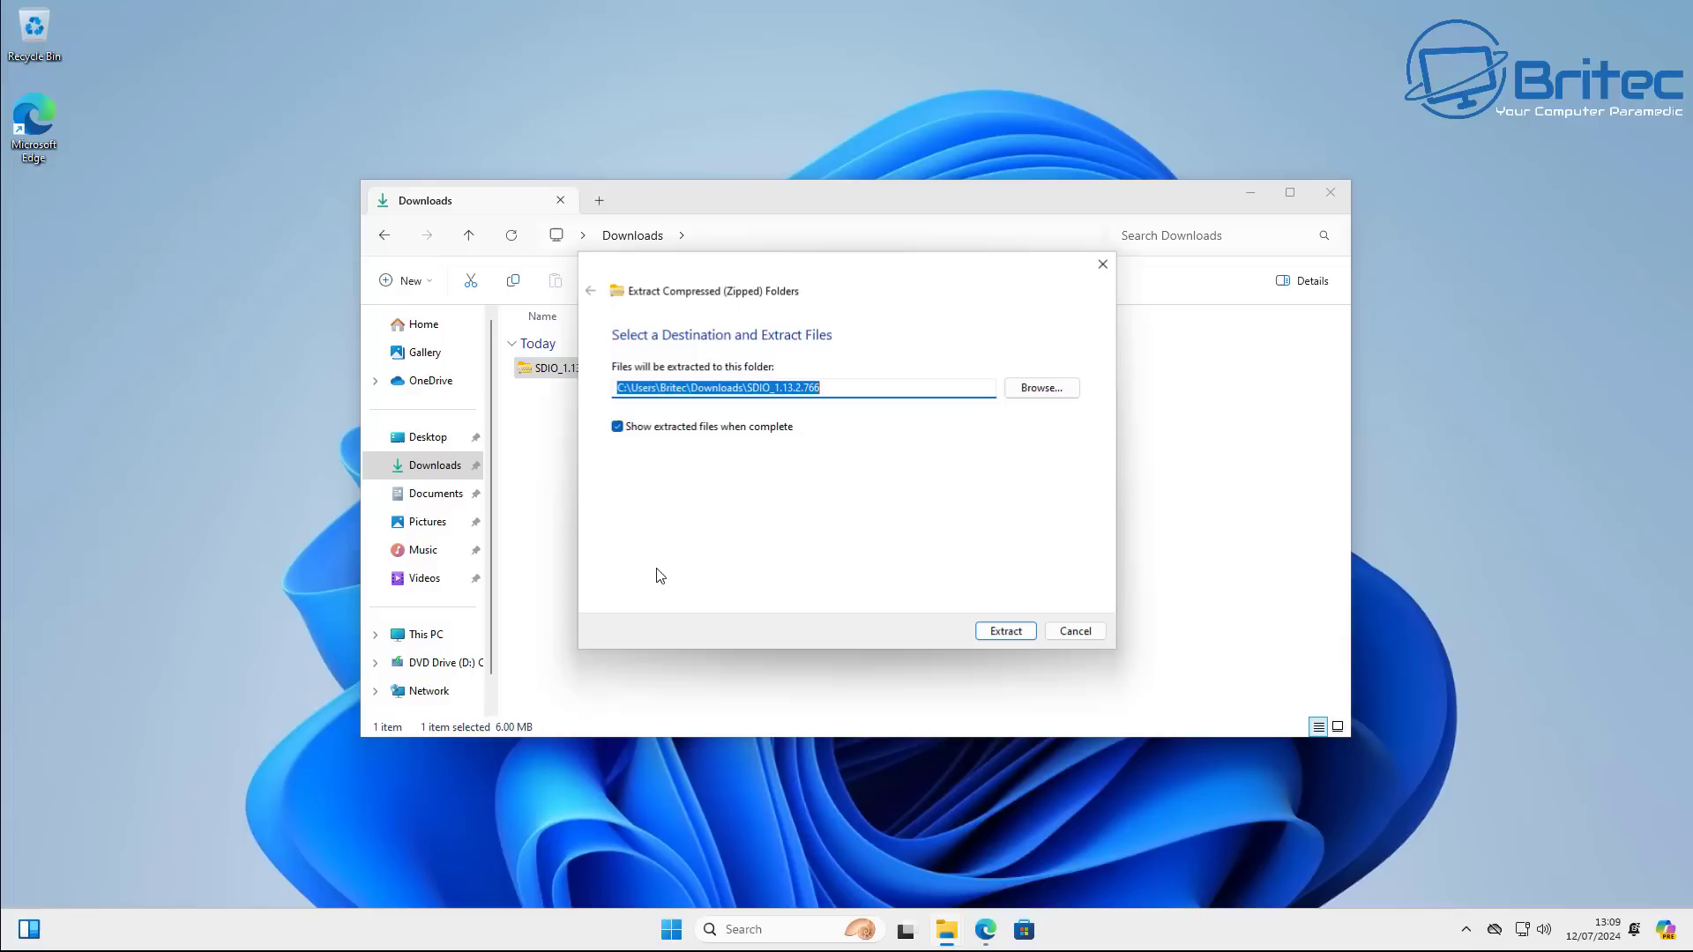
{"action": "left_click", "coordinate": [1008, 630]}
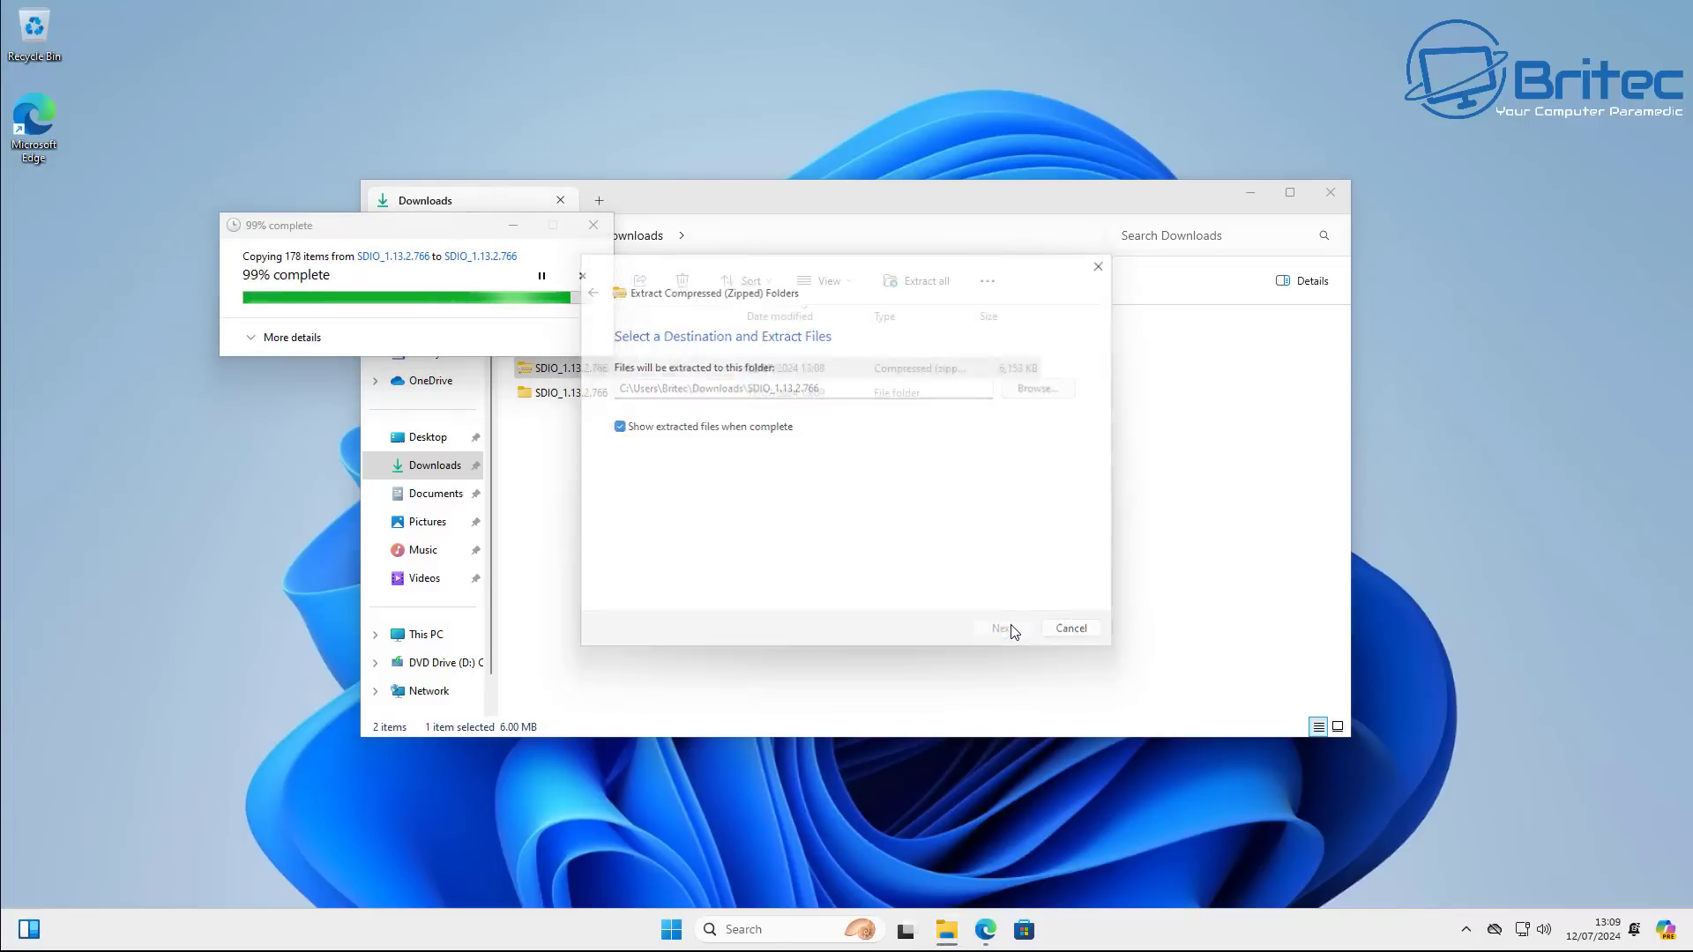
{"action": "left_click_drag", "start_coordinate": [854, 220], "coordinate": [836, 196]}
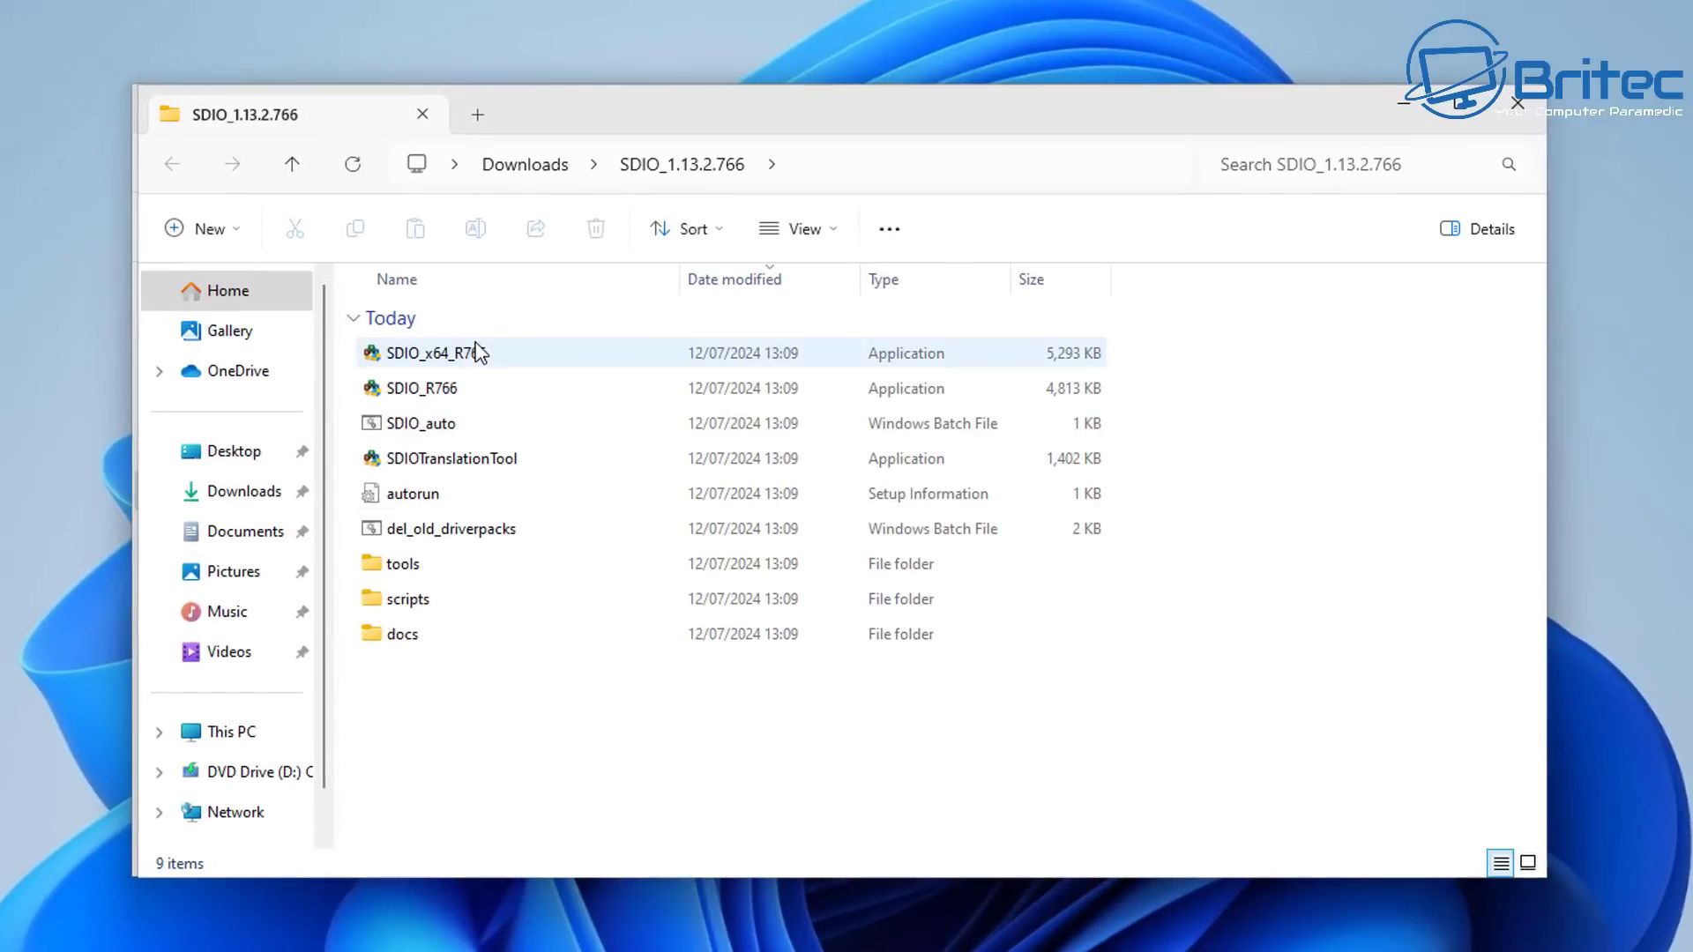
- Launch SDIO_x64_R766 from the extracted folder, allowing it through the SmartScreen warning and User Account Control
{"action": "left_click", "coordinate": [499, 365]}
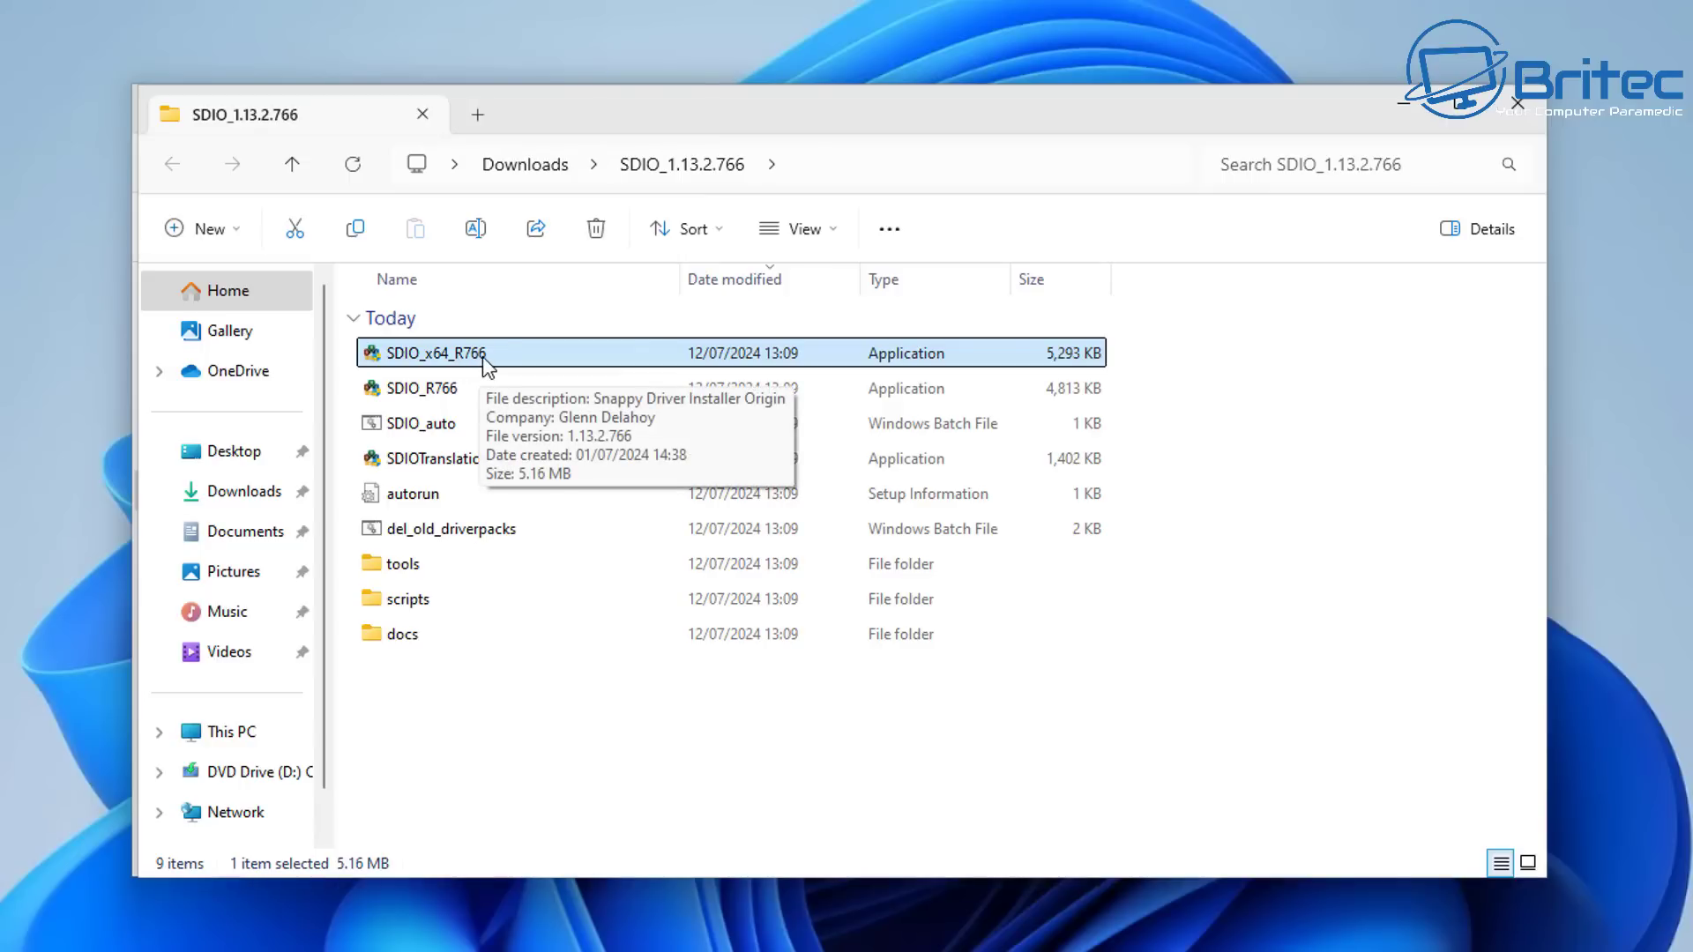
{"action": "double_click", "coordinate": [488, 350]}
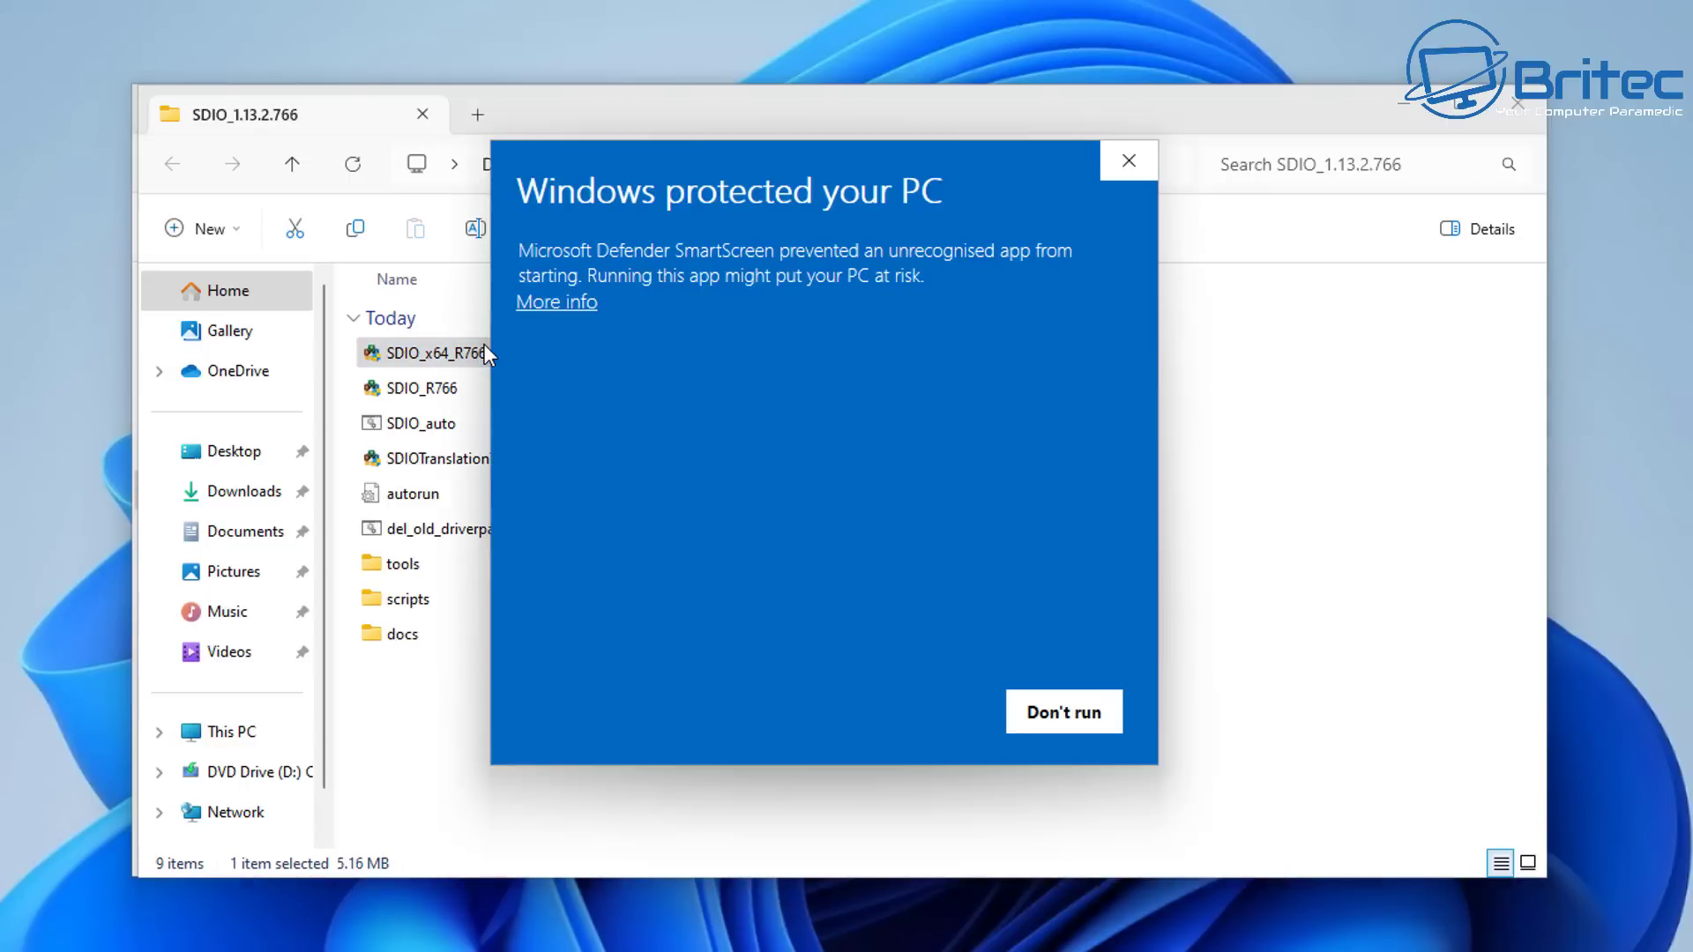
{"action": "left_click", "coordinate": [555, 305]}
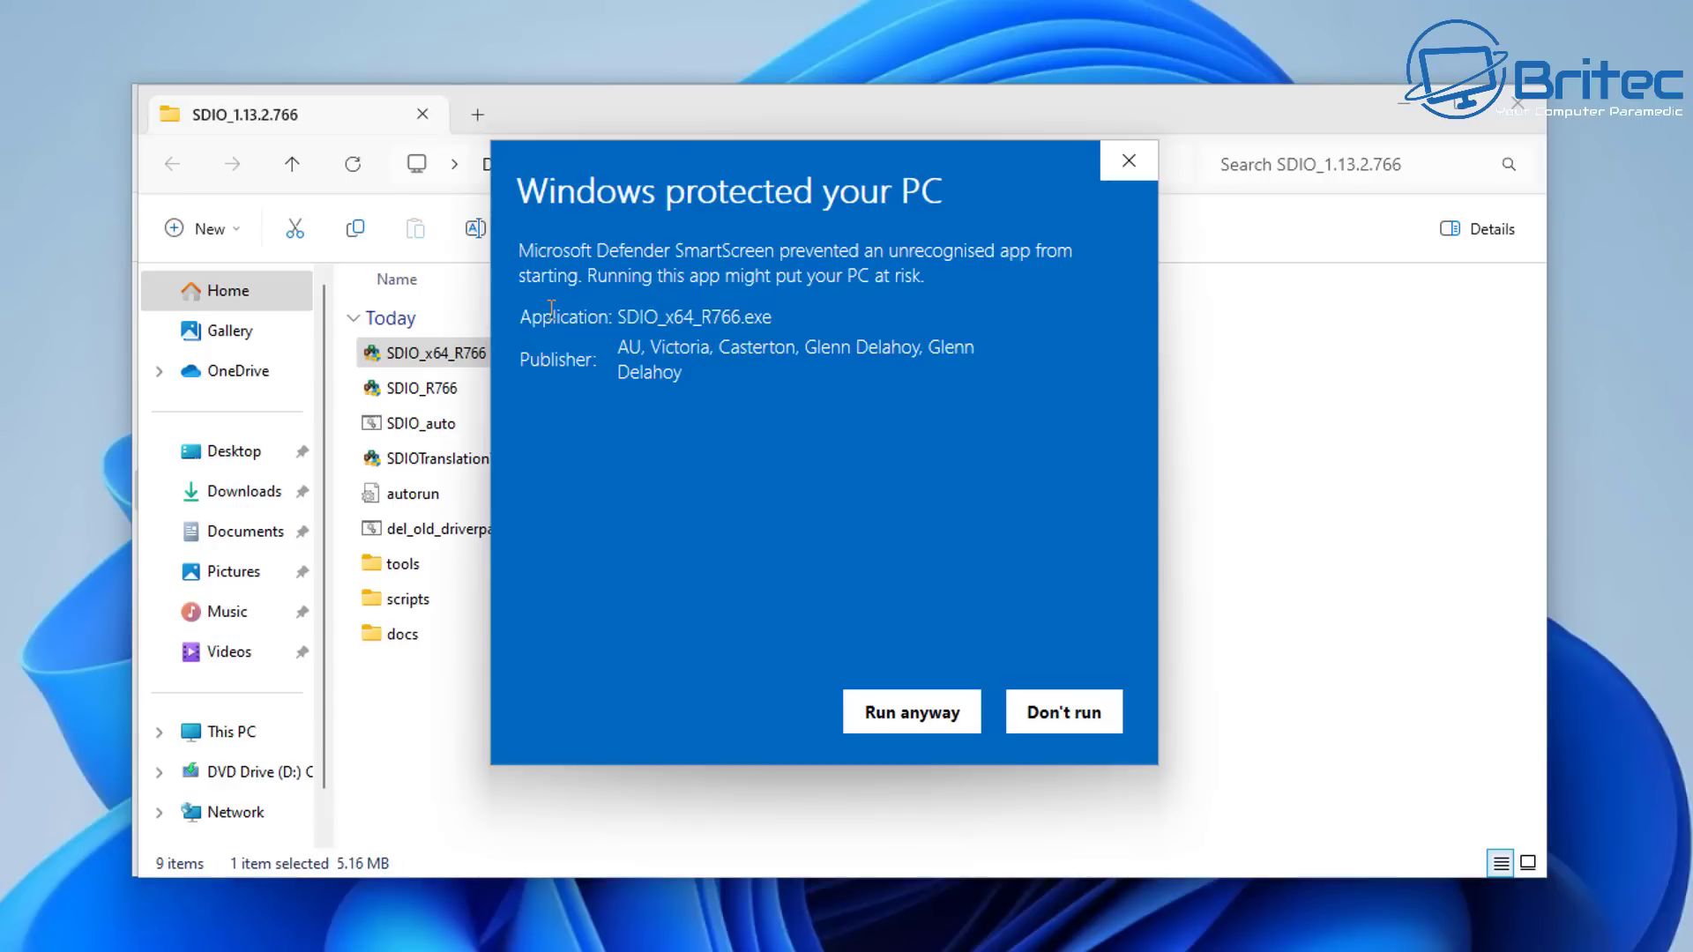
{"action": "left_click", "coordinate": [912, 731]}
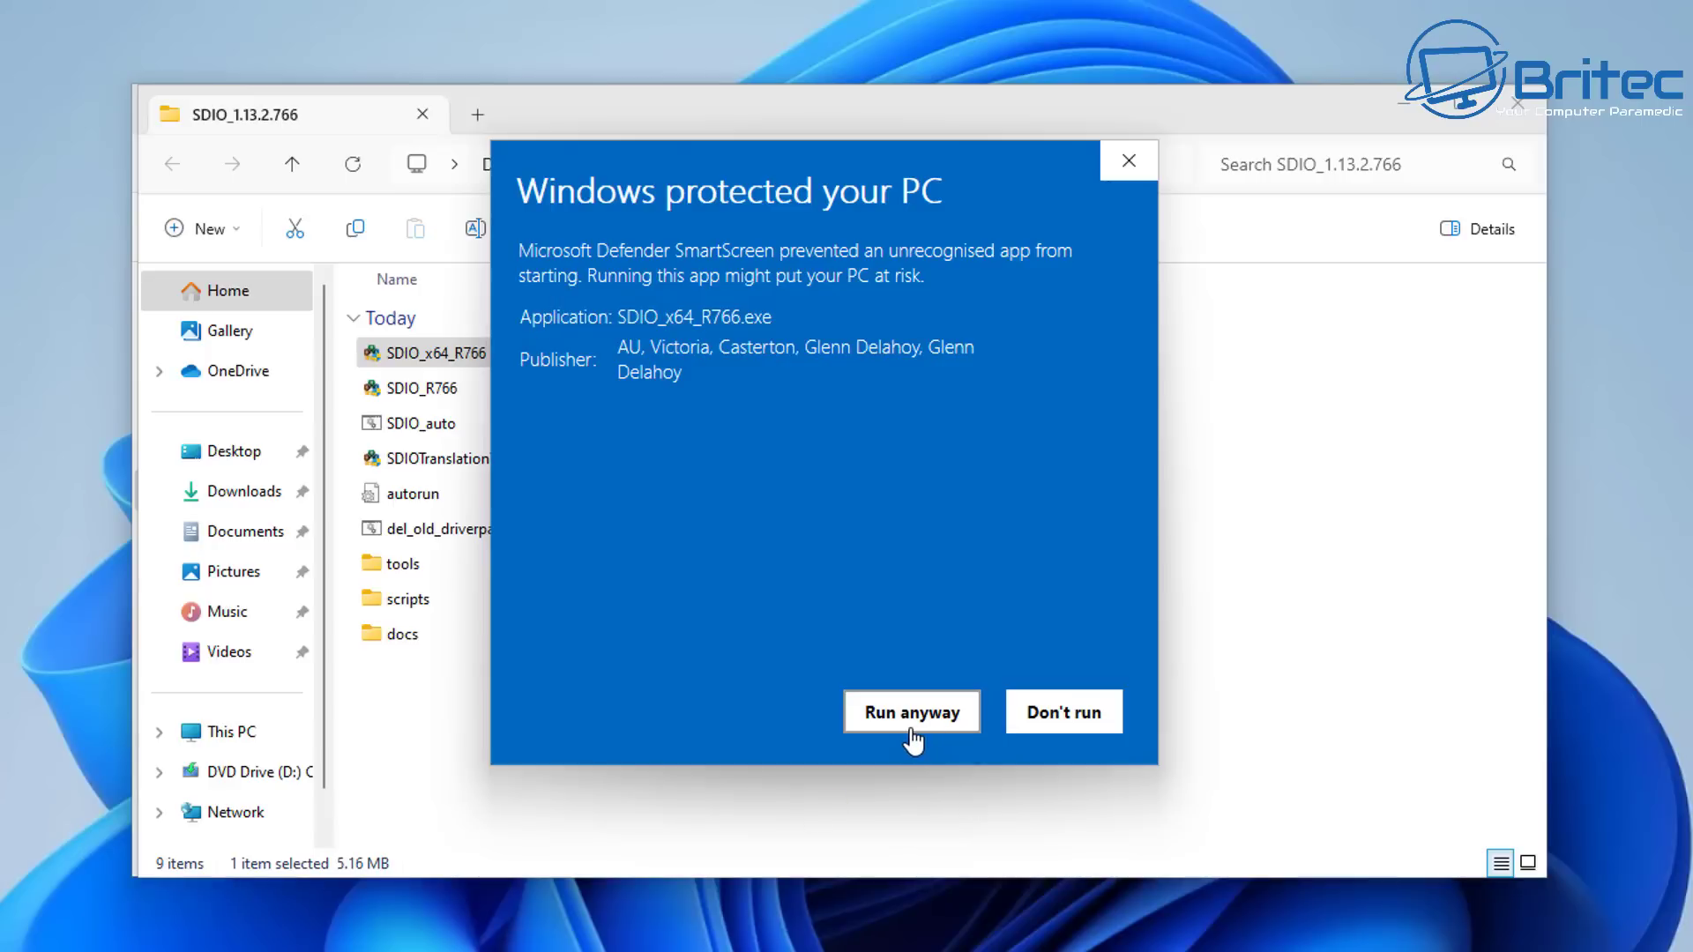
{"action": "left_click", "coordinate": [914, 739]}
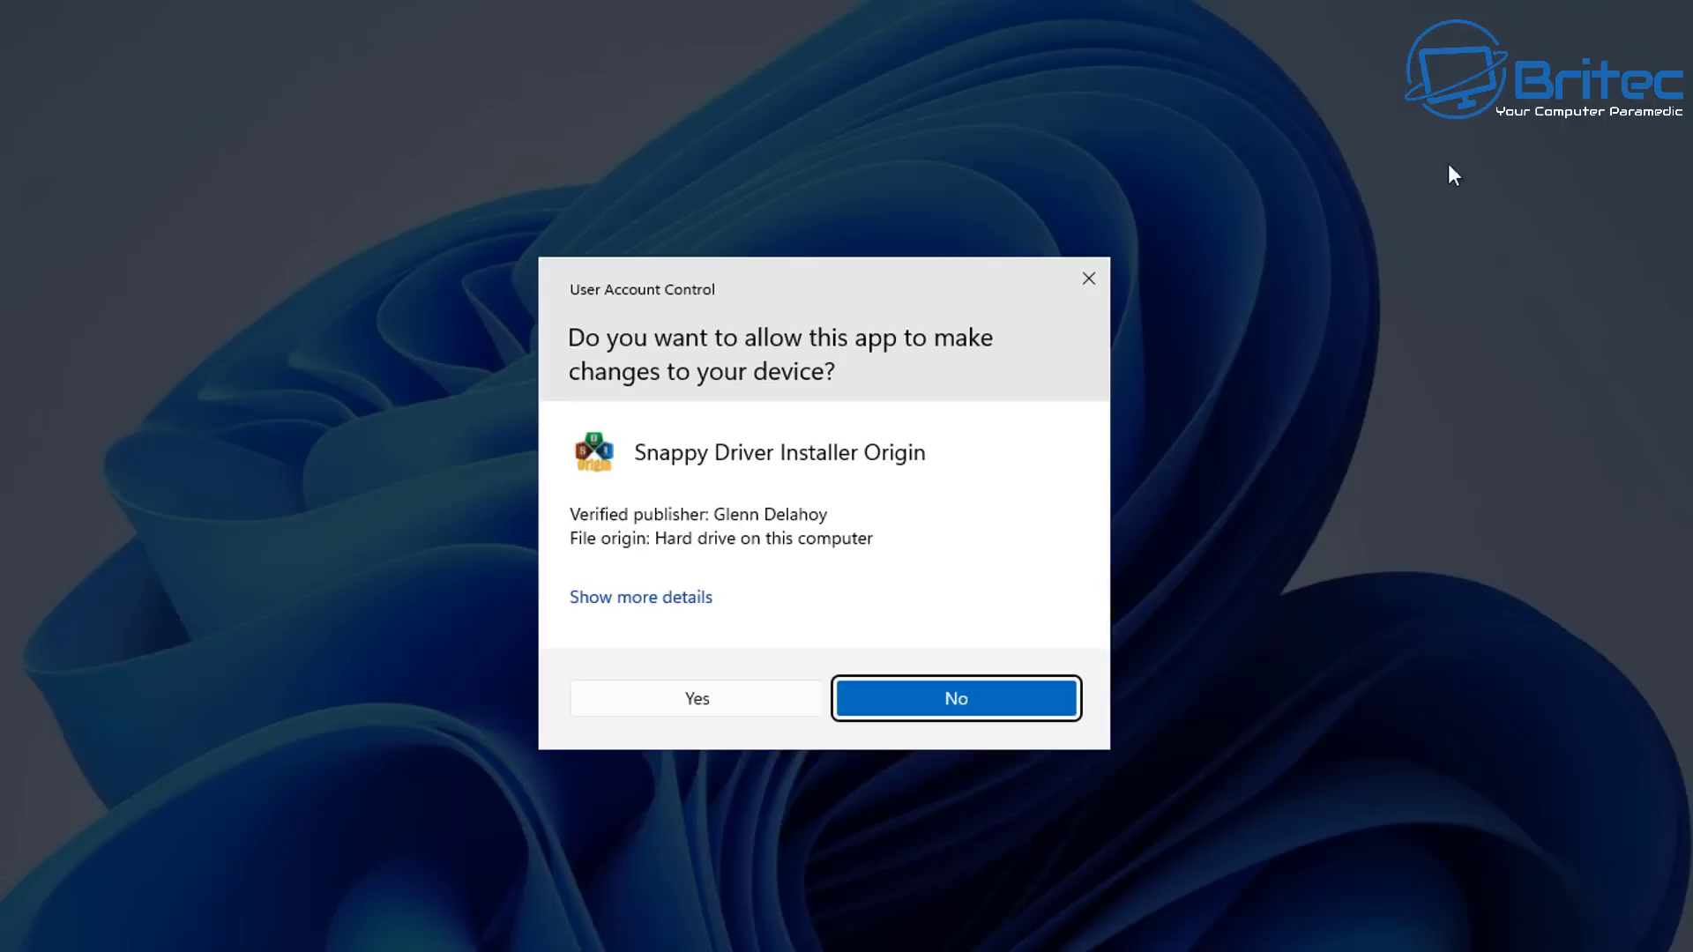
{"action": "left_click", "coordinate": [733, 693]}
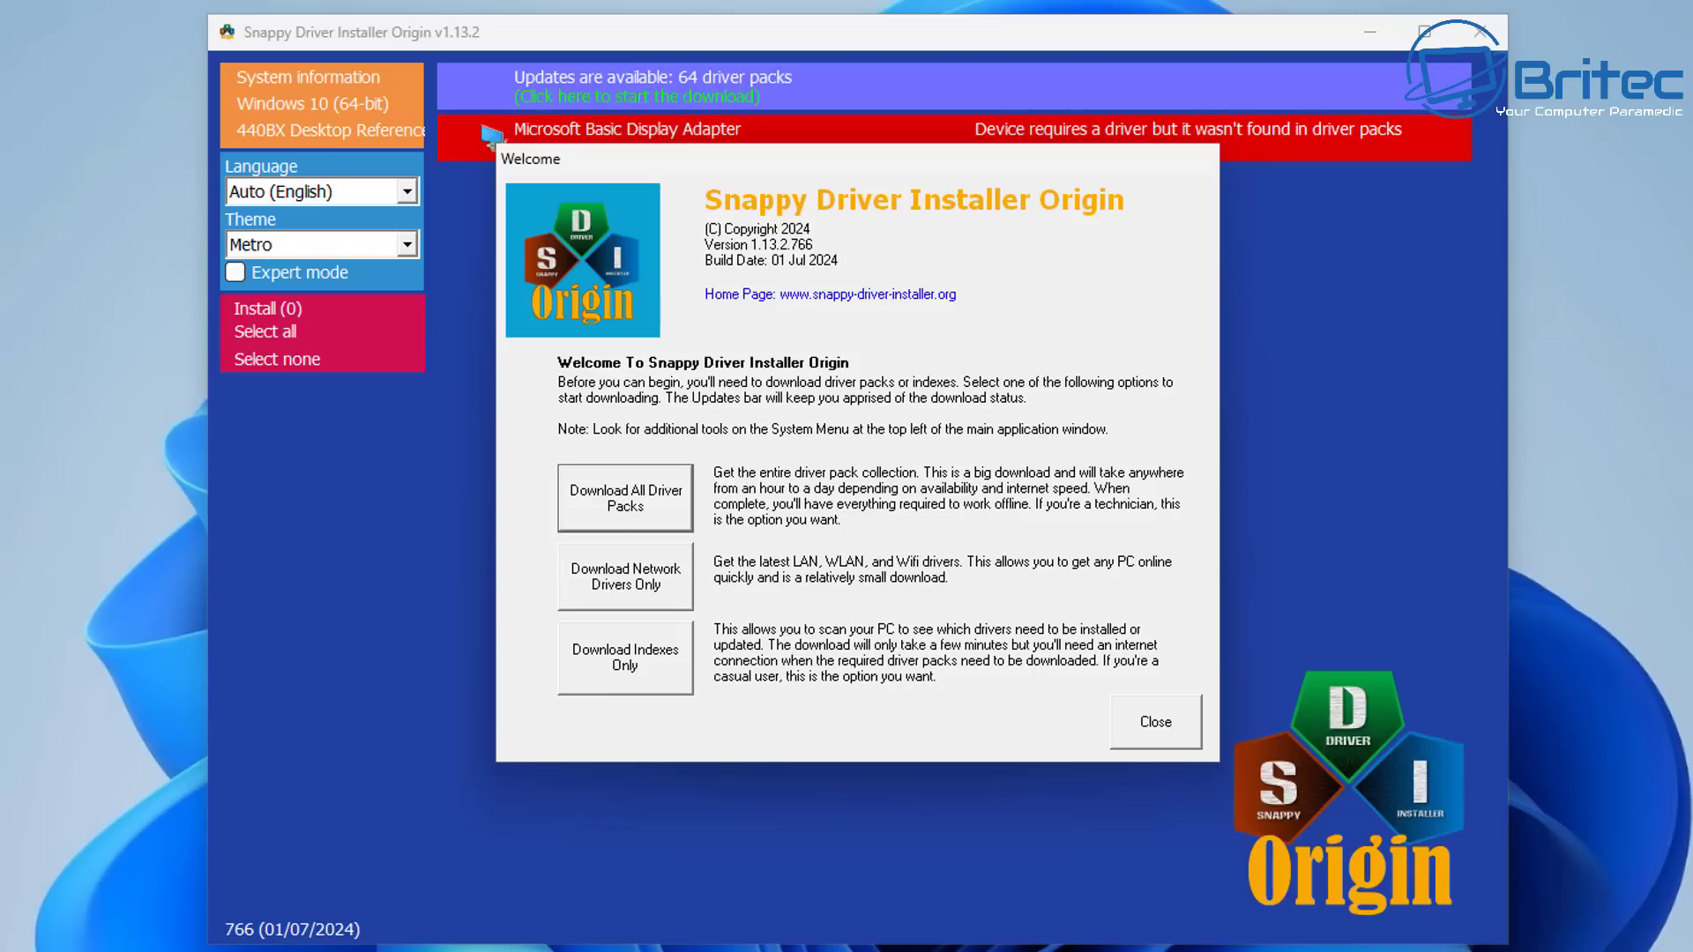
- Download only the driver indexes, then enable Expert mode and include Unknown devices among those absent in driver packs
{"action": "left_click_drag", "start_coordinate": [841, 160], "coordinate": [853, 199]}
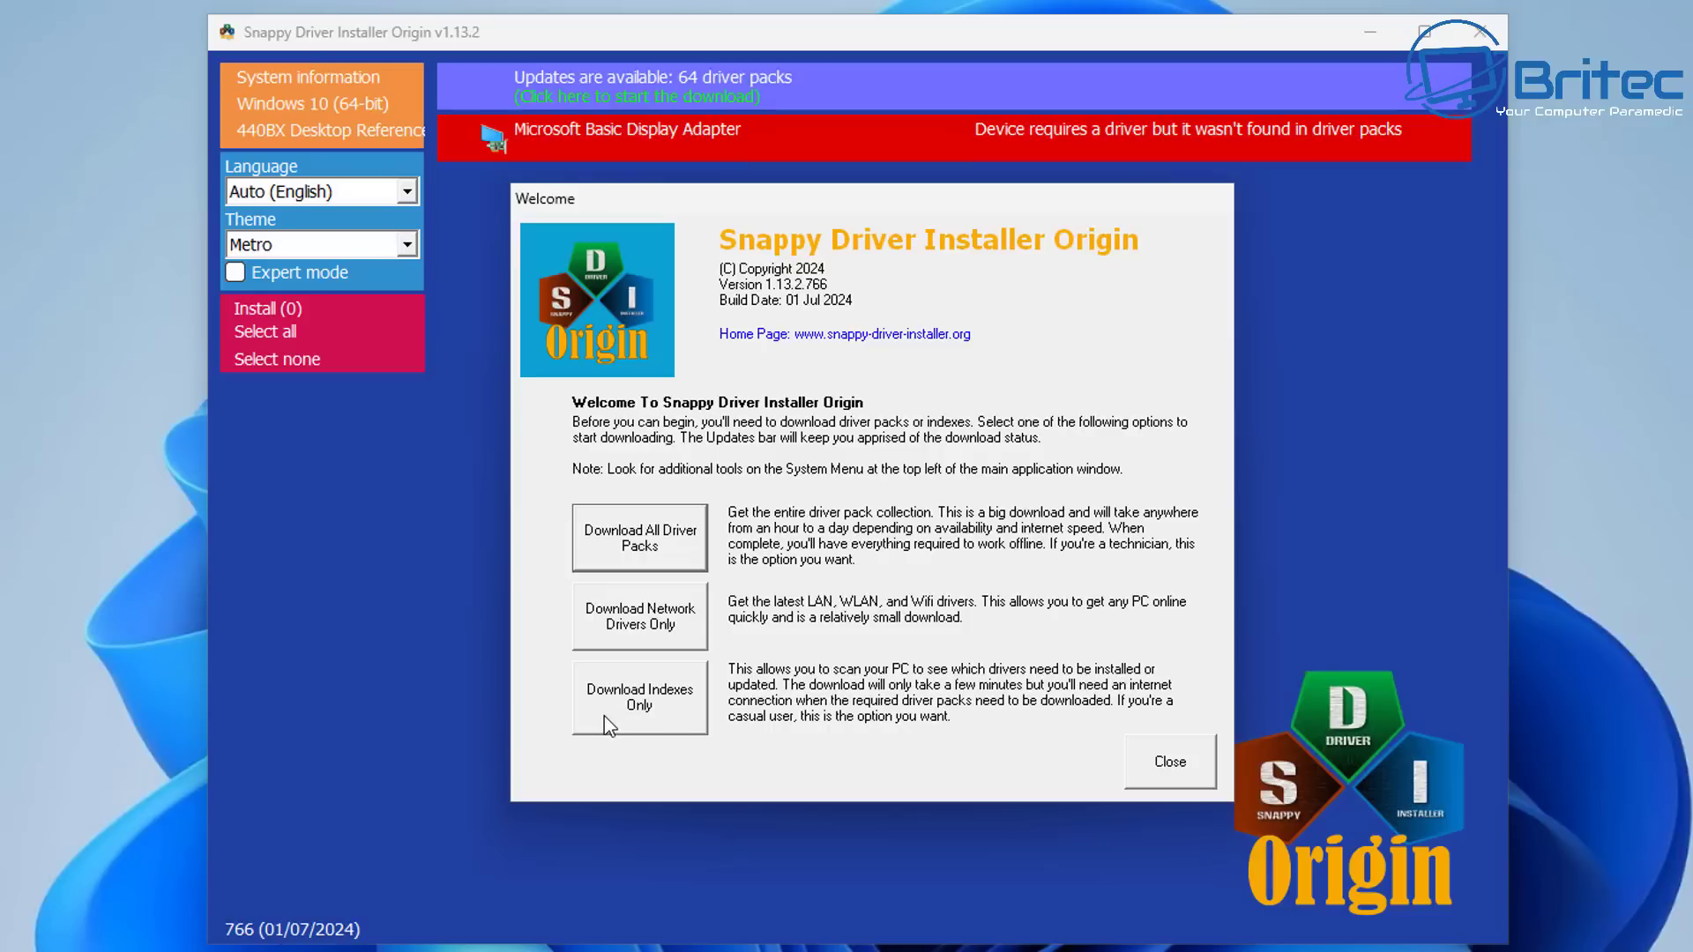
{"action": "left_click", "coordinate": [697, 709]}
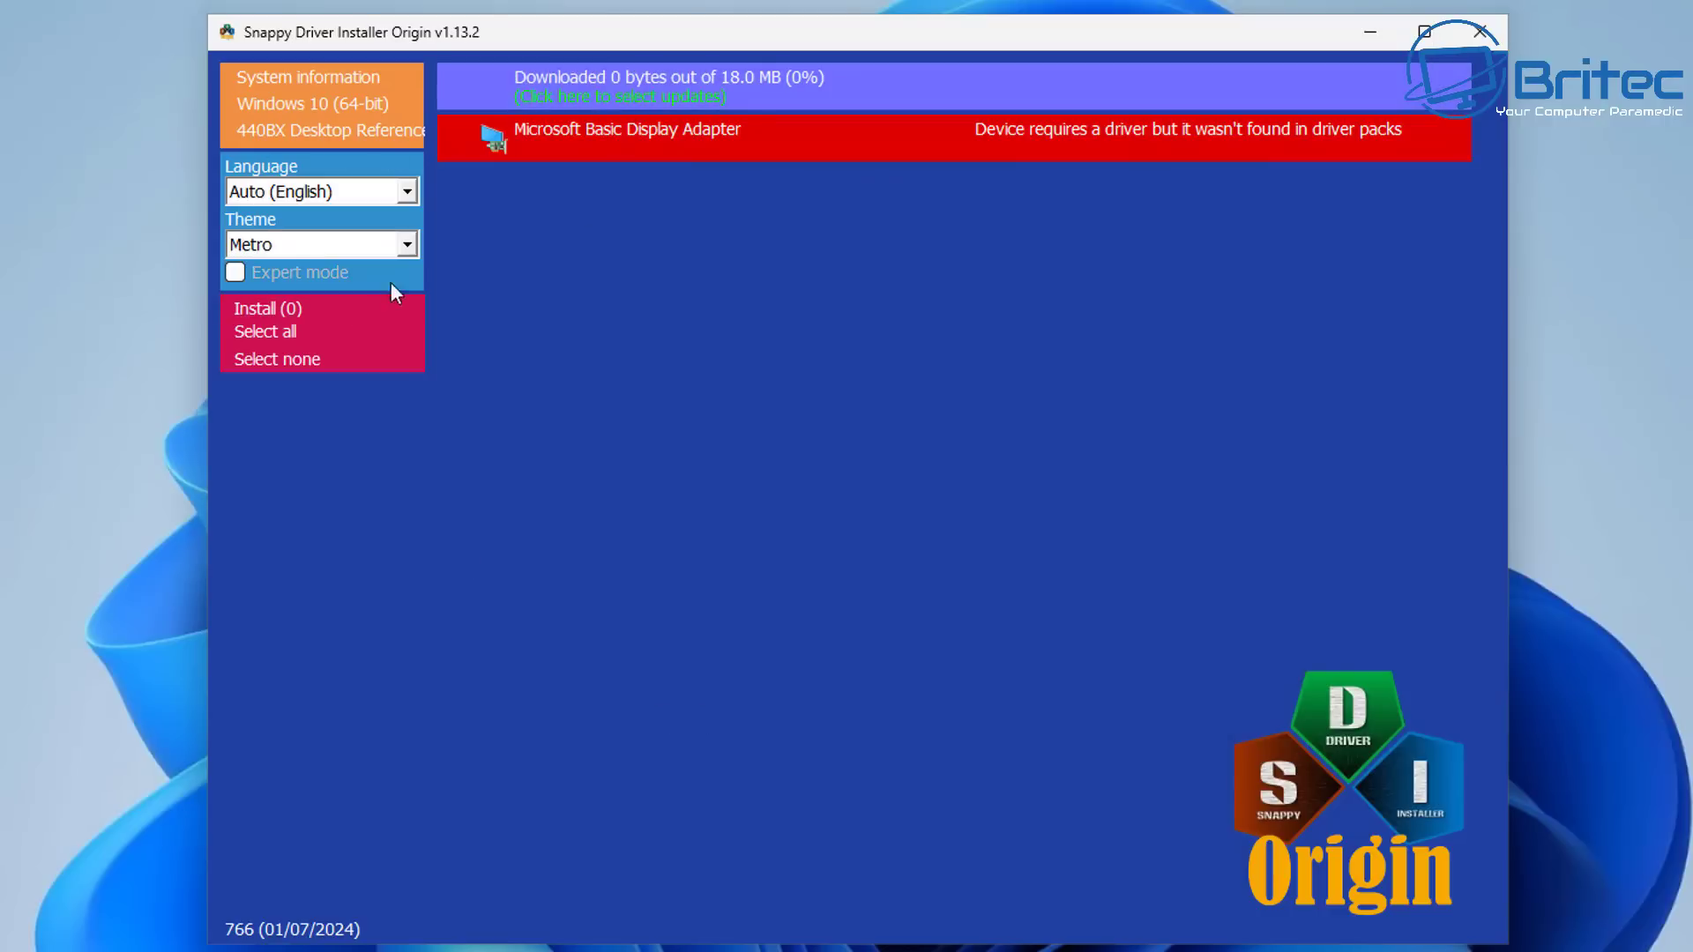
{"action": "left_click", "coordinate": [237, 273]}
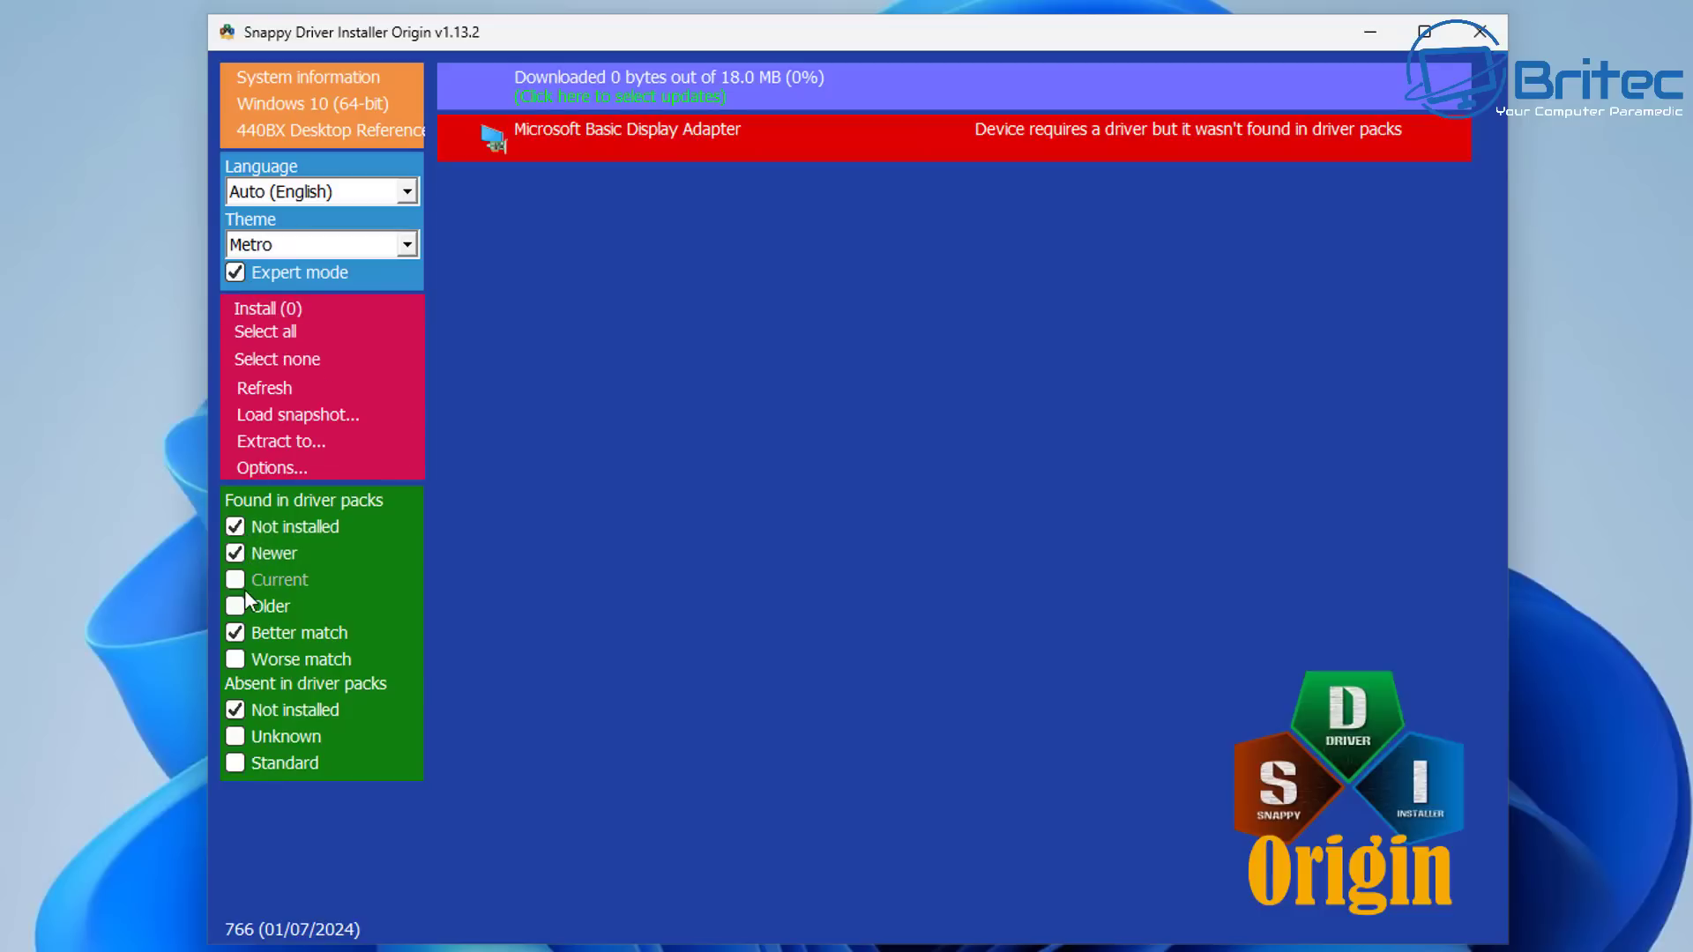
{"action": "left_click", "coordinate": [238, 739]}
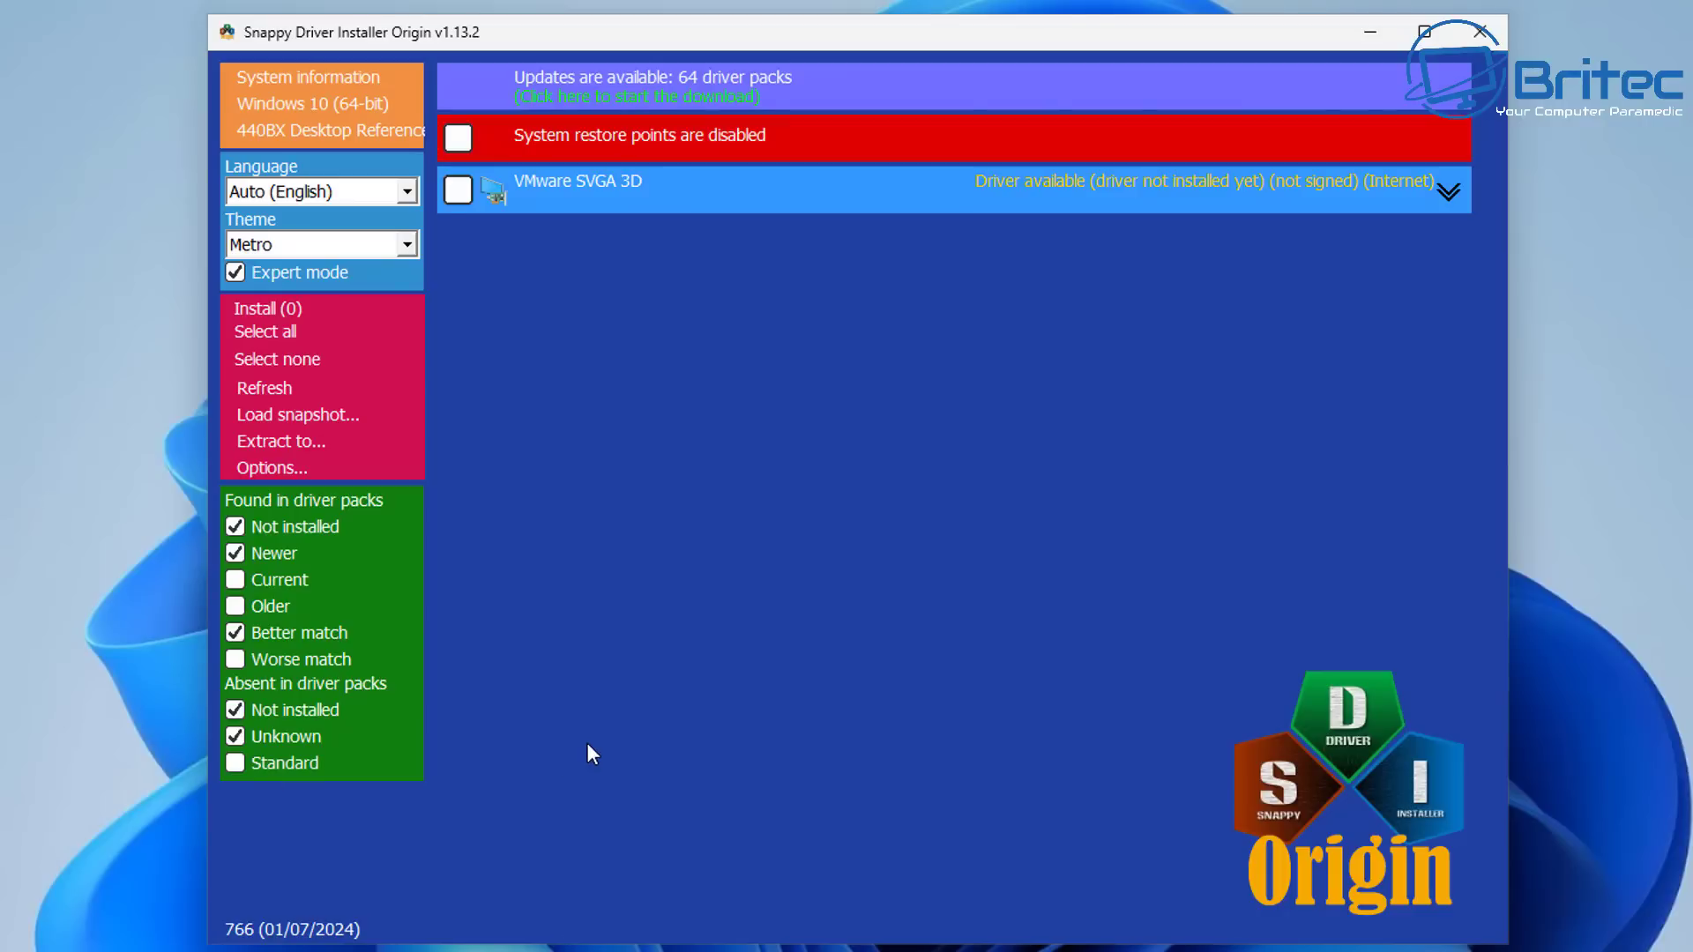
- Select the VMware SVGA 3D driver, leaving the restore point entry unselected, and start its installation
{"action": "left_click", "coordinate": [457, 137]}
{"action": "left_click", "coordinate": [458, 138]}
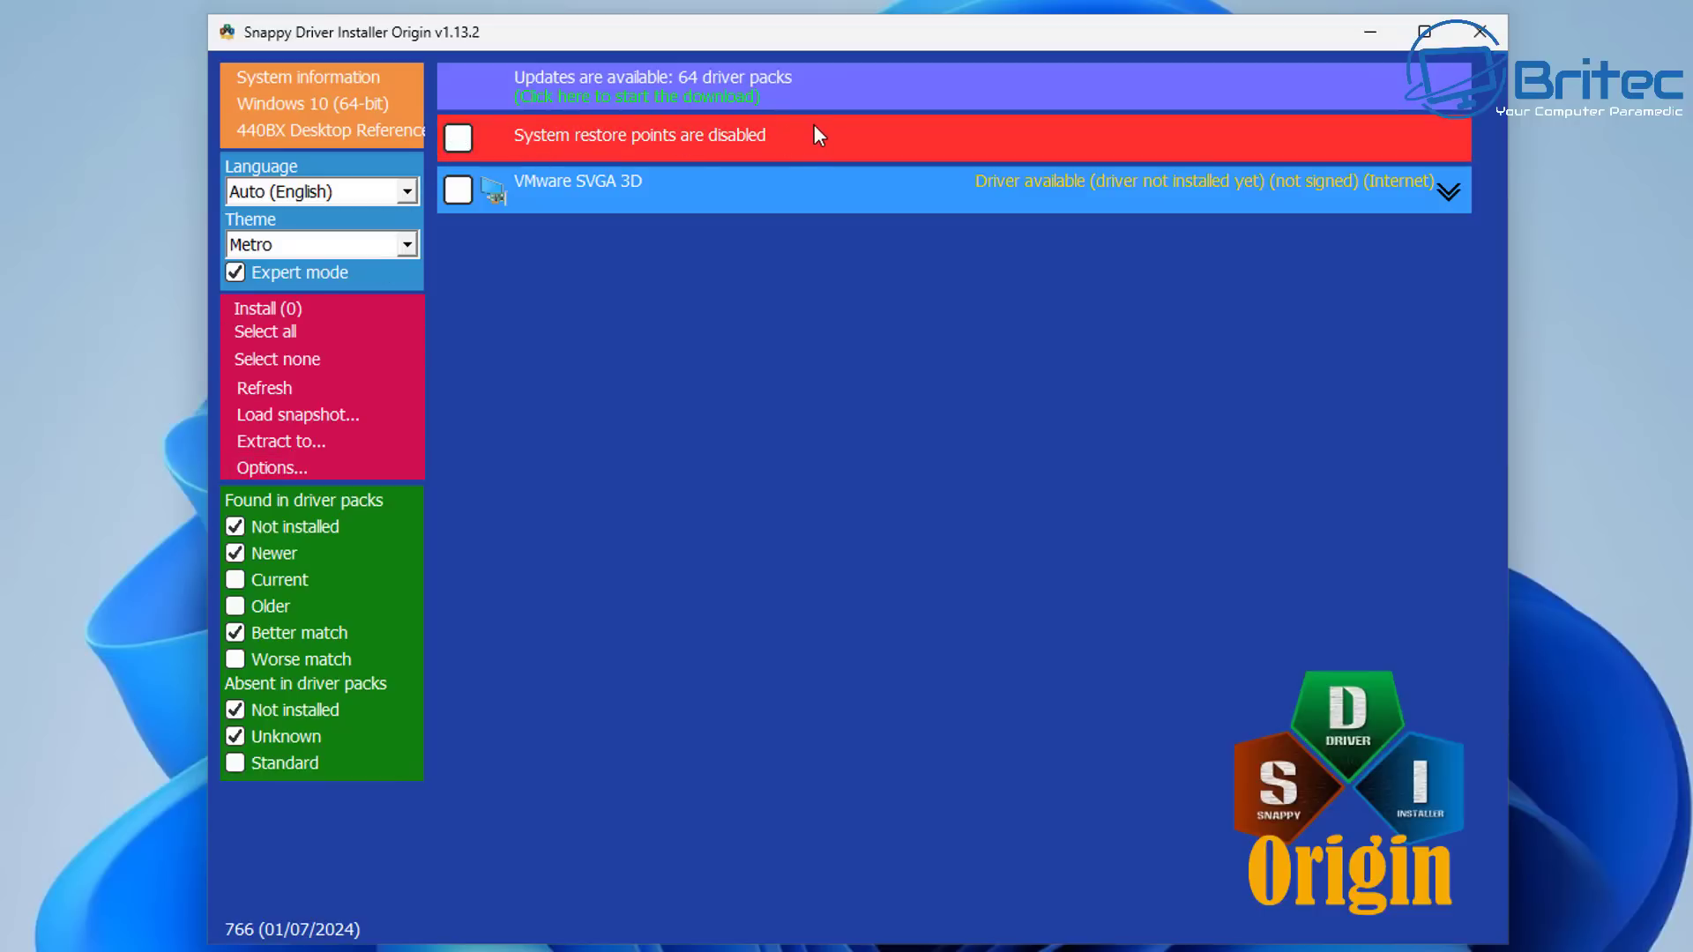
{"action": "left_click", "coordinate": [457, 189]}
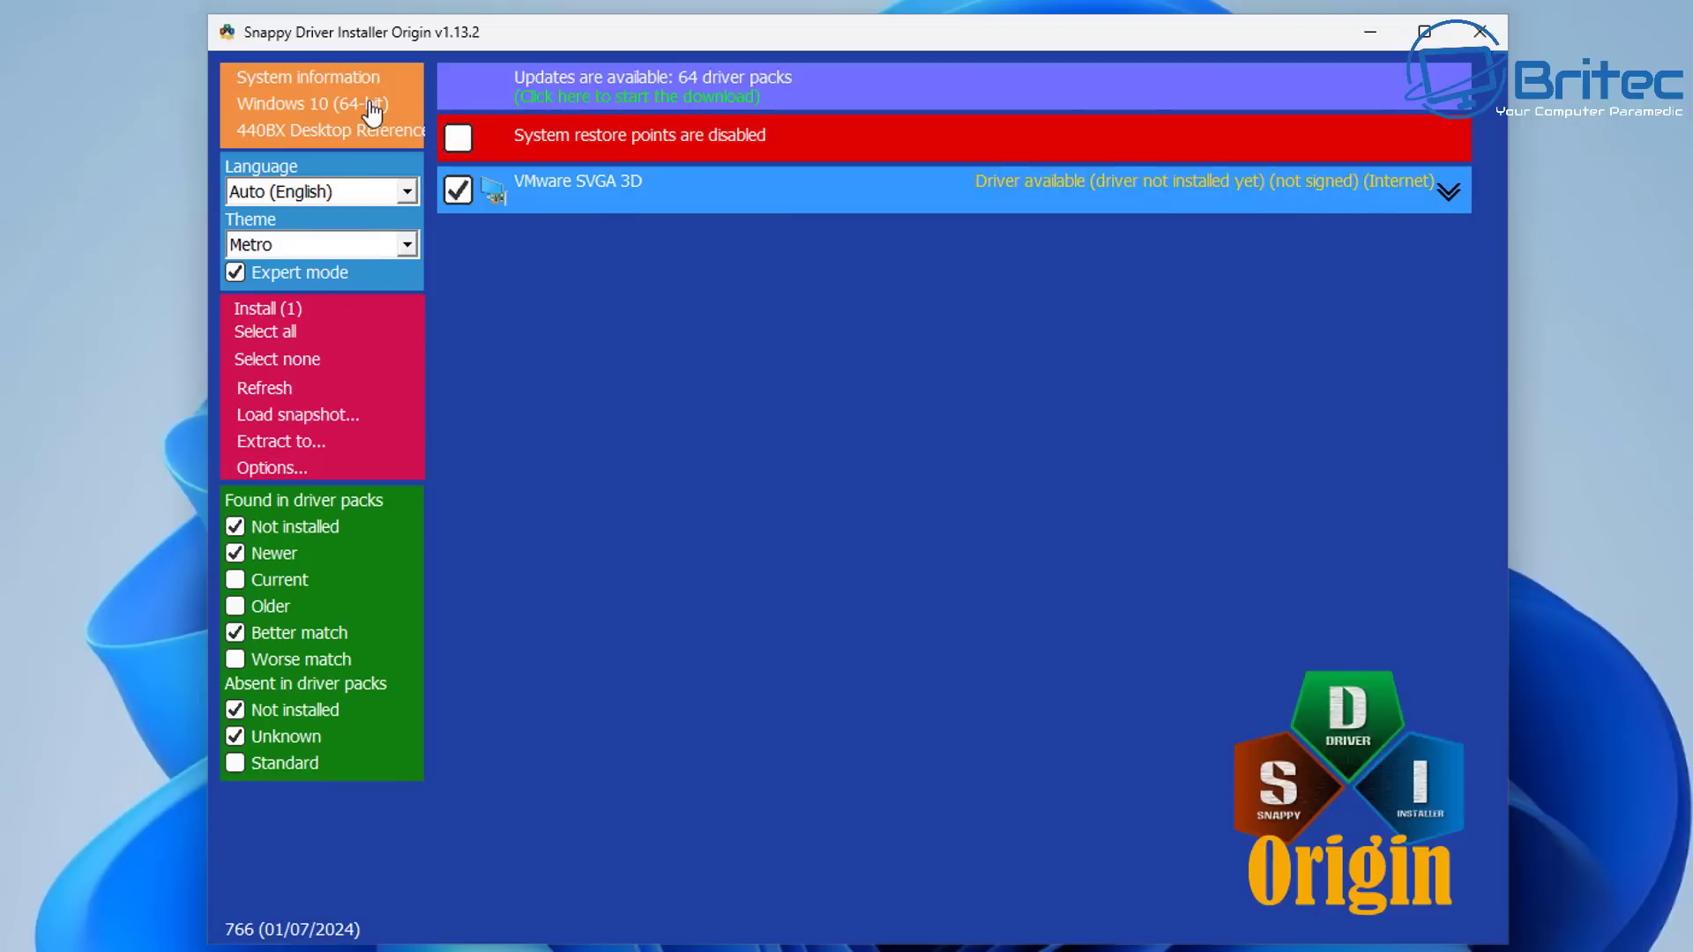
{"action": "left_click", "coordinate": [257, 310]}
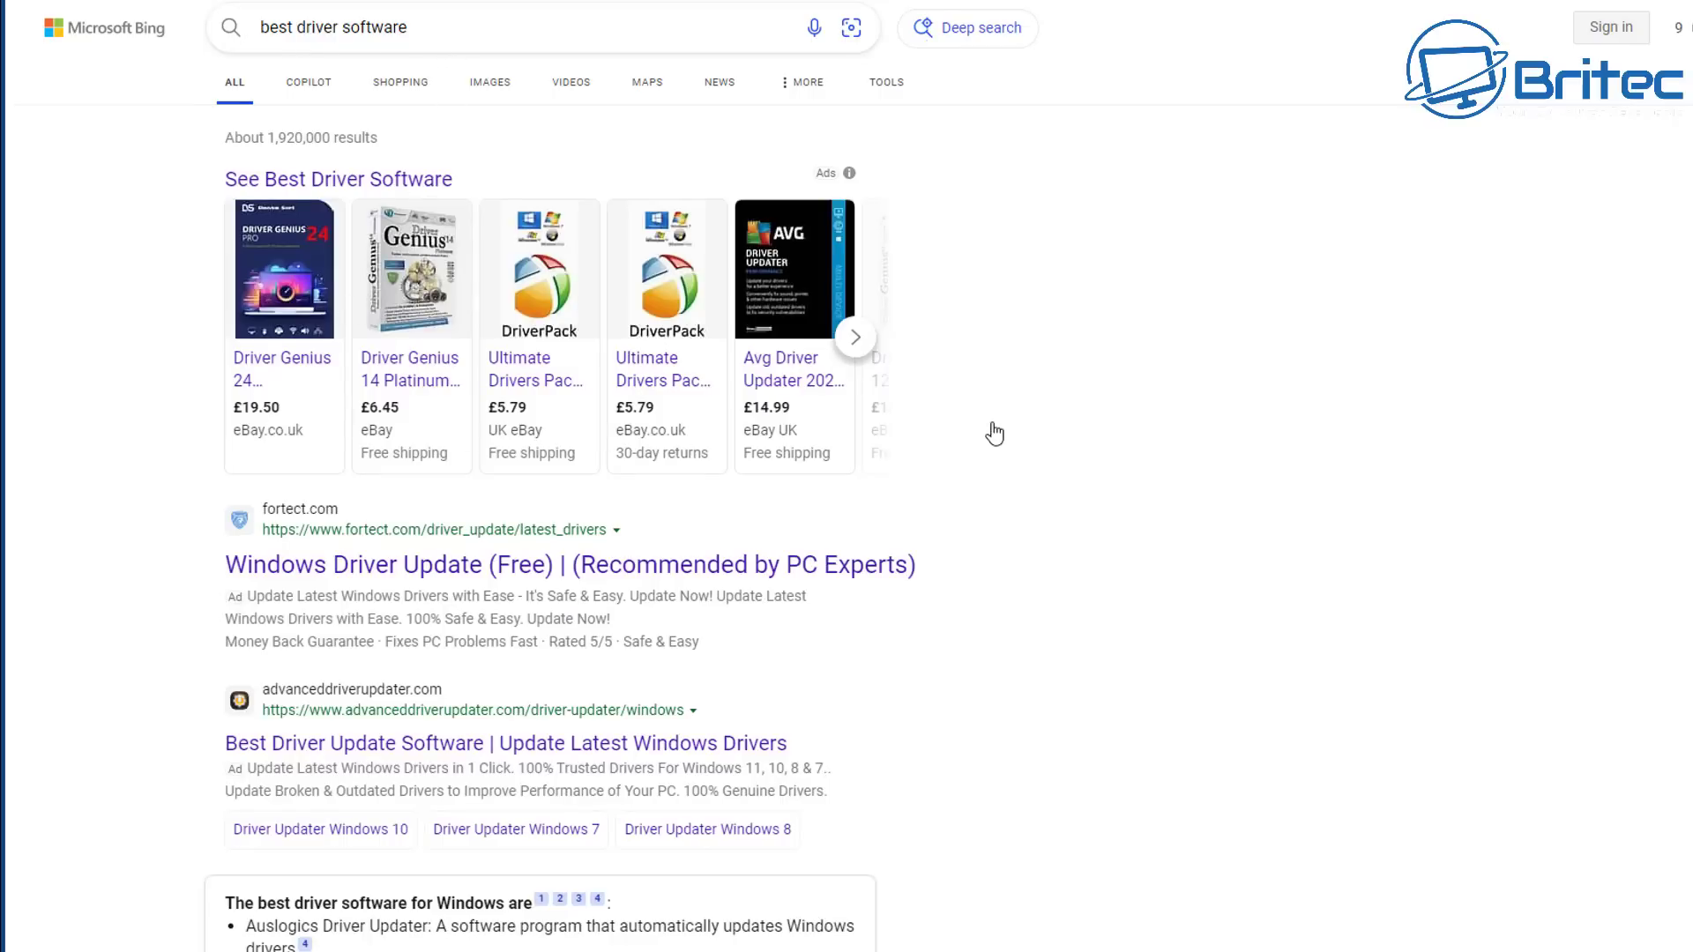
- Examine the Bing results for "best driver software", including the product ads, the list of recommended driver updaters and the related questions
{"action": "left_click", "coordinate": [855, 343]}
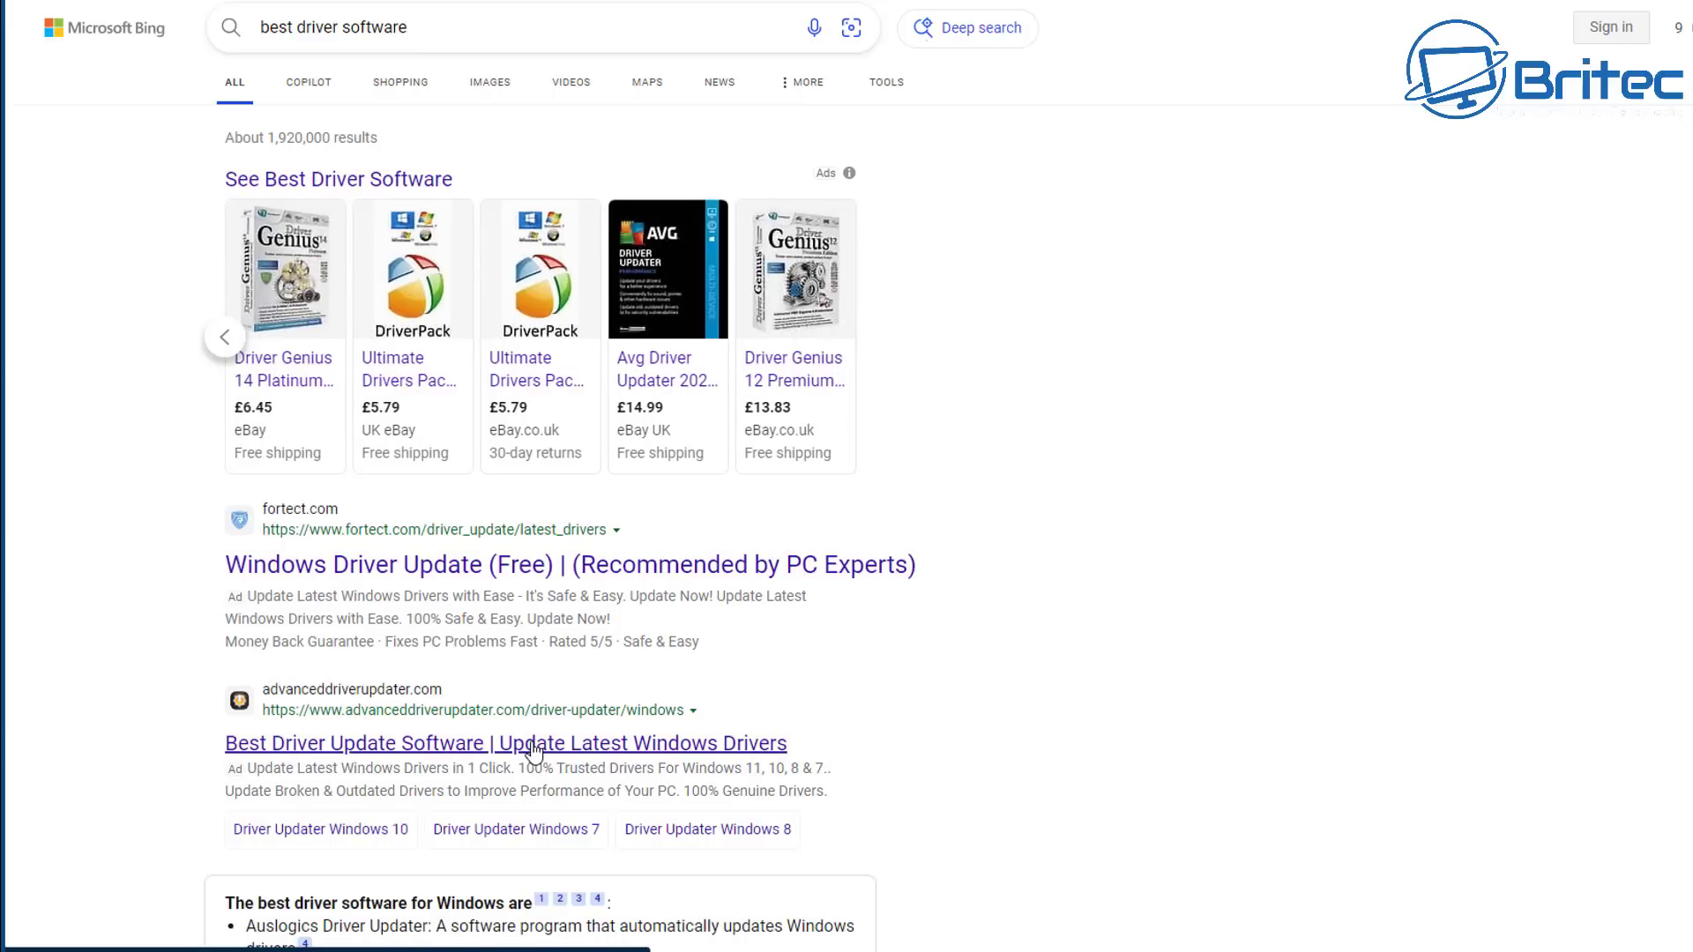
{"action": "scroll", "coordinate": [536, 772], "scroll_direction": "down", "scroll_amount": 3}
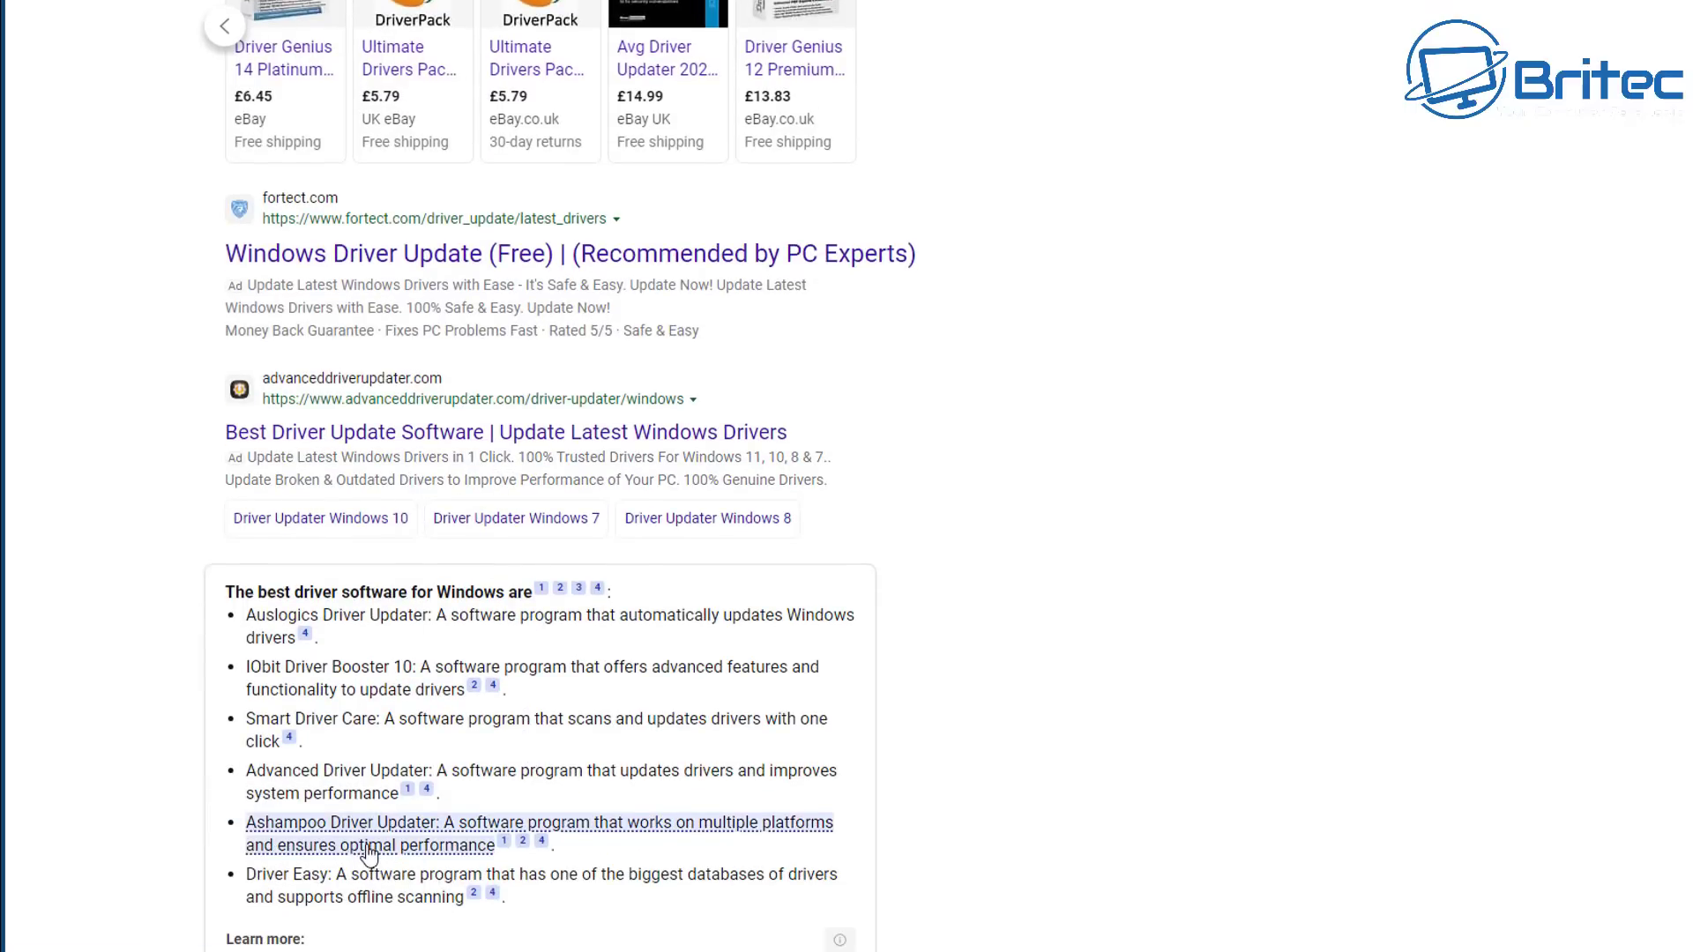
{"action": "scroll", "coordinate": [363, 843], "scroll_direction": "down", "scroll_amount": 2}
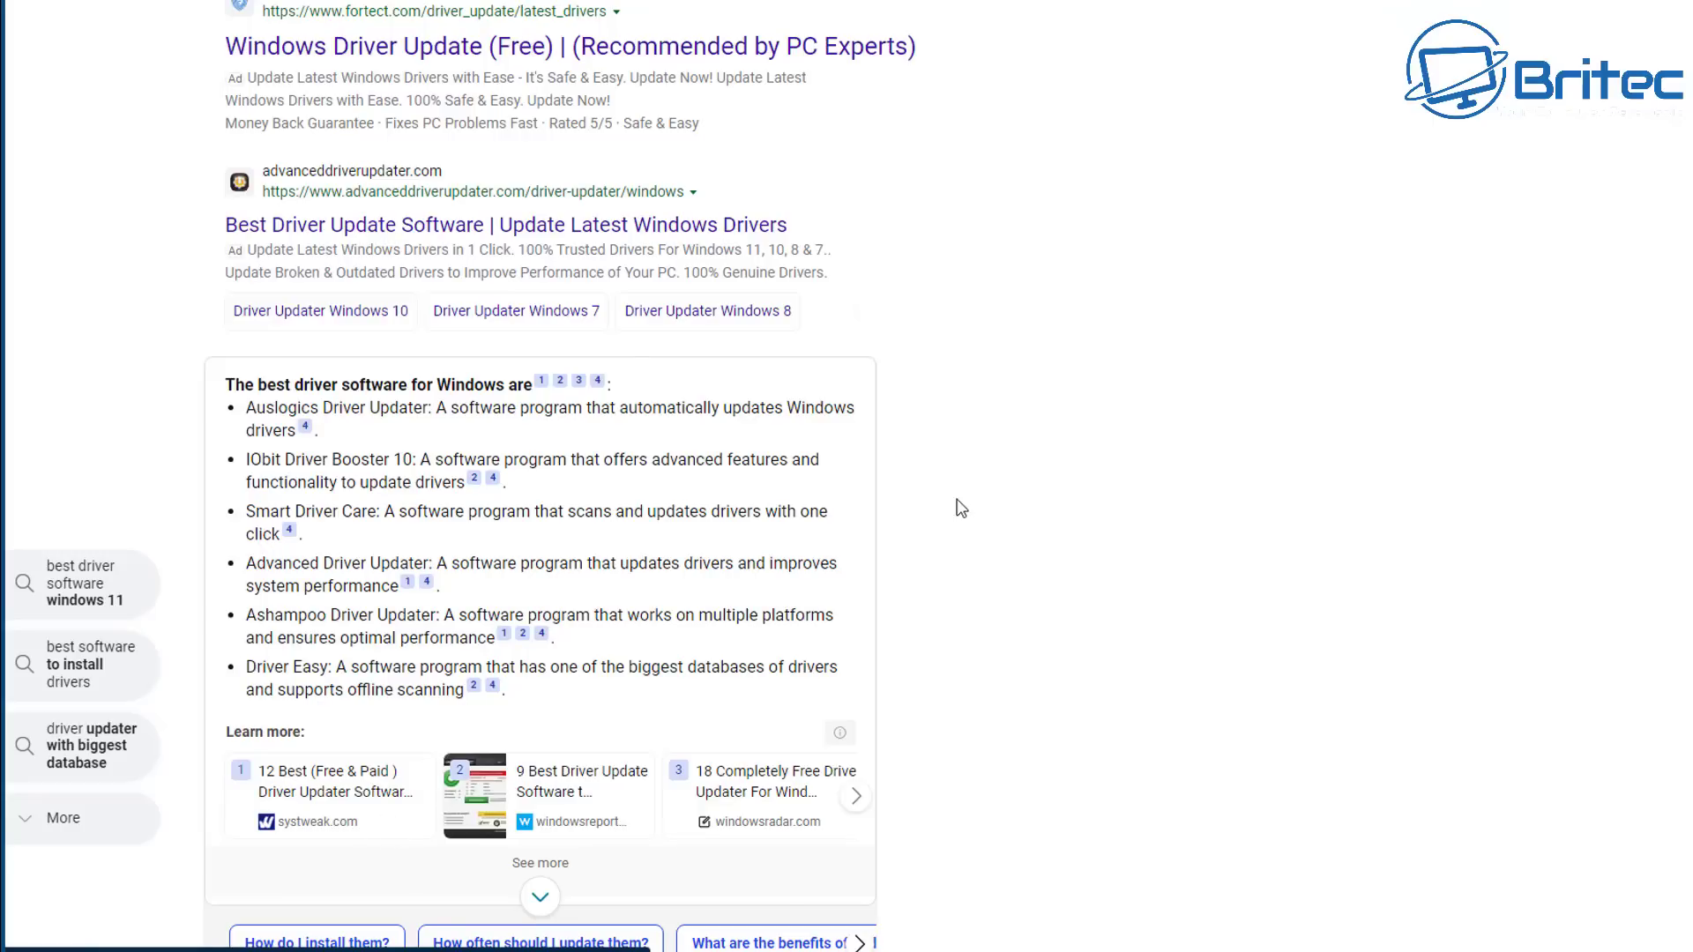
{"action": "scroll", "coordinate": [960, 516], "scroll_direction": "down", "scroll_amount": 2}
{"action": "scroll", "coordinate": [959, 516], "scroll_direction": "down", "scroll_amount": 2}
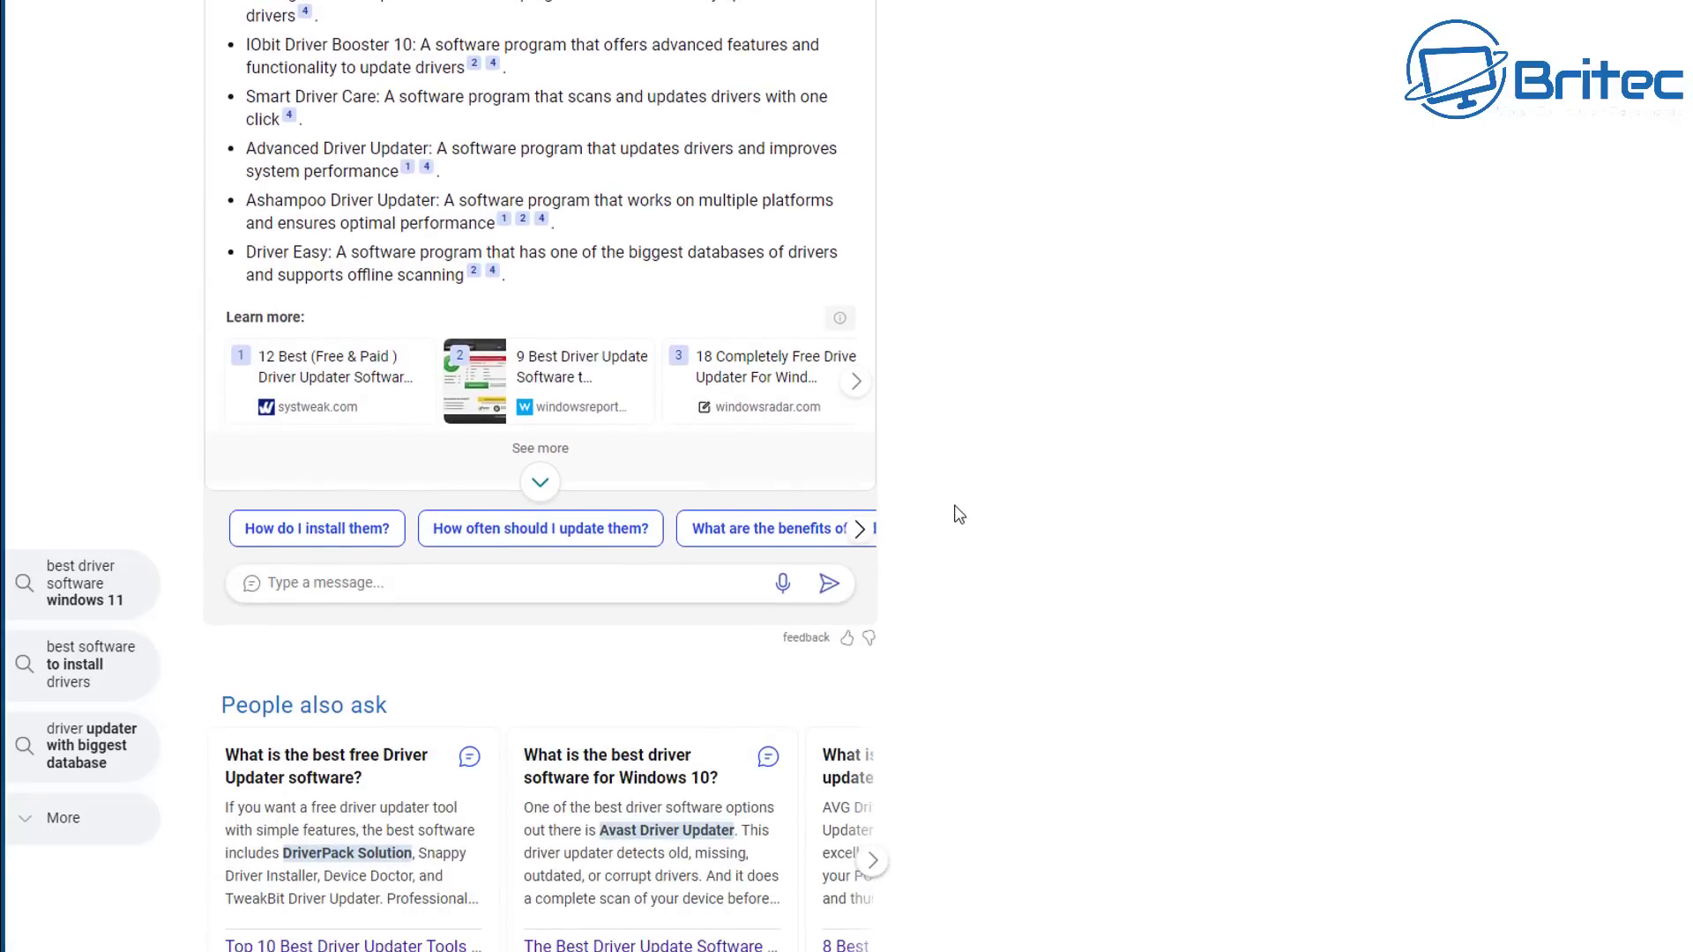
{"action": "scroll", "coordinate": [959, 516], "scroll_direction": "down", "scroll_amount": 4}
{"action": "scroll", "coordinate": [960, 515], "scroll_direction": "down", "scroll_amount": 1}
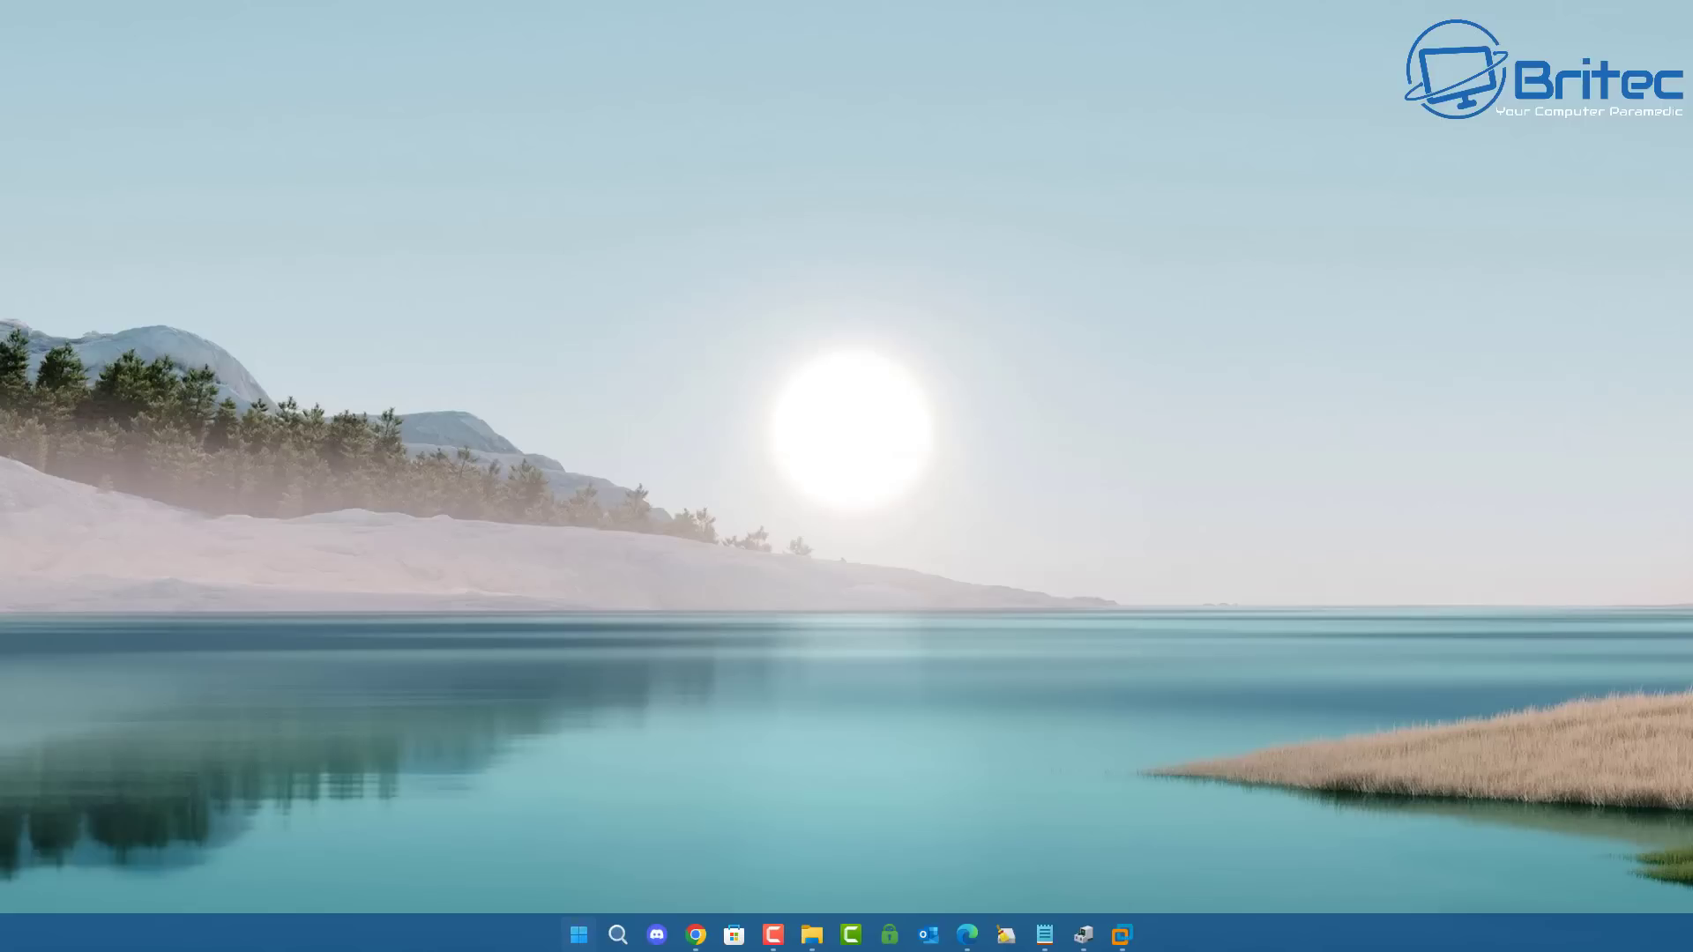
- Find and open System Information in Windows, and look up the motherboard model under BaseBoard Product
{"action": "key", "text": "super"}
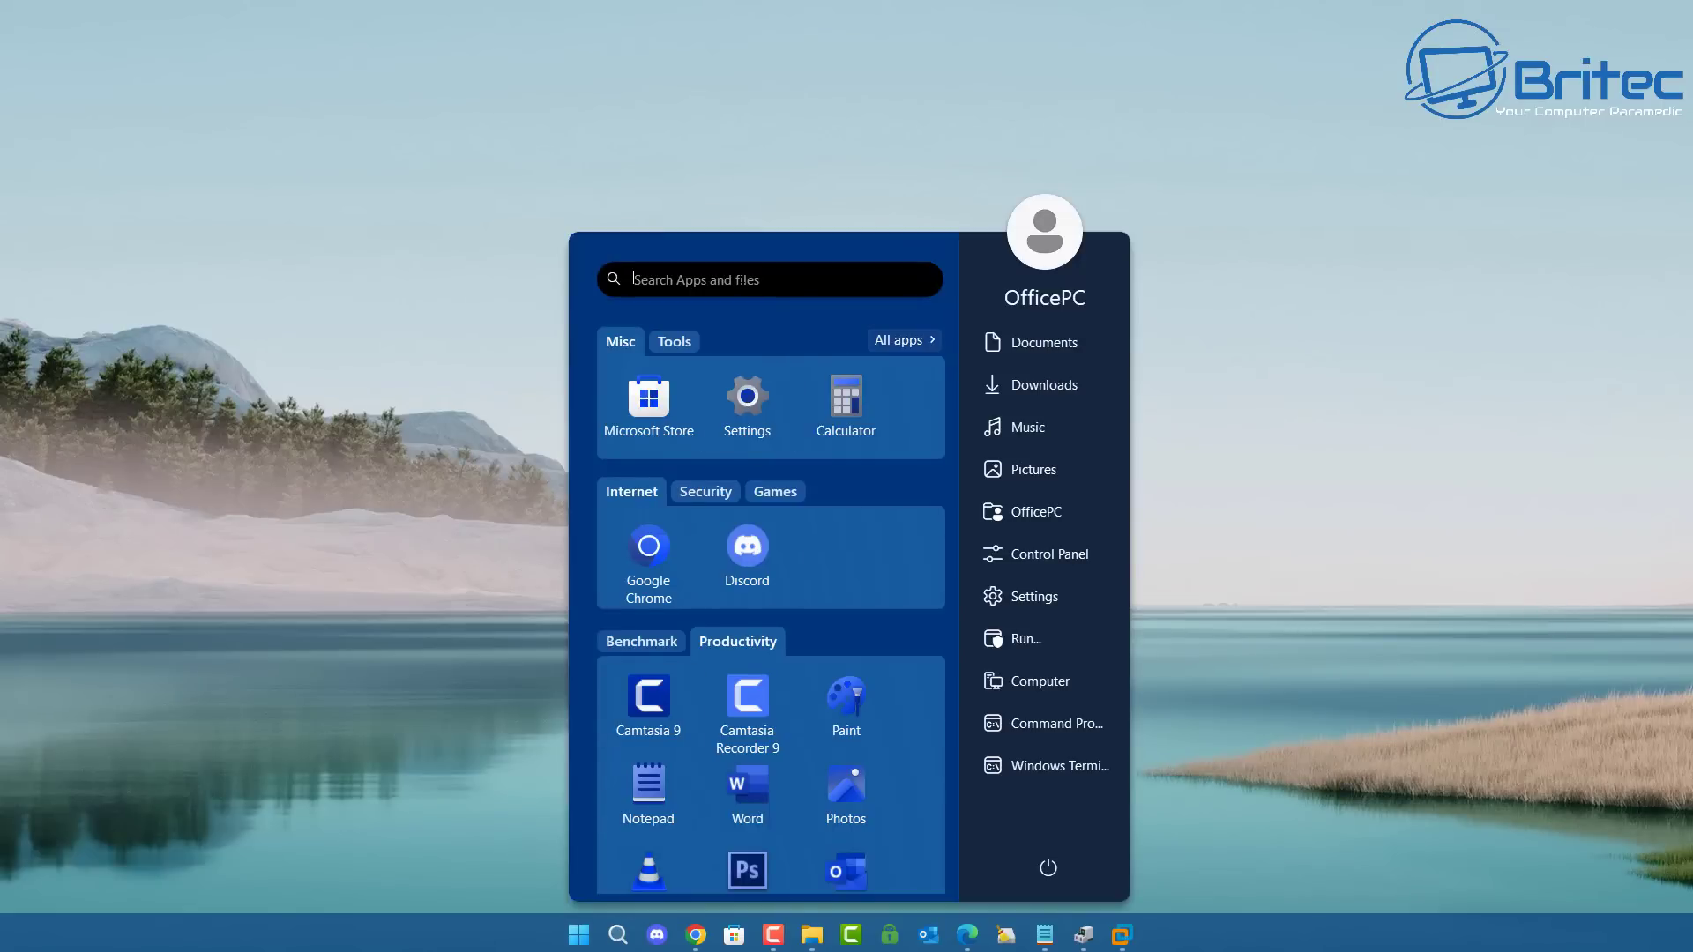
{"action": "type", "text": "system i"}
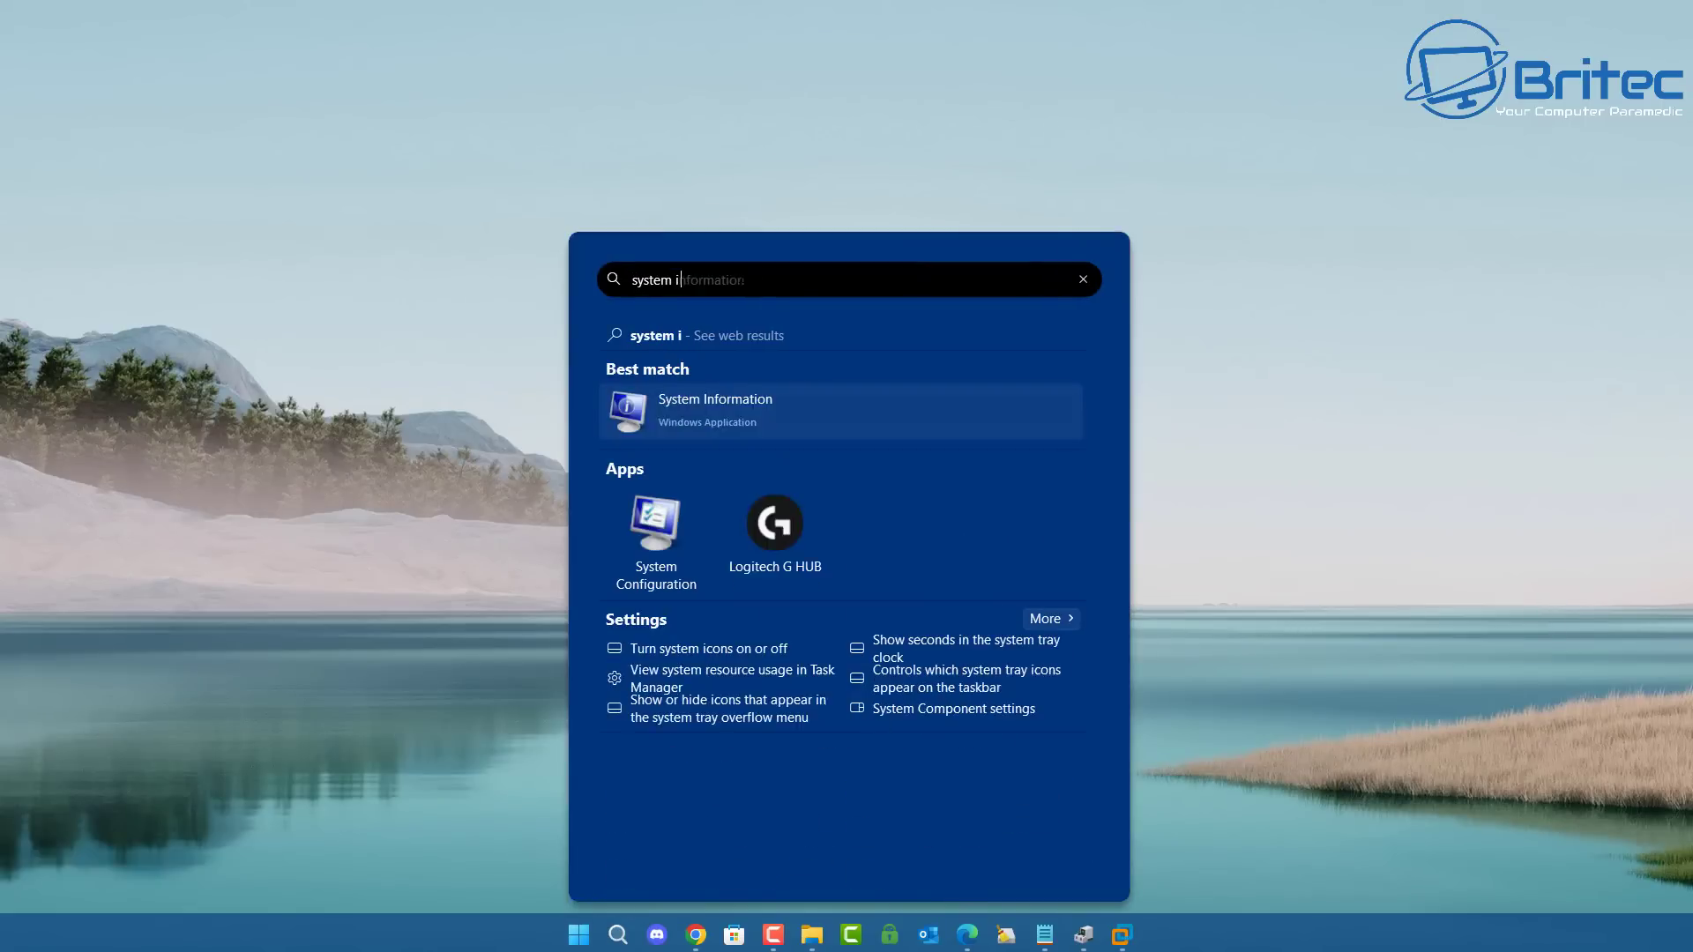
{"action": "type", "text": "nfio"}
{"action": "key", "text": "BackSpace"}
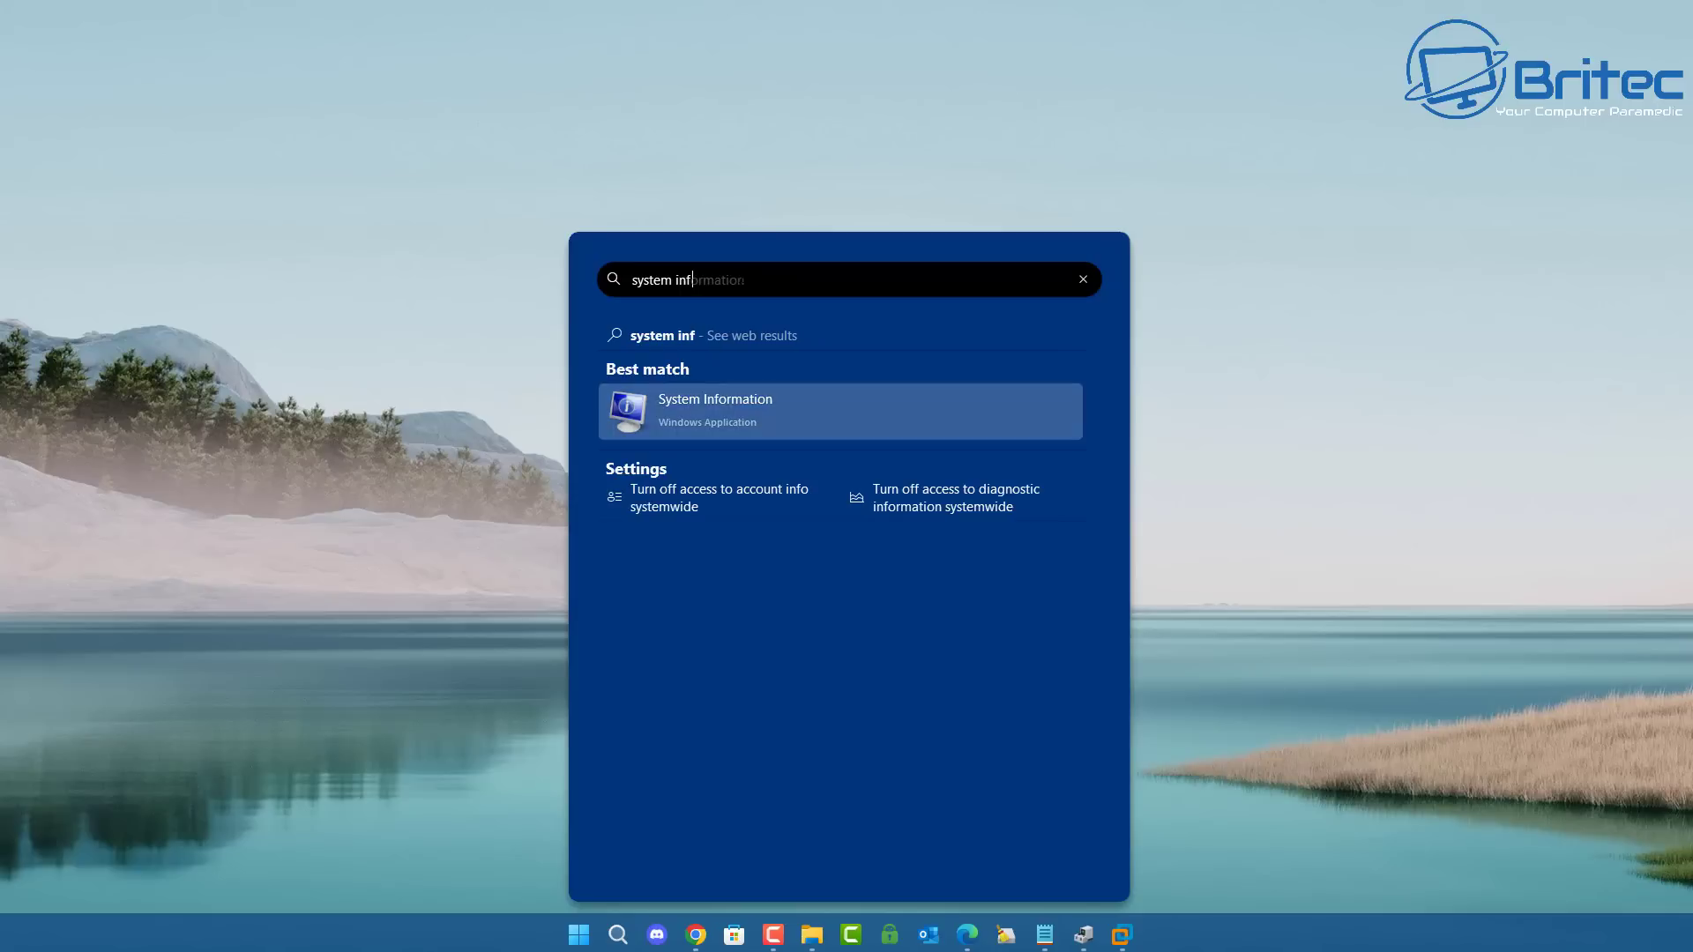
{"action": "type", "text": "o"}
{"action": "left_click", "coordinate": [714, 410]}
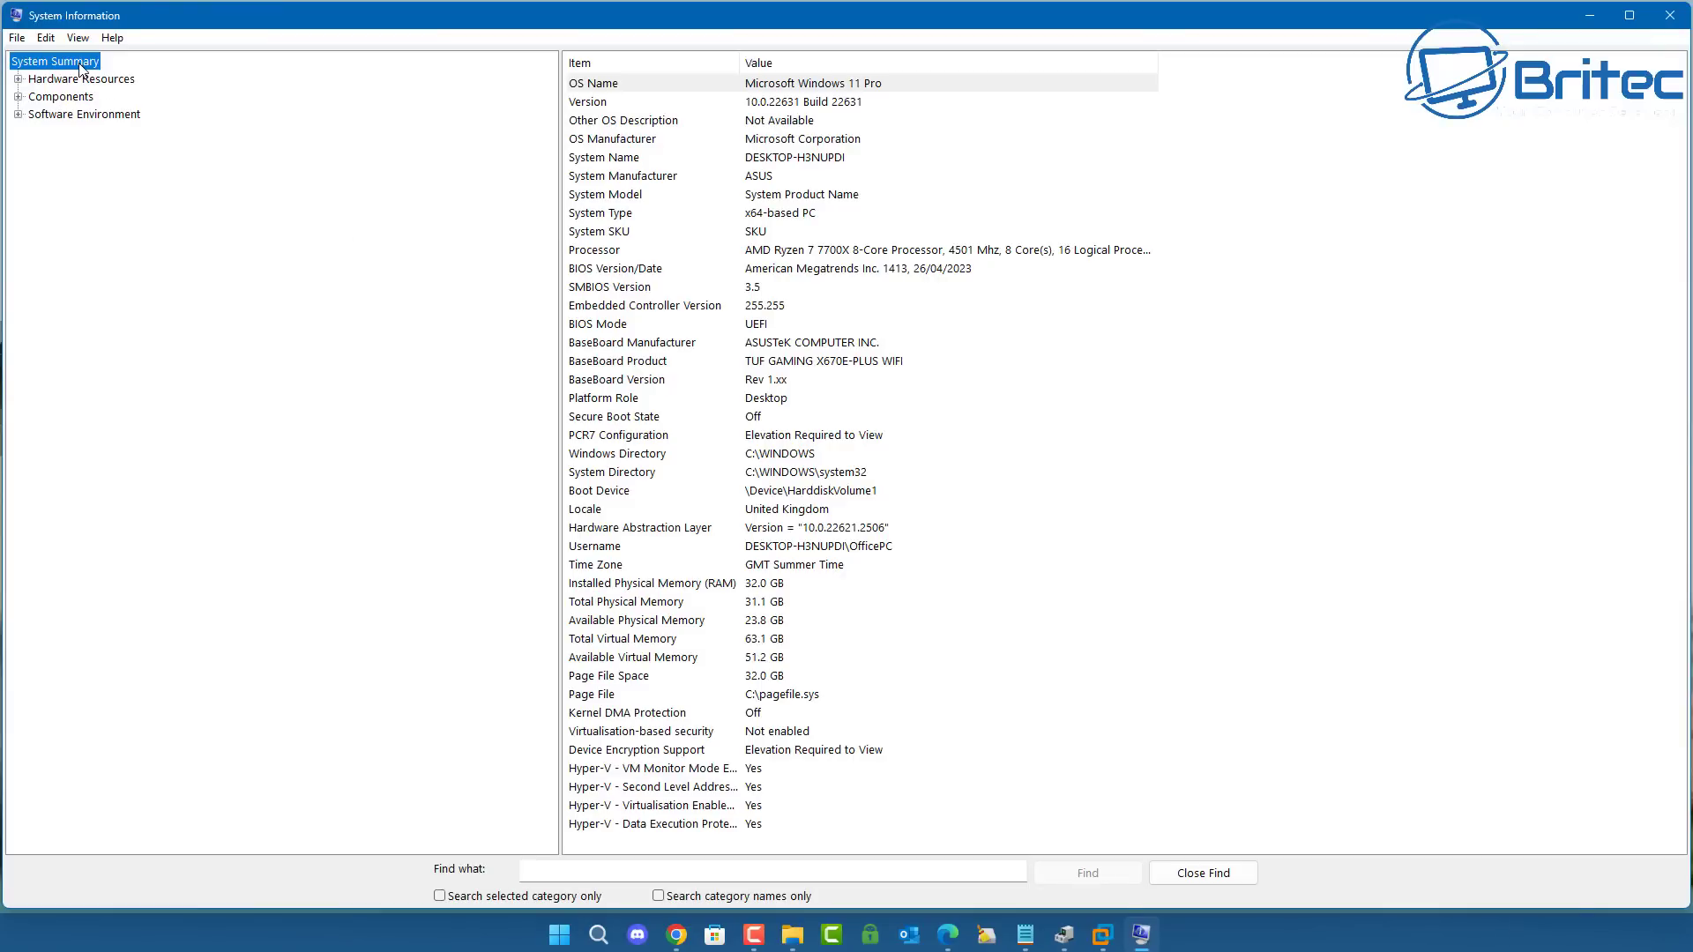
{"action": "left_click", "coordinate": [785, 363]}
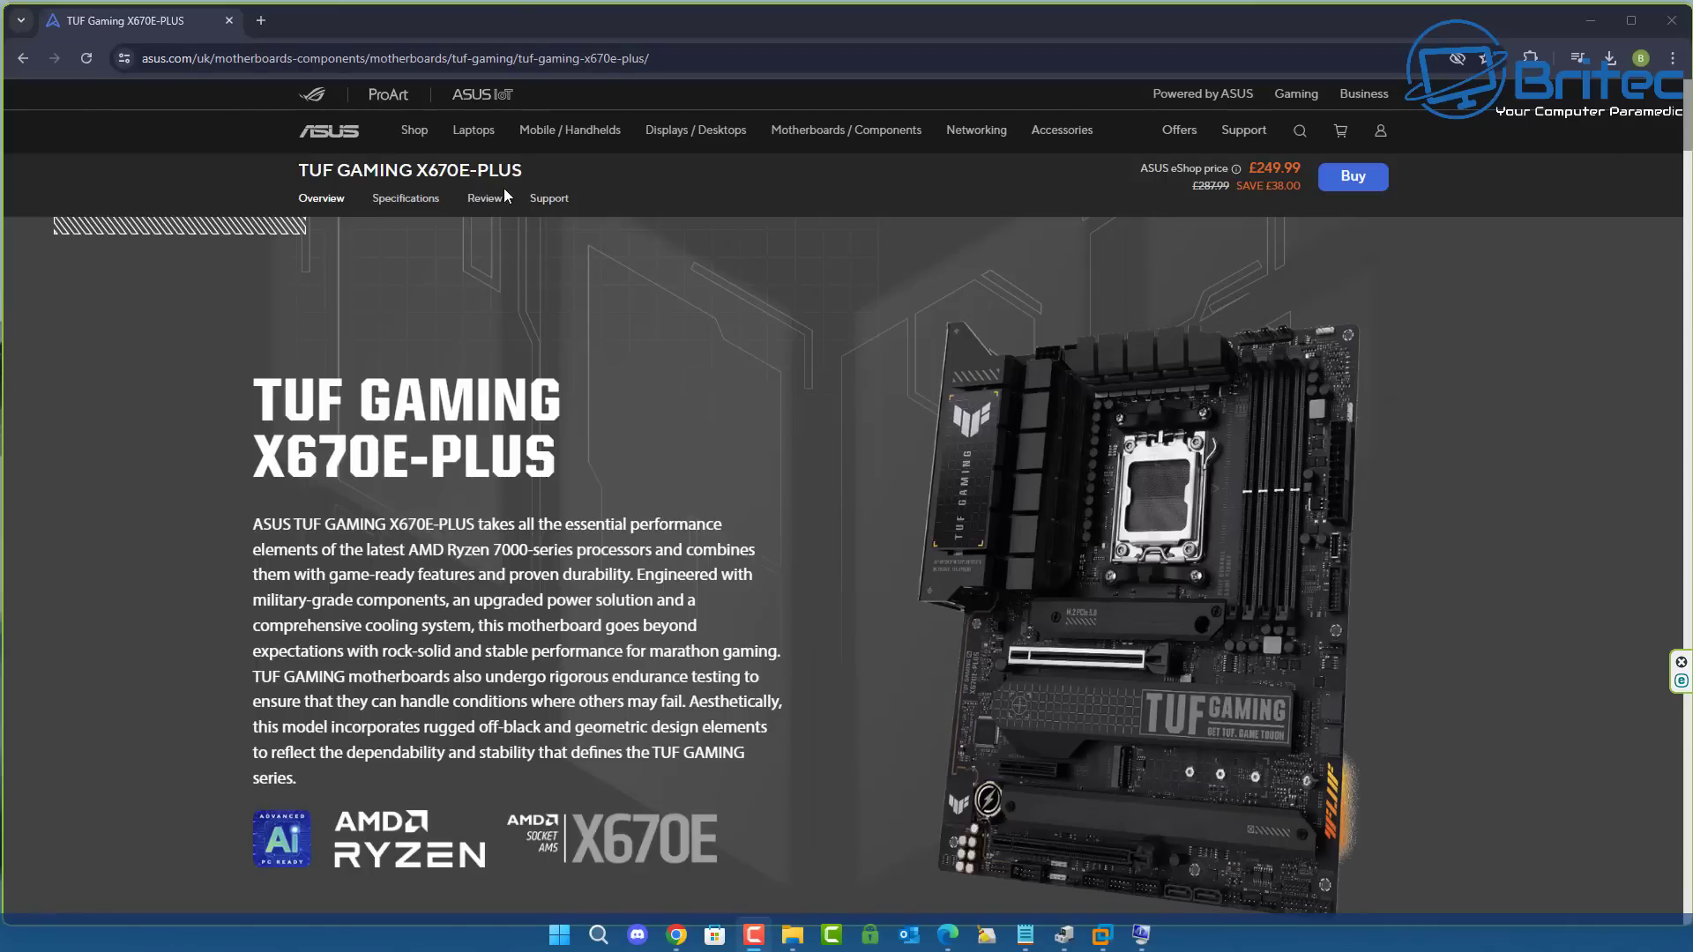
- In Chrome, open the Driver & Tools support page for the ASUS TUF GAMING X670E-PLUS and check the operating system choice
{"action": "left_click", "coordinate": [547, 209]}
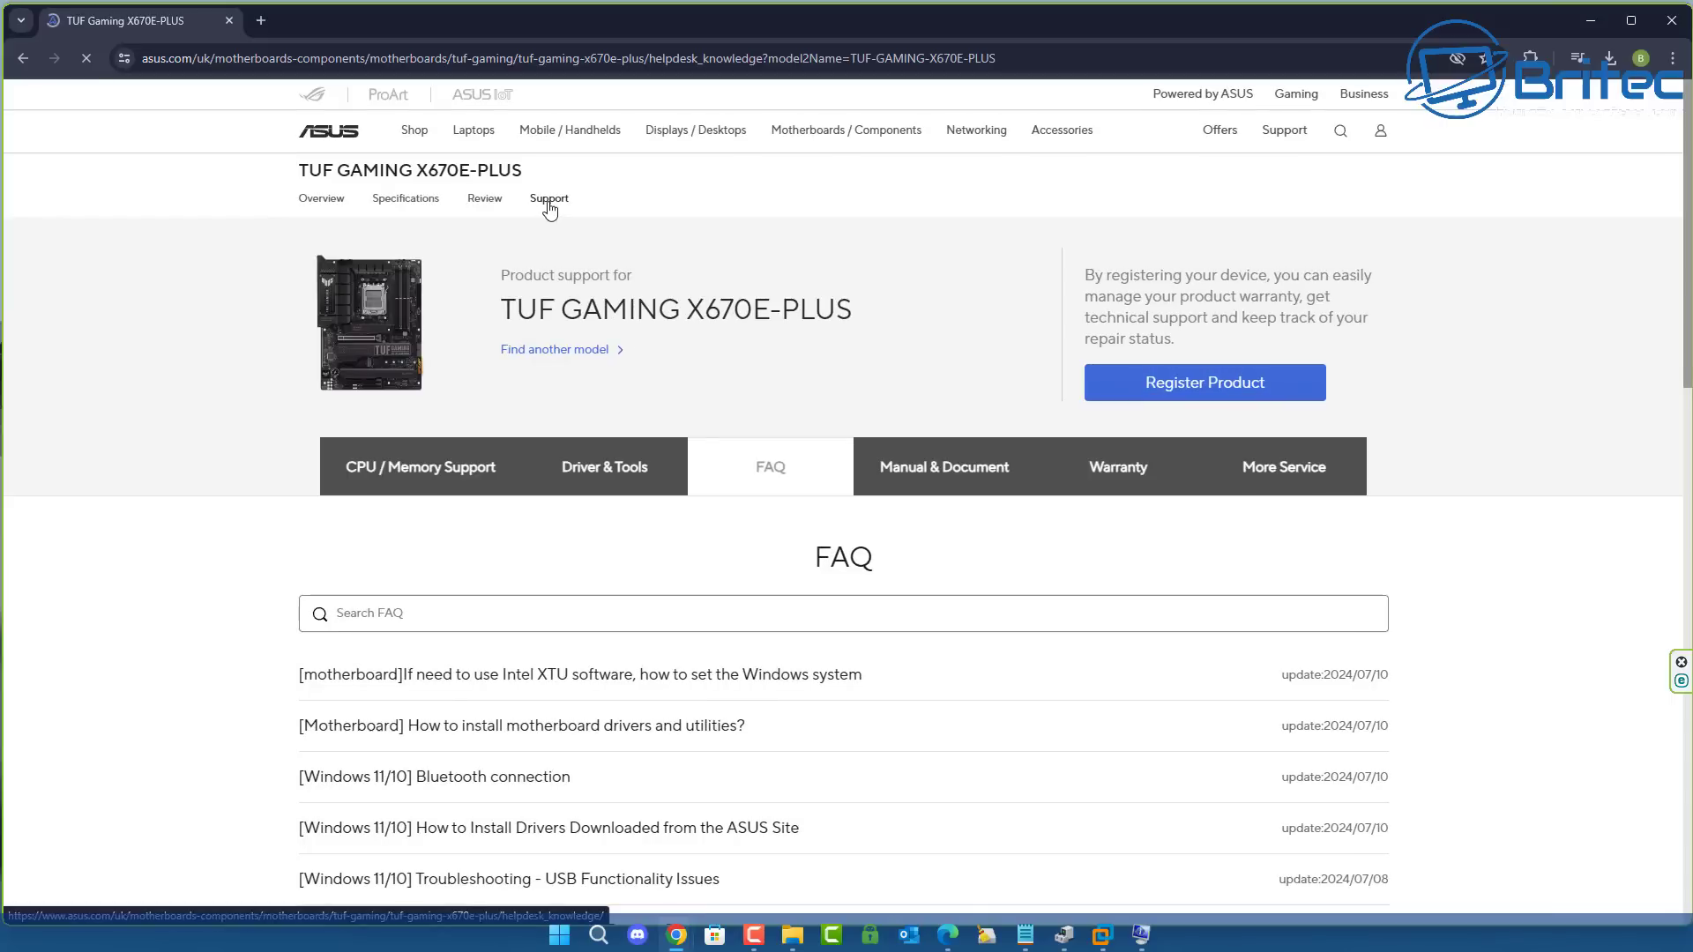
{"action": "left_click", "coordinate": [617, 478]}
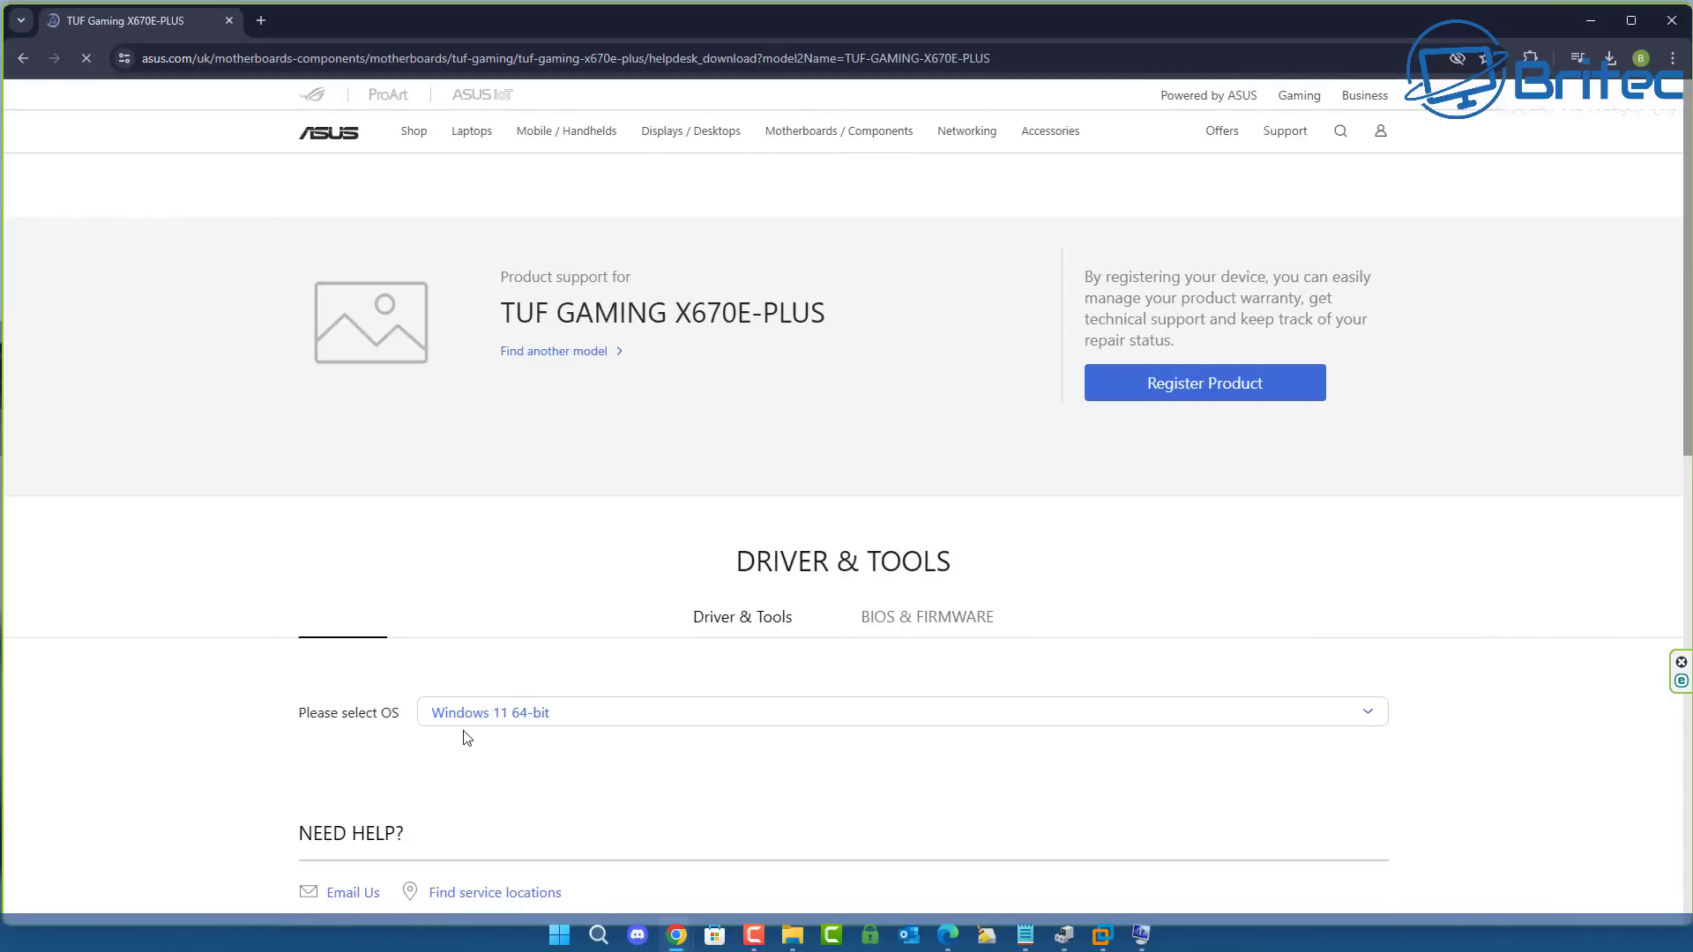
{"action": "left_click", "coordinate": [1373, 712]}
{"action": "left_click", "coordinate": [1373, 713]}
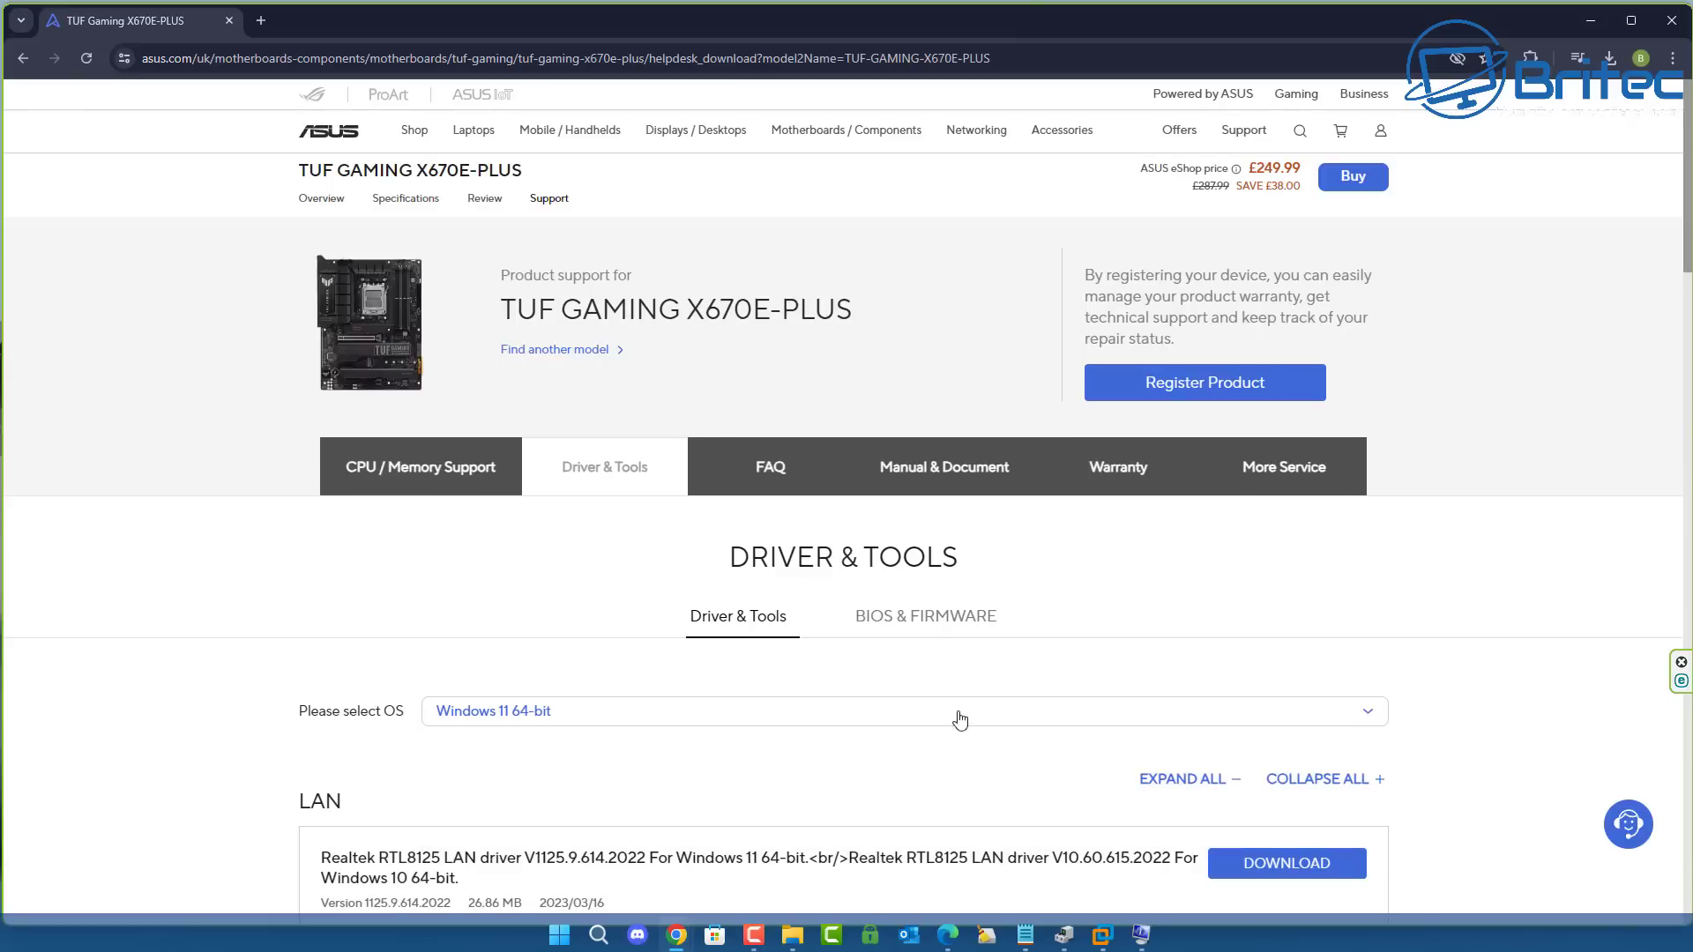
- Show all Audio downloads for the motherboard and download Realtek Audio Driver V6.0.9448.1 for Windows 10/11 64-bit
{"action": "middle_click", "coordinate": [1606, 317]}
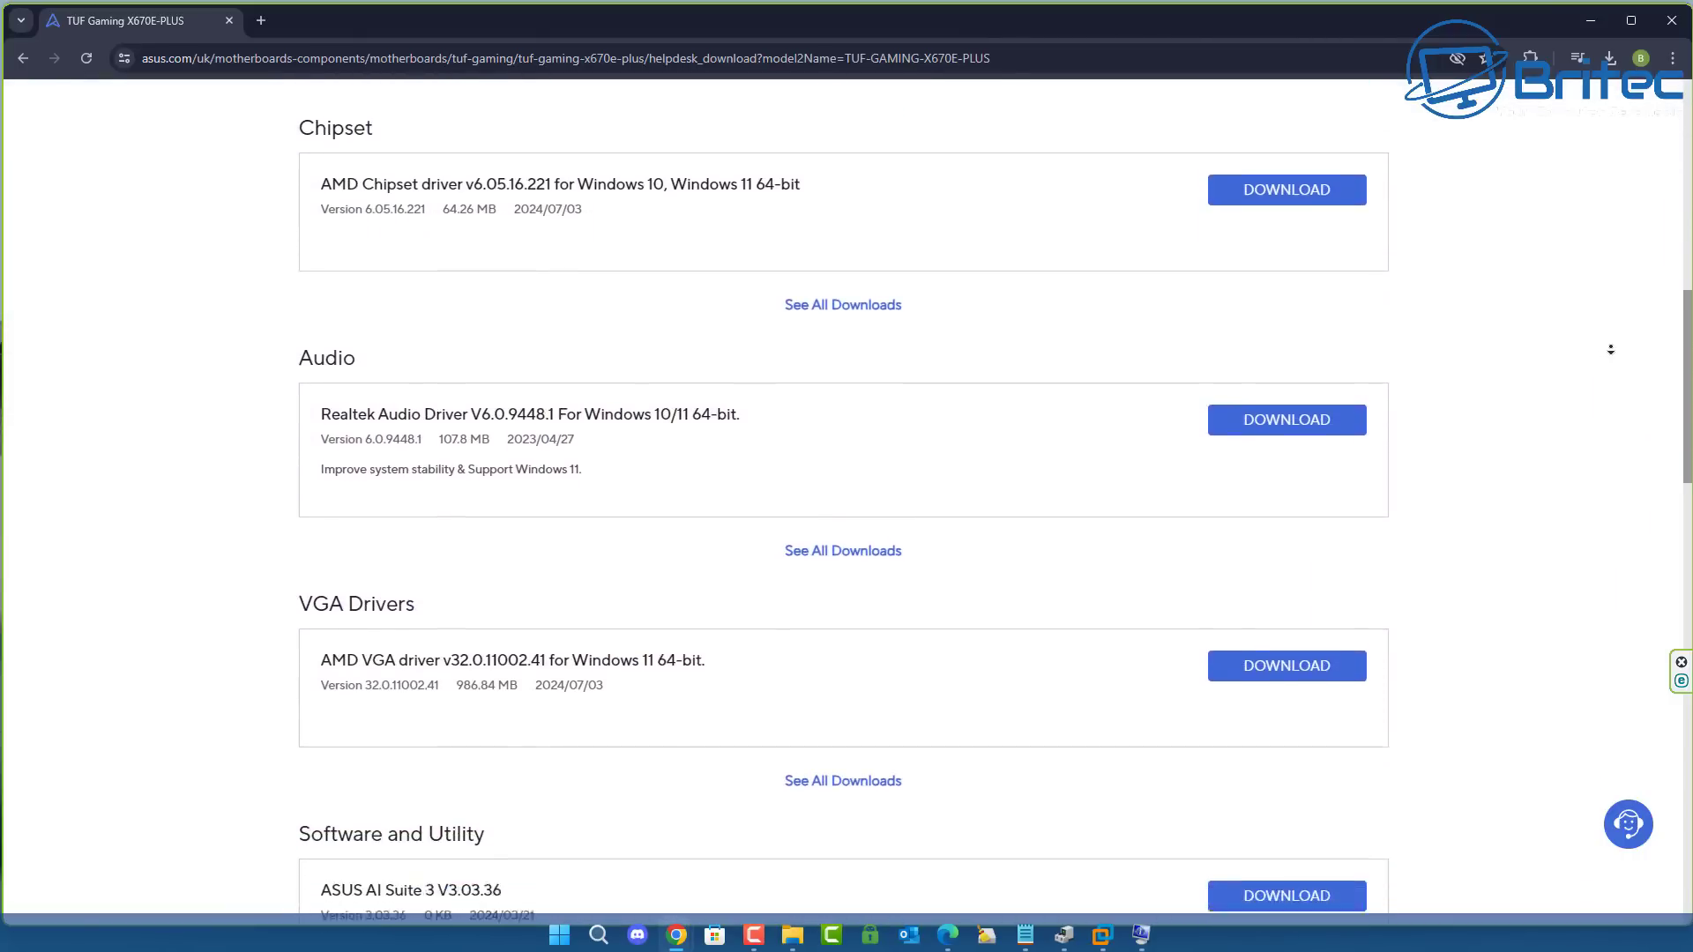
{"action": "middle_click", "coordinate": [1045, 340]}
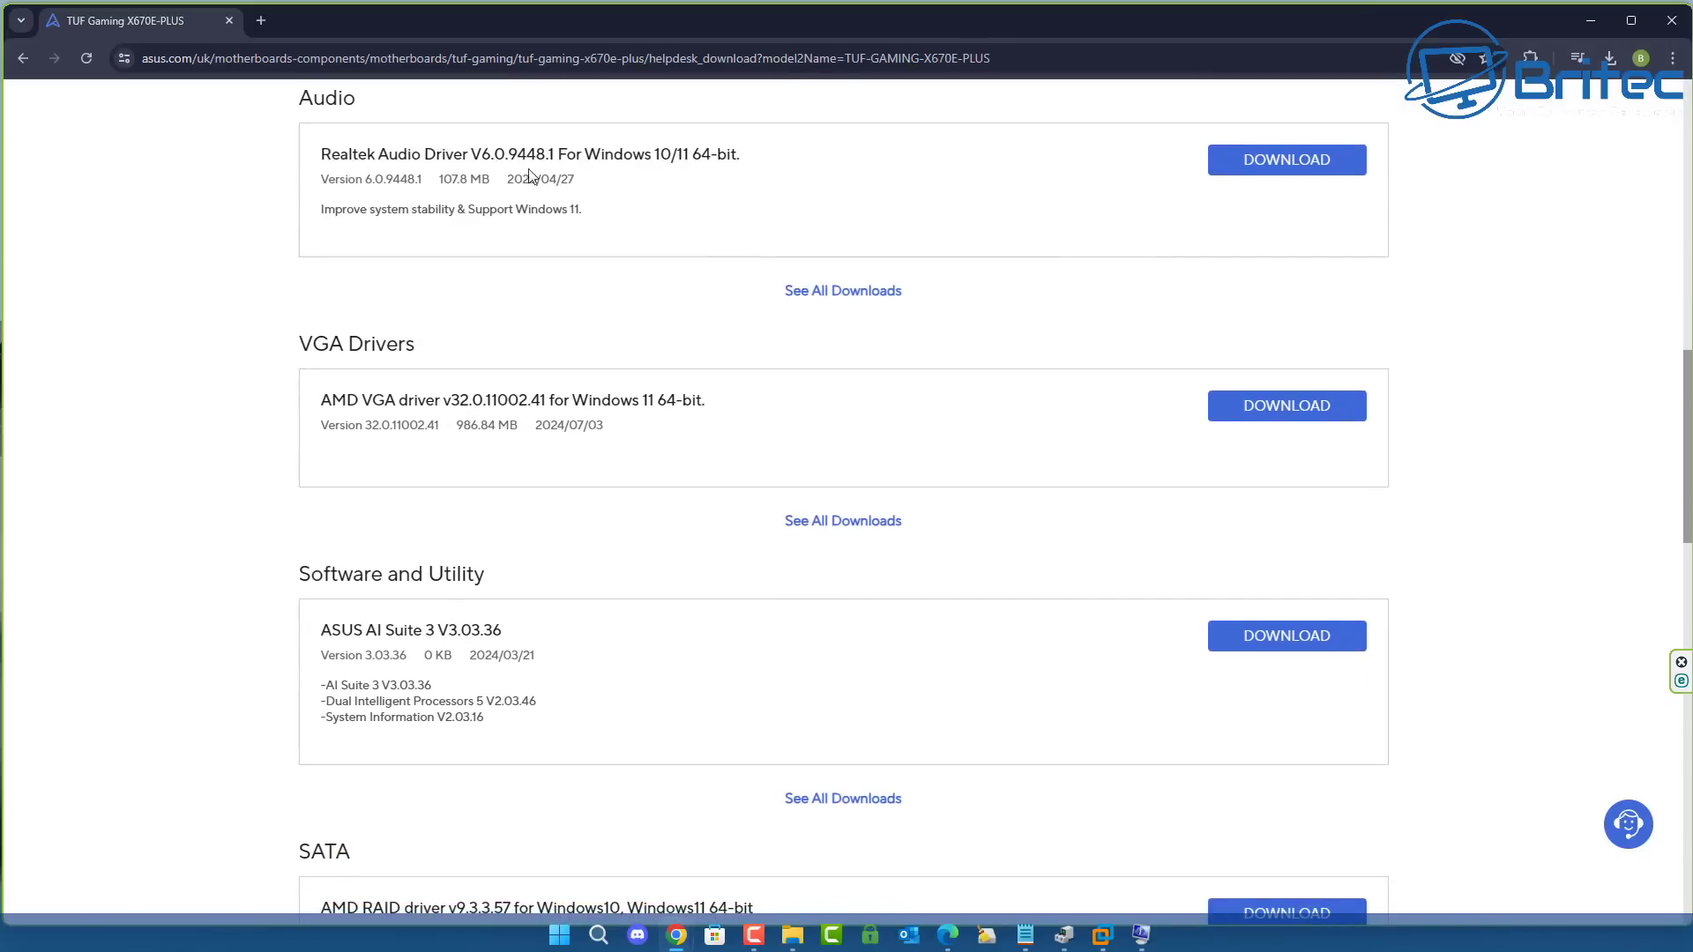
{"action": "left_click", "coordinate": [847, 298]}
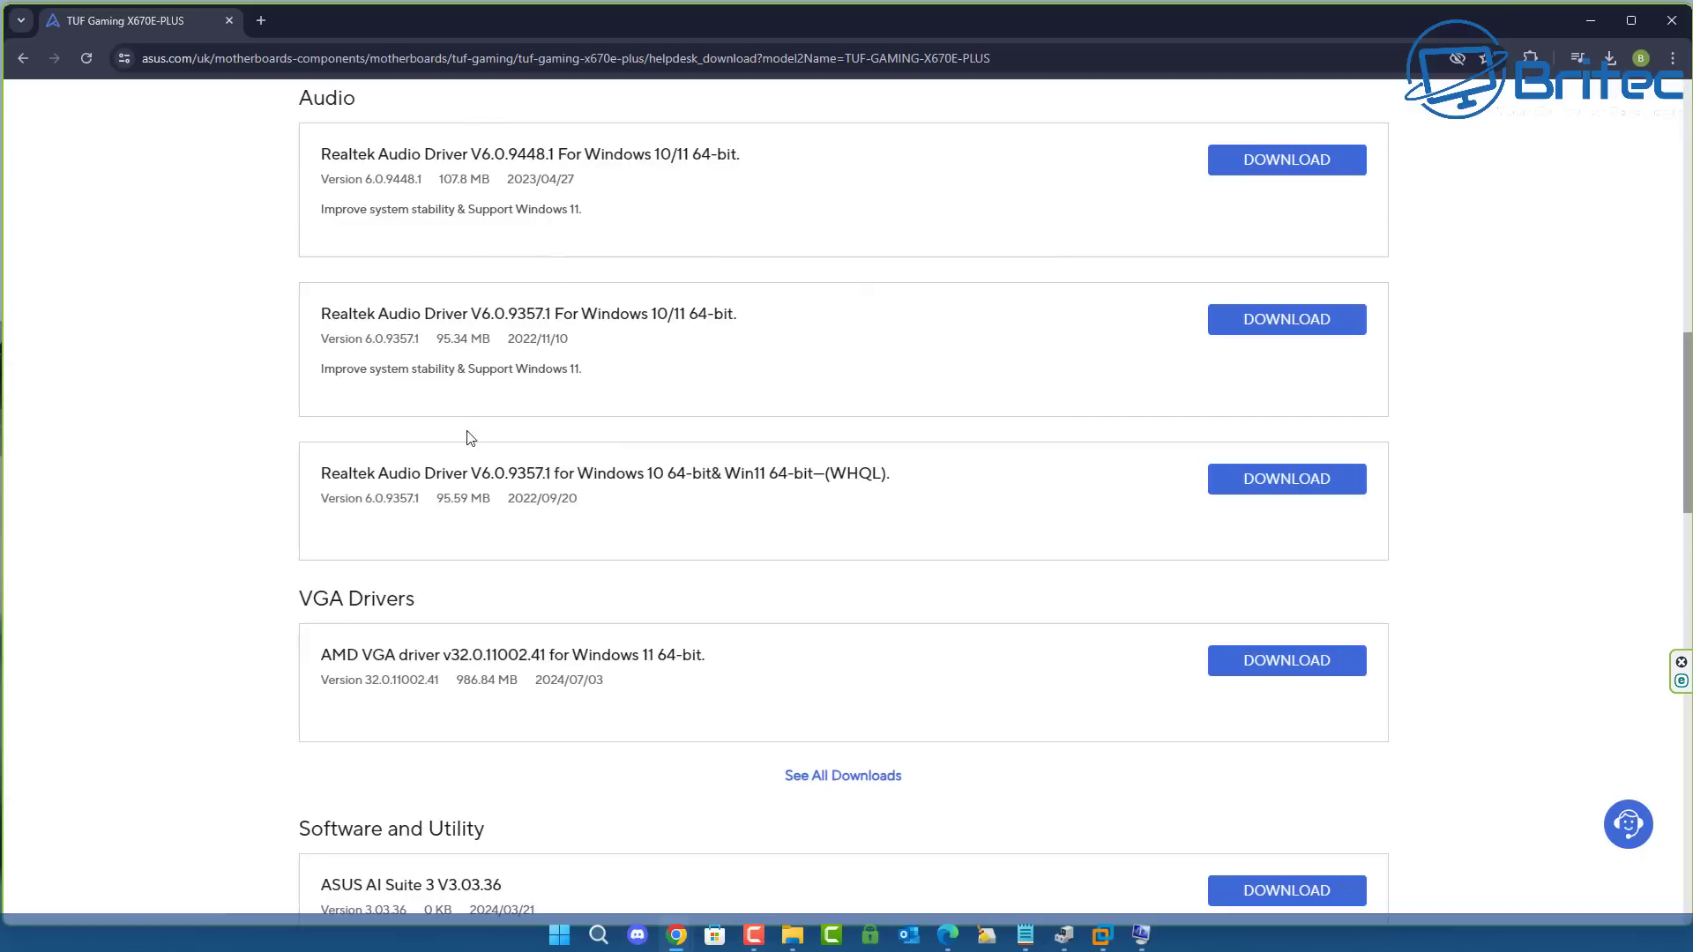
{"action": "left_click", "coordinate": [1293, 168]}
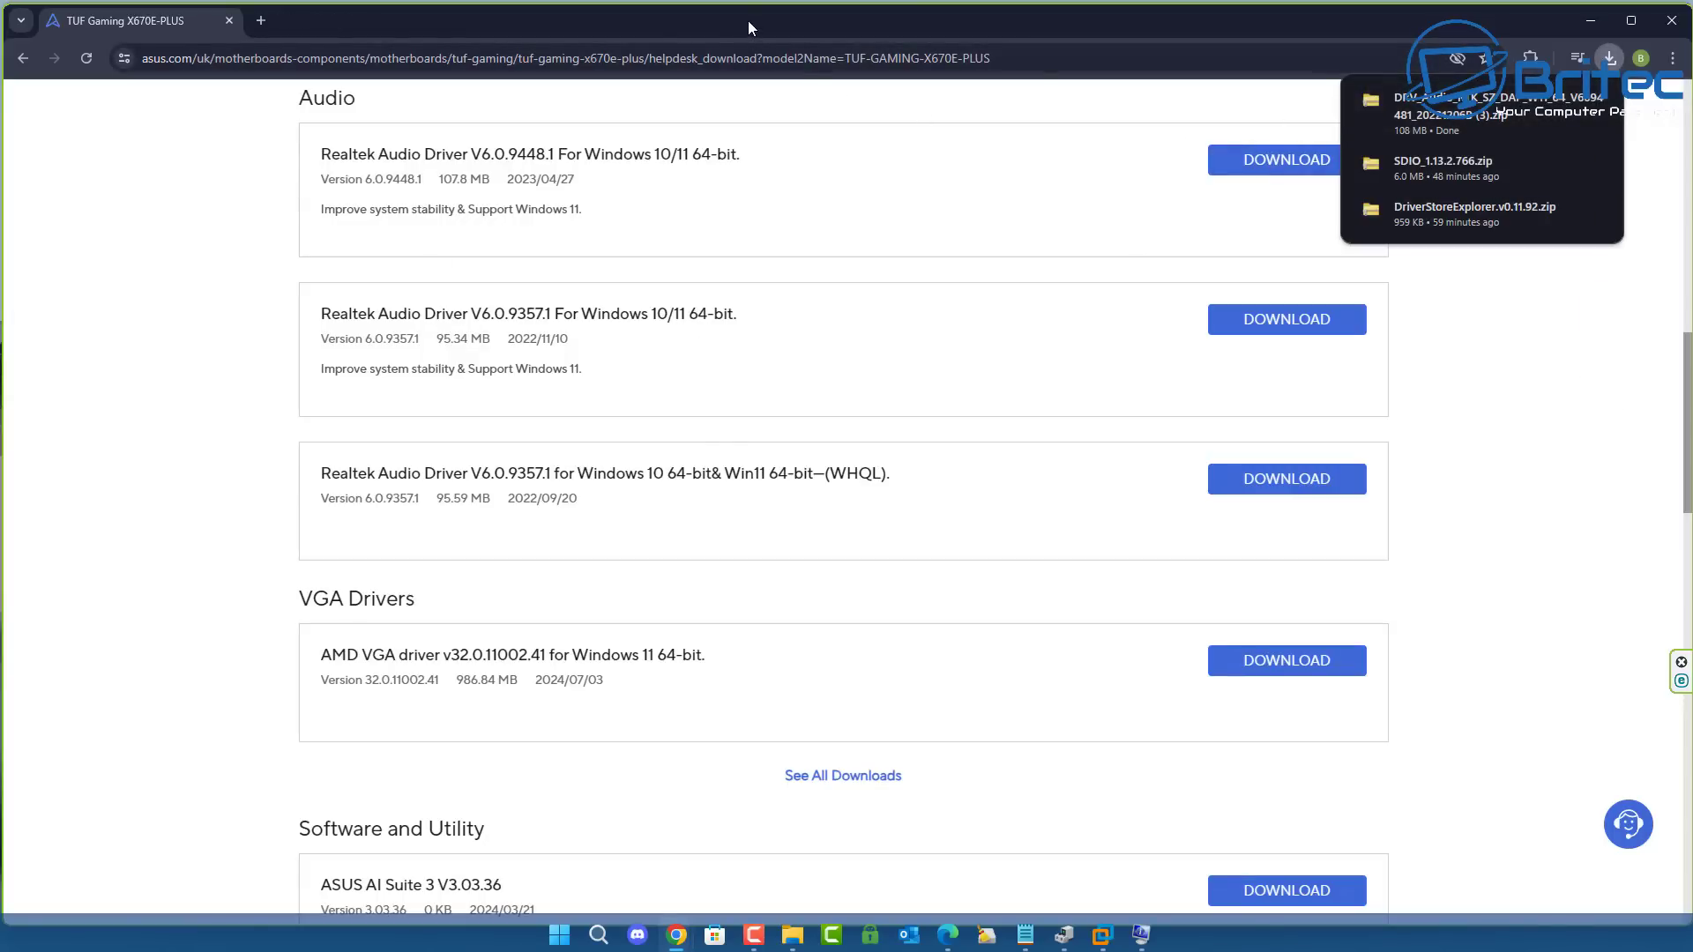
- Open the motherboard's BIOS & Firmware downloads and examine the available BIOS release
{"action": "left_click_drag", "start_coordinate": [1681, 436], "coordinate": [1691, 157]}
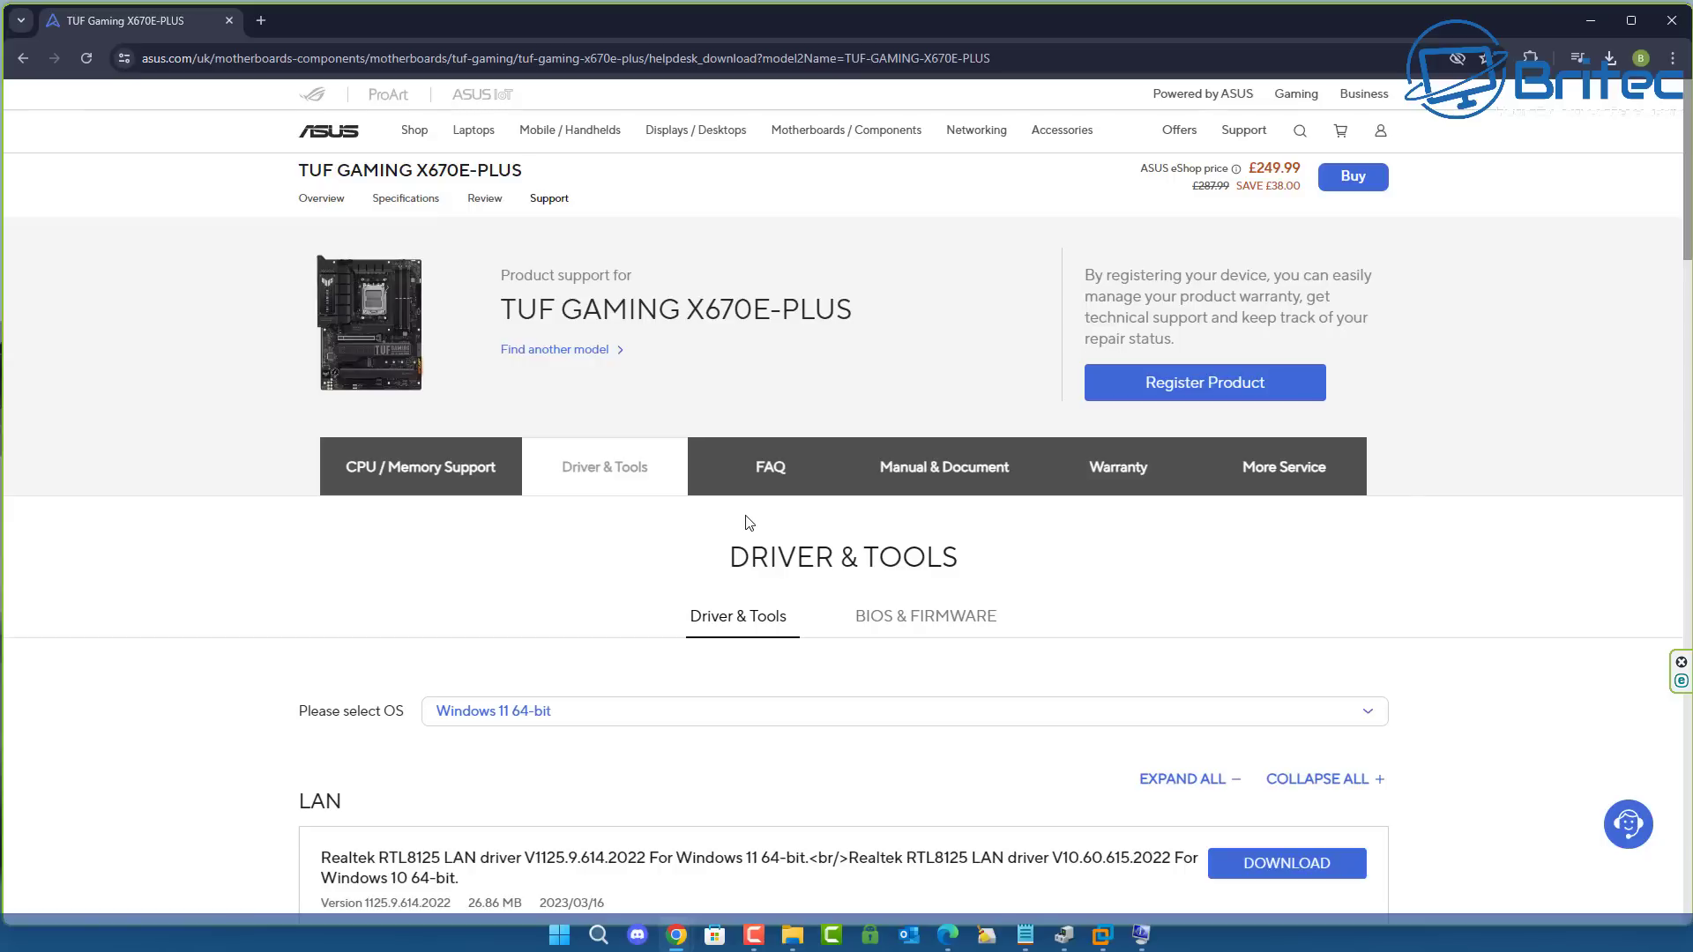
{"action": "left_click", "coordinate": [941, 622]}
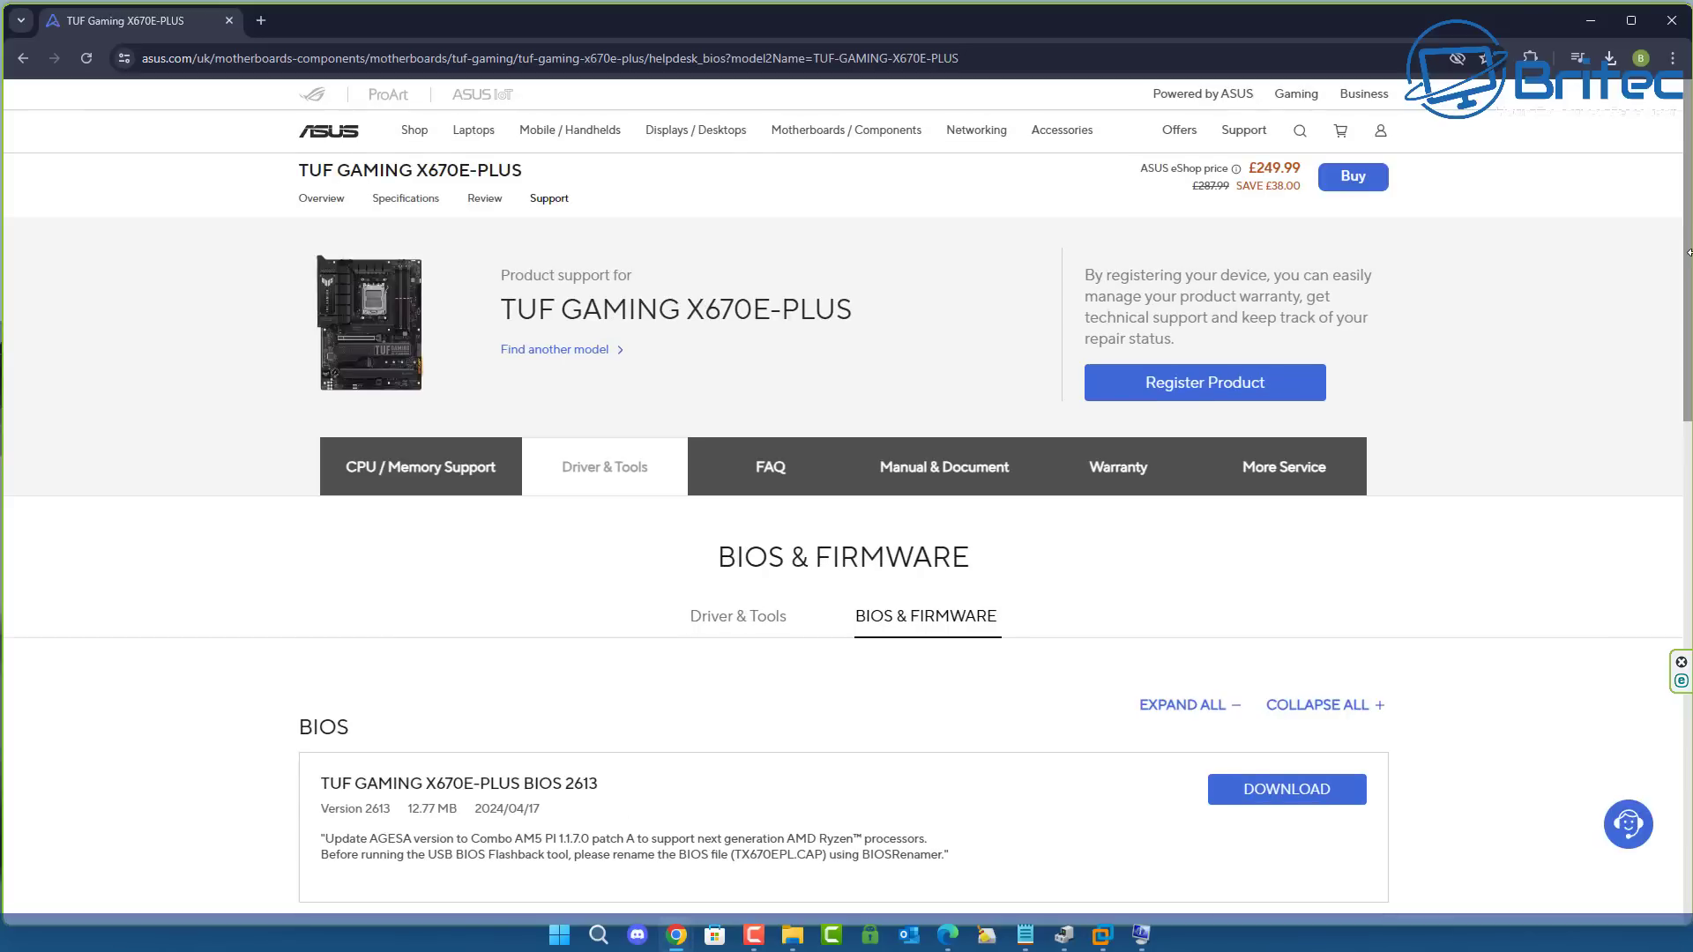
{"action": "scroll", "coordinate": [1686, 230], "scroll_direction": "down", "scroll_amount": 4}
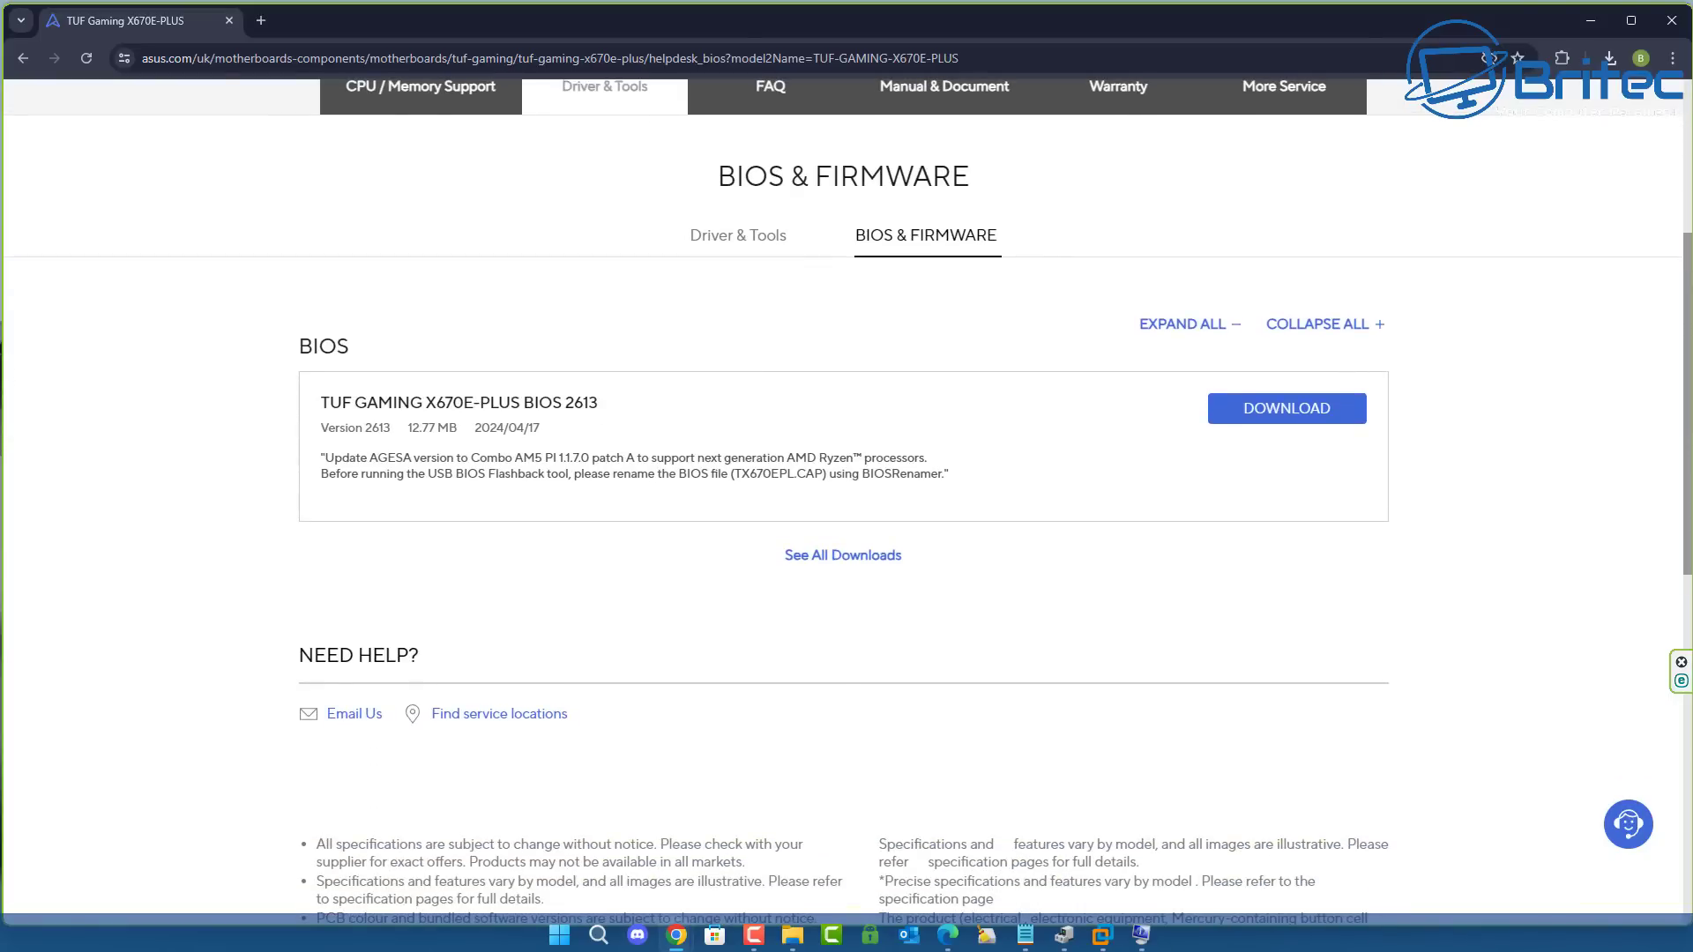
{"action": "scroll", "coordinate": [847, 503], "scroll_direction": "down", "scroll_amount": 1}
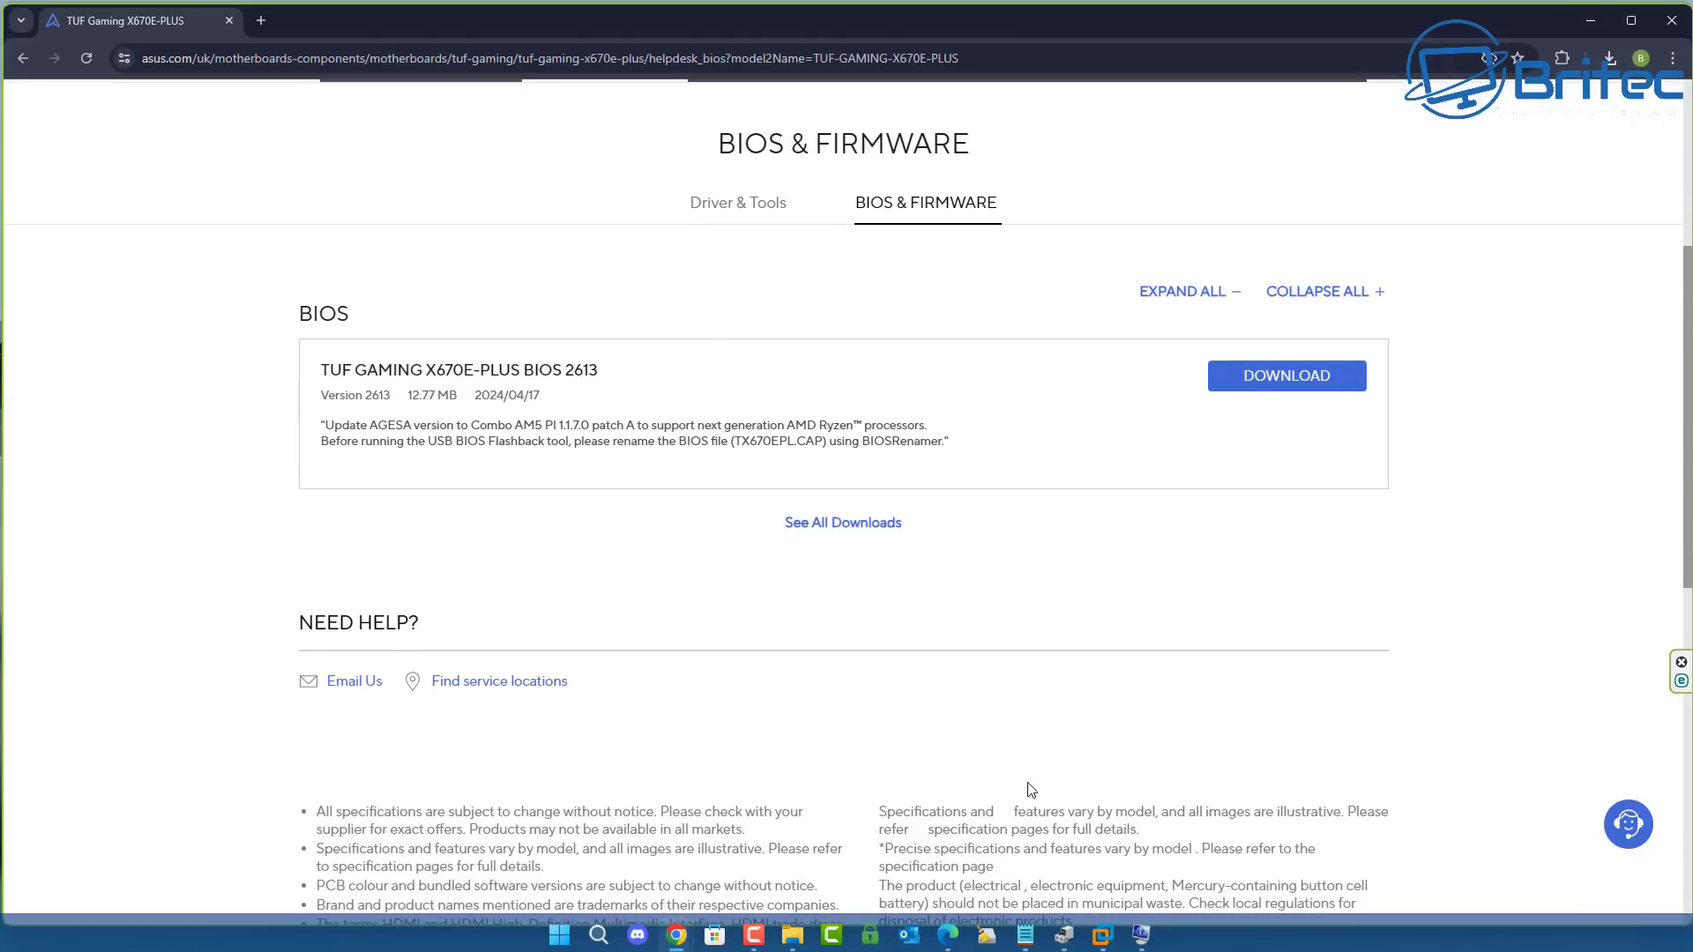